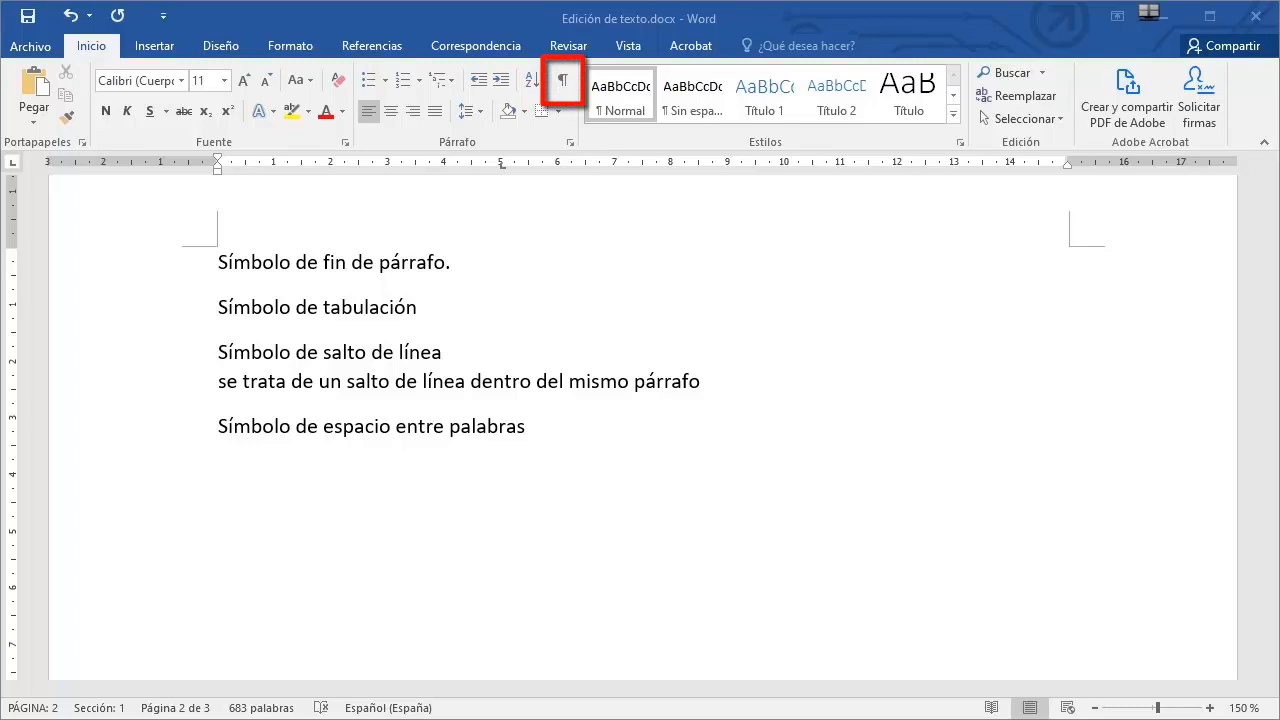
Show the formatting marks and insert an empty paragraph after 'Símbolo de fin de párrafo.'.
key("ctrl+shift+8")
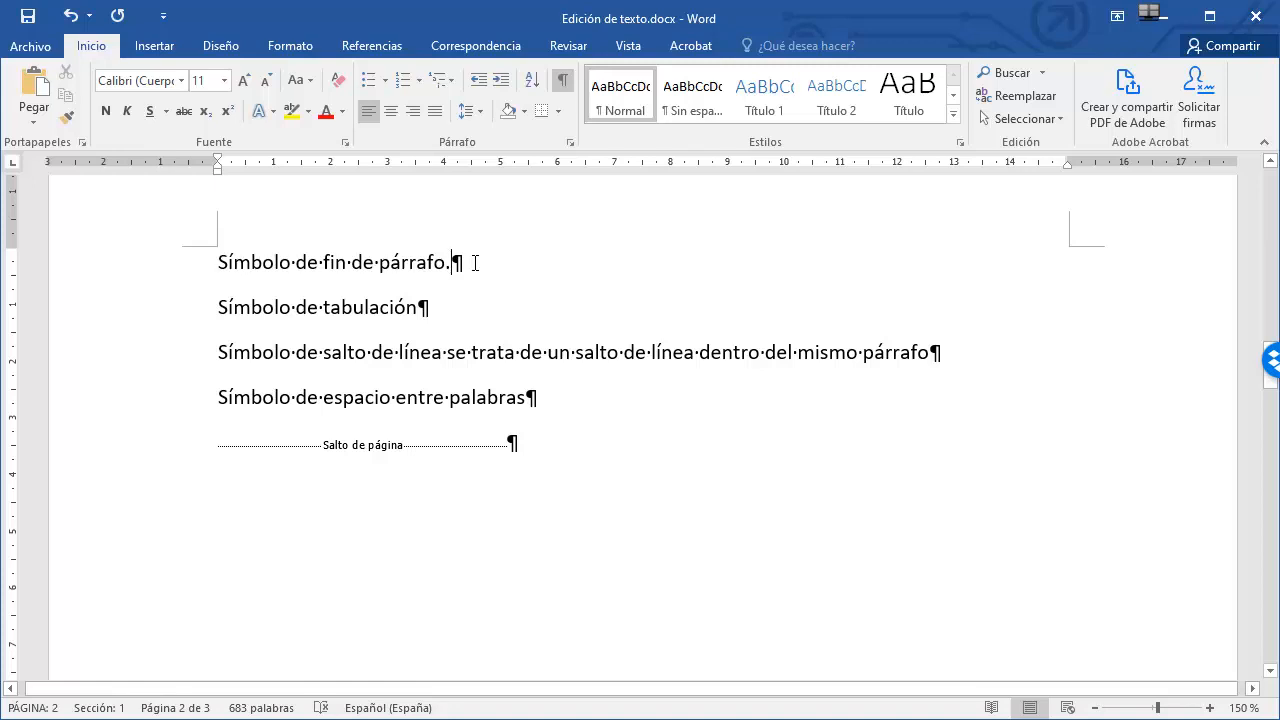
key("Return")
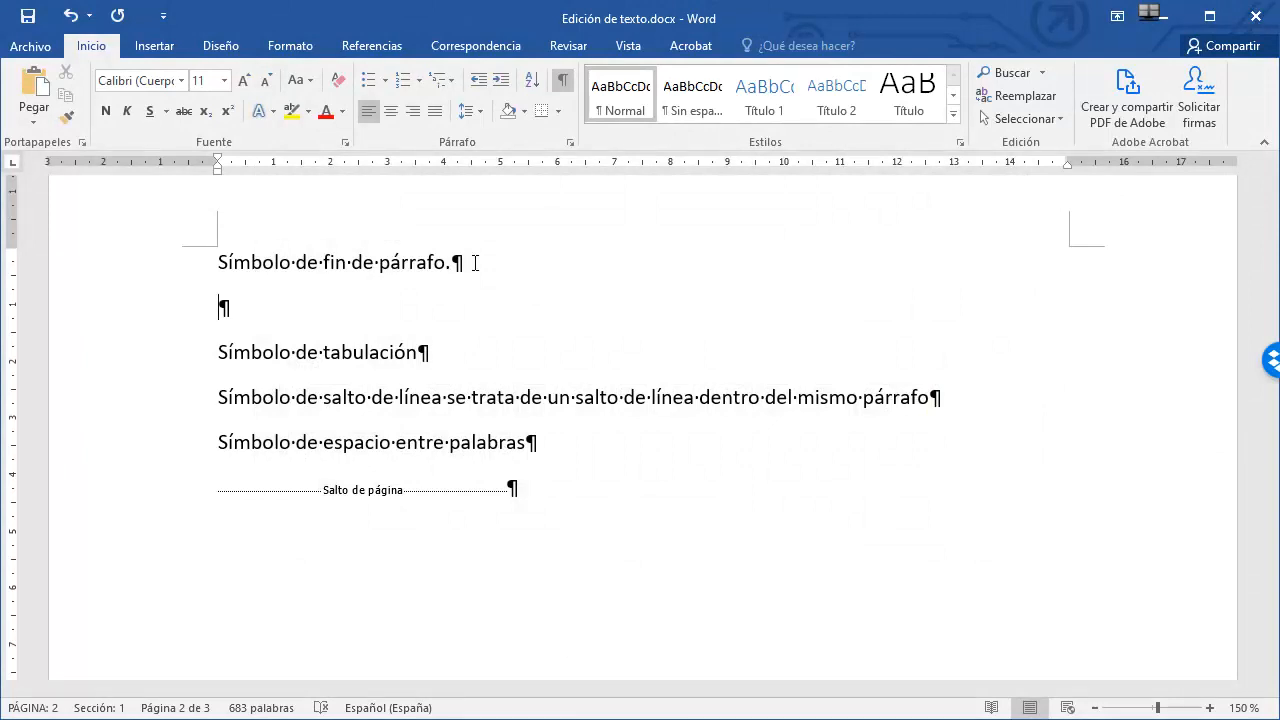
Insert a tab after 'Símbolo de tabulación' followed by the word palabra.
left_click(448, 350)
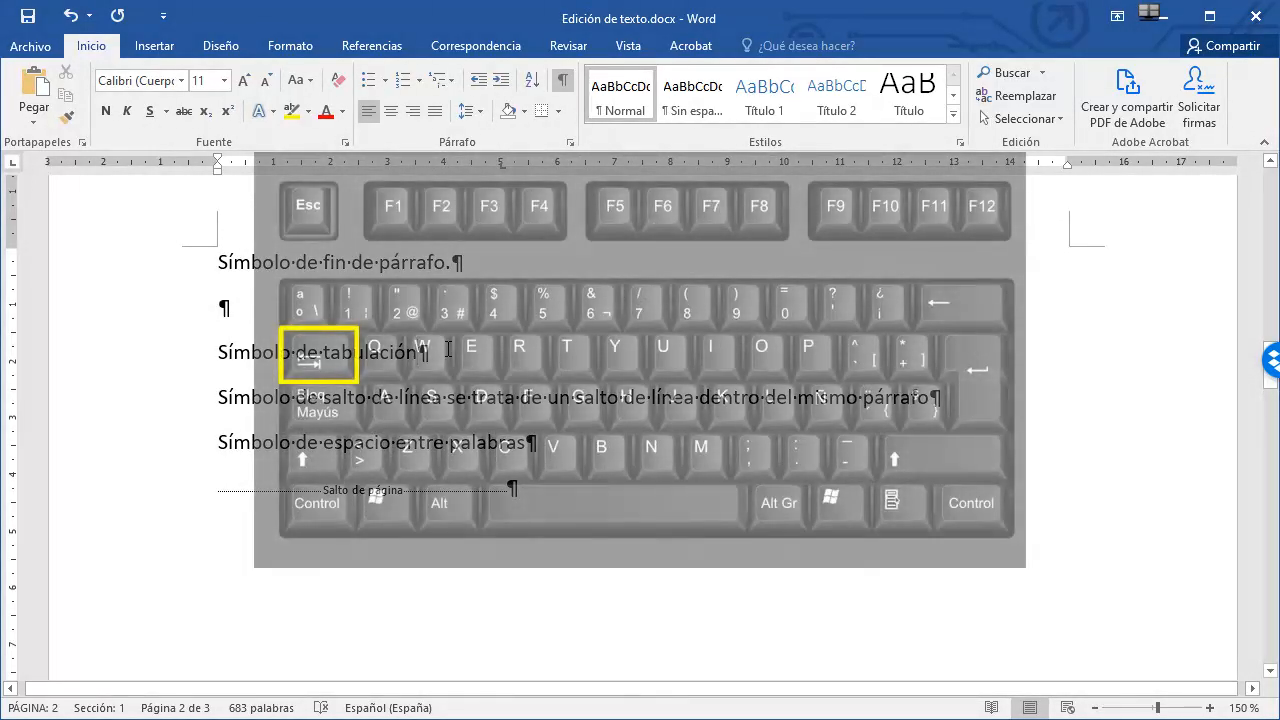
key("Tab")
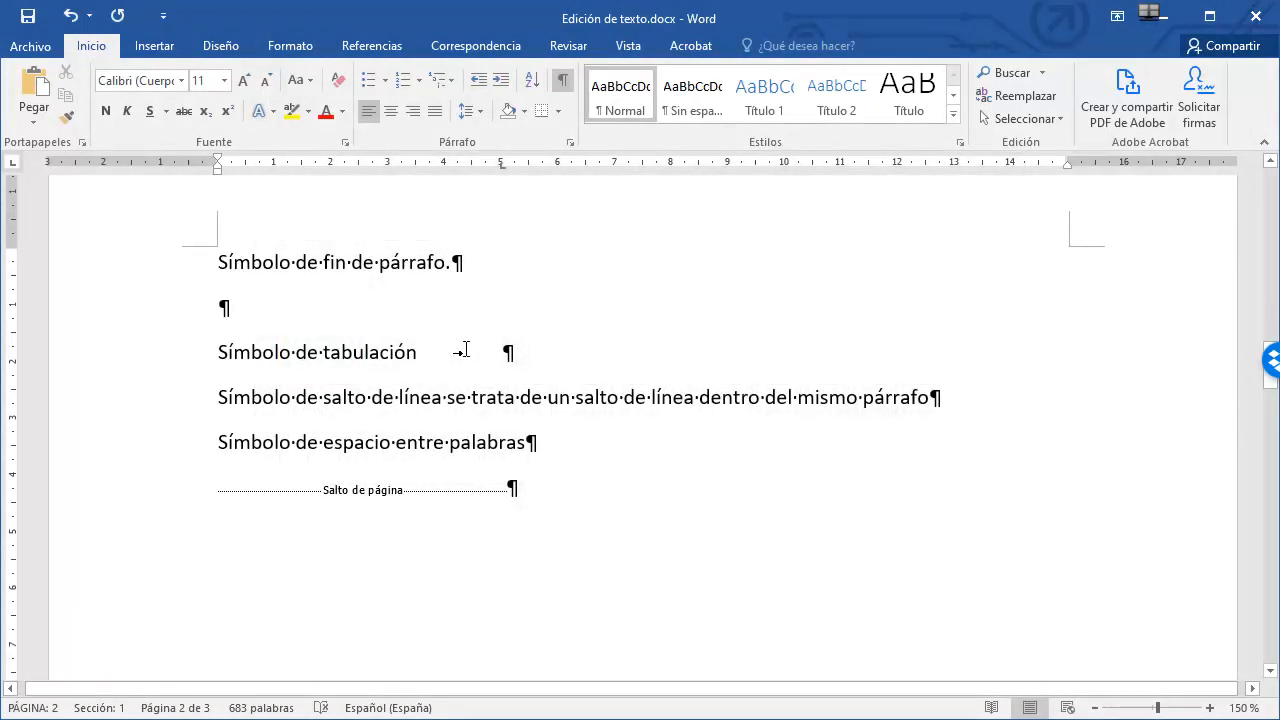
type("palabra")
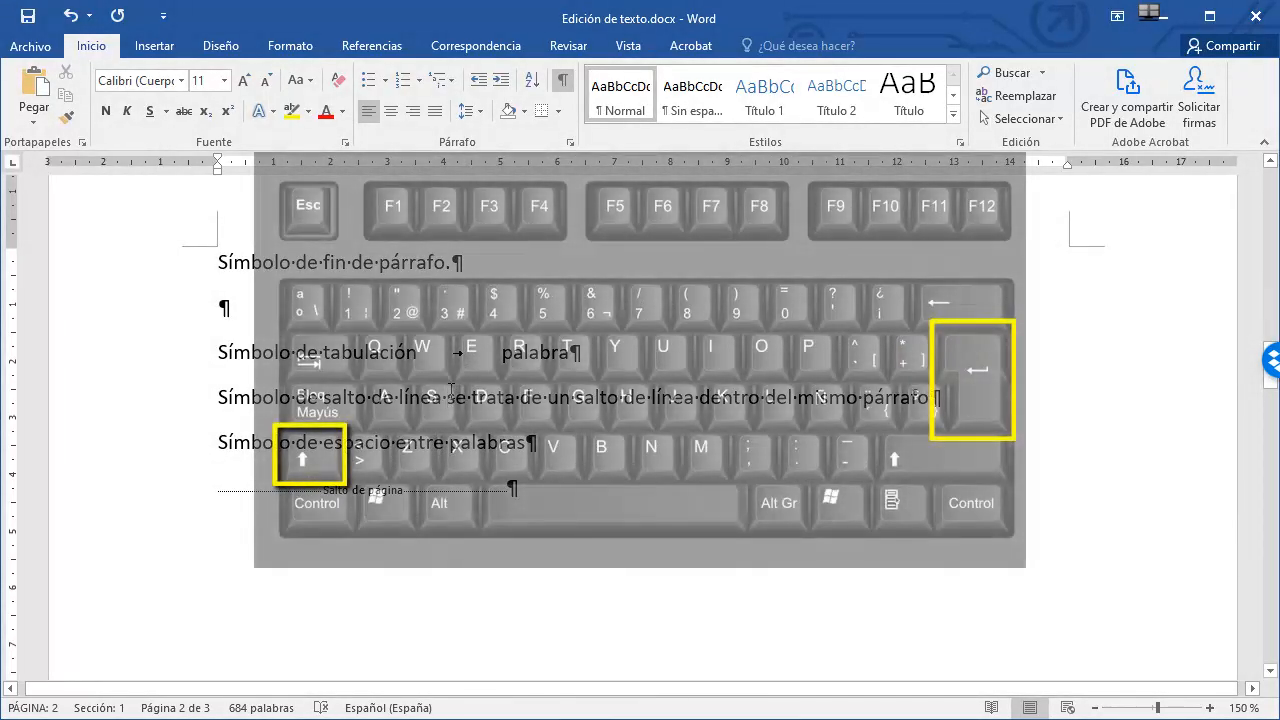
Insert a line break after 'Símbolo de salto de línea' within the same paragraph.
key("shift+Return")
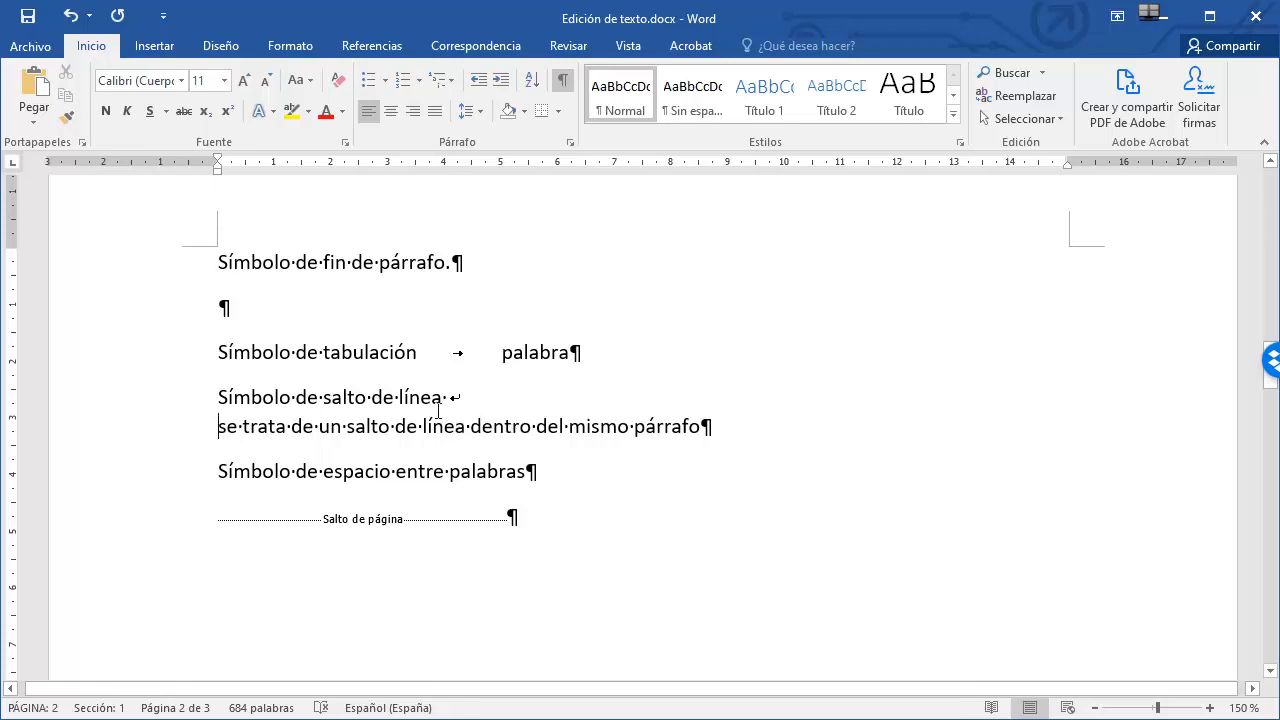
left_click(551, 470)
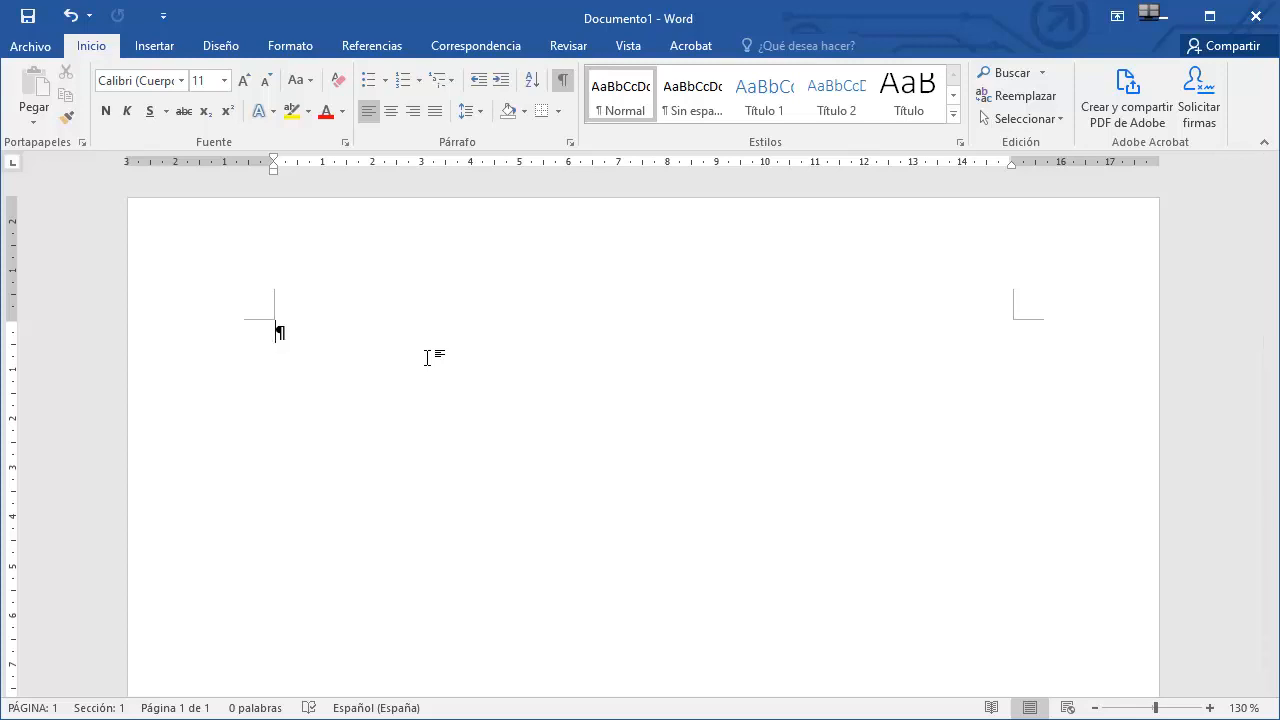
In a new blank document, generate sample text by entering =rand(5,10).
type("=rand(5,")
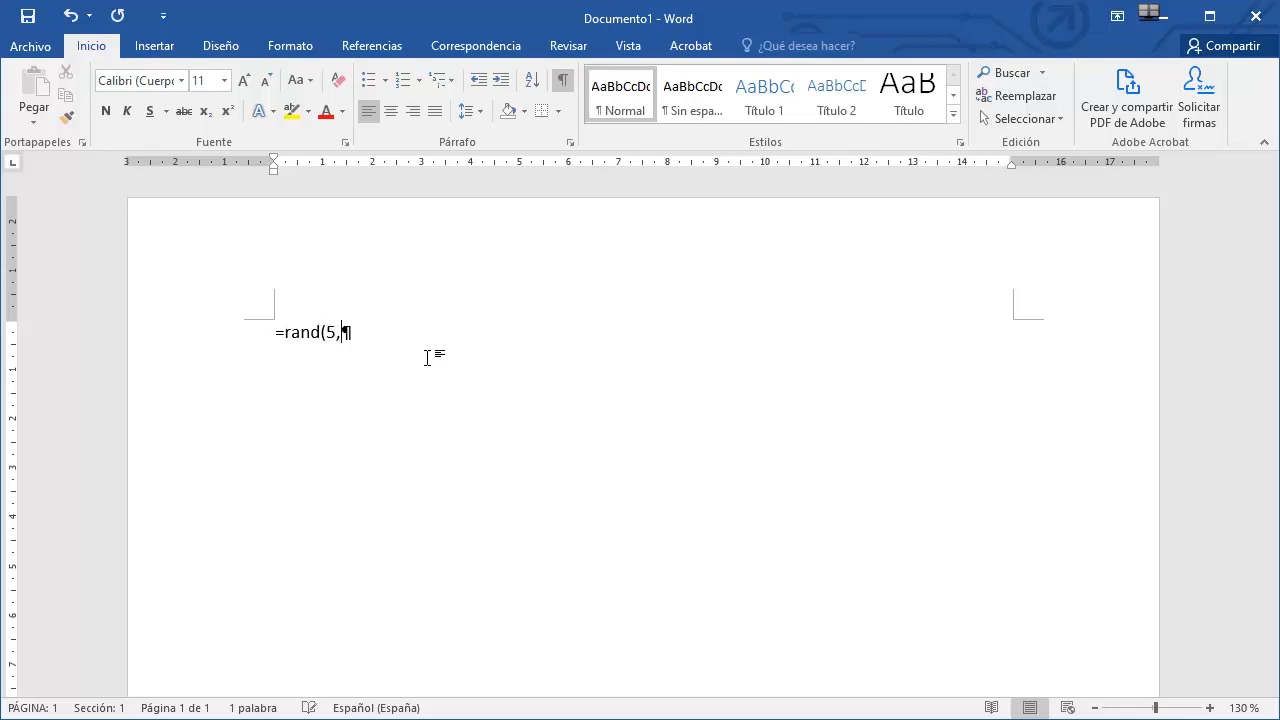
type("10)")
key("Return")
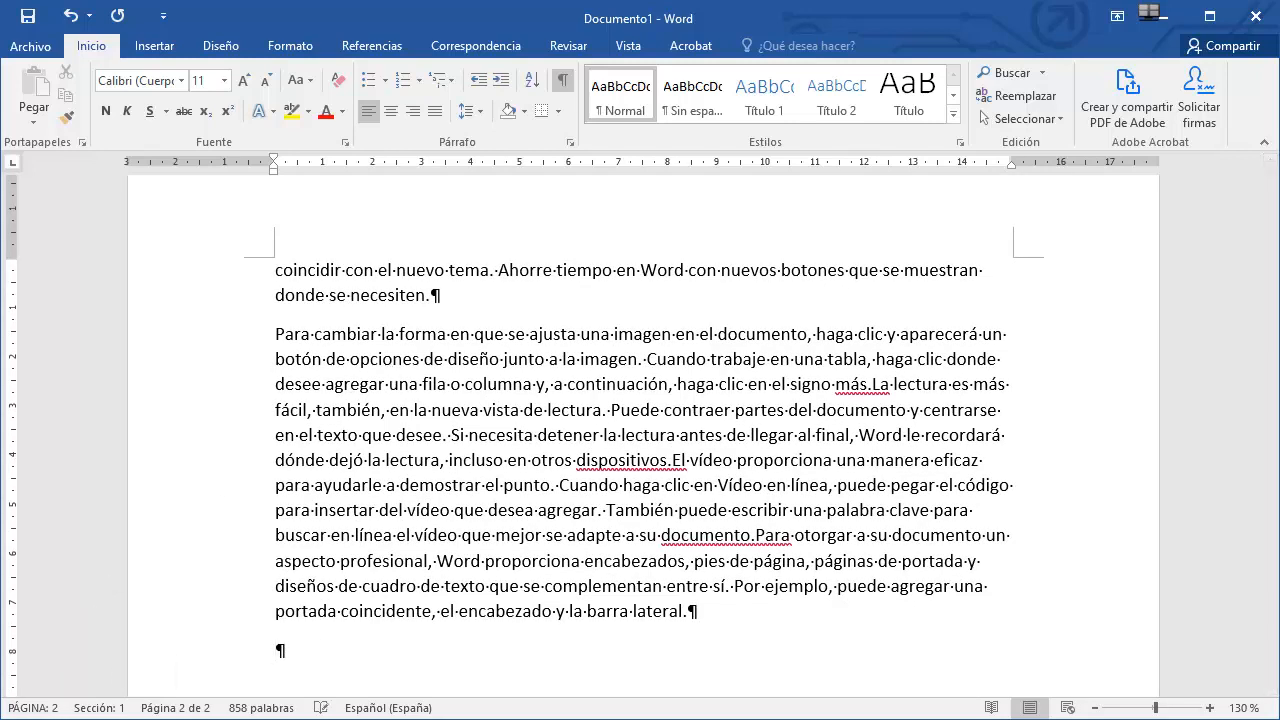
Scroll through the generated sample text and place the cursor in a paragraph.
scroll(662, 515, "up", 6)
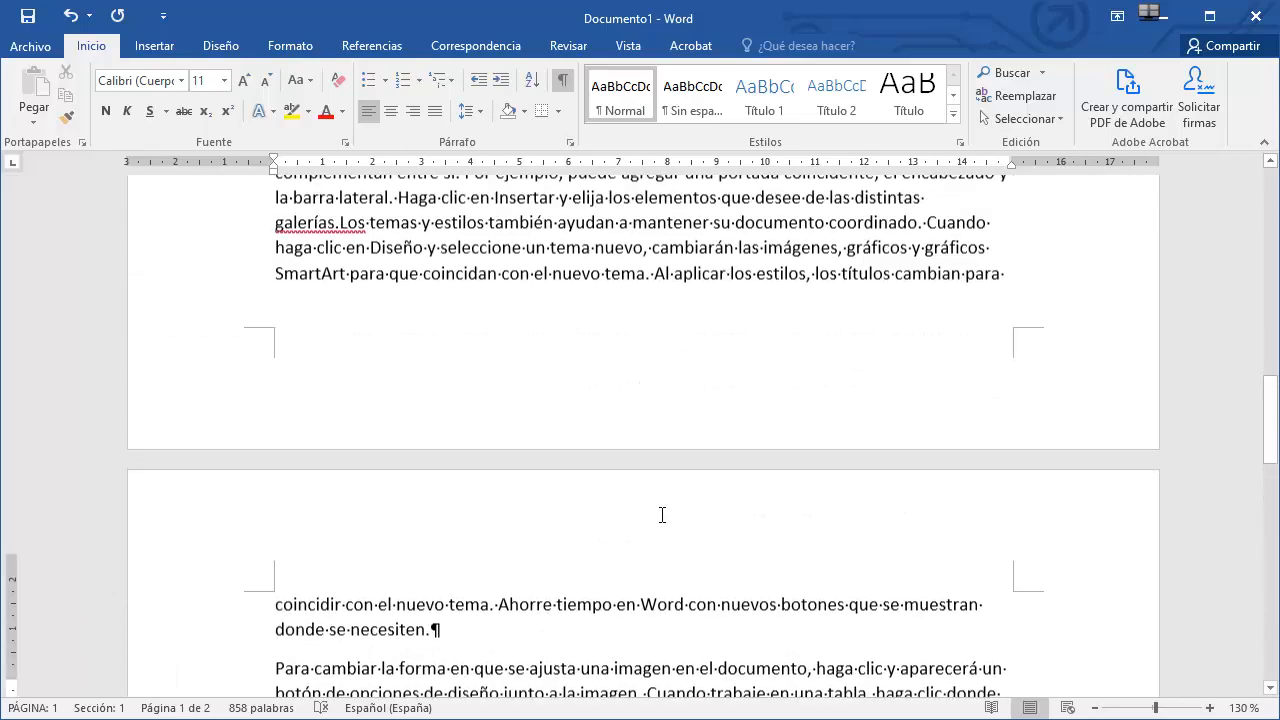
scroll(662, 515, "up", 6)
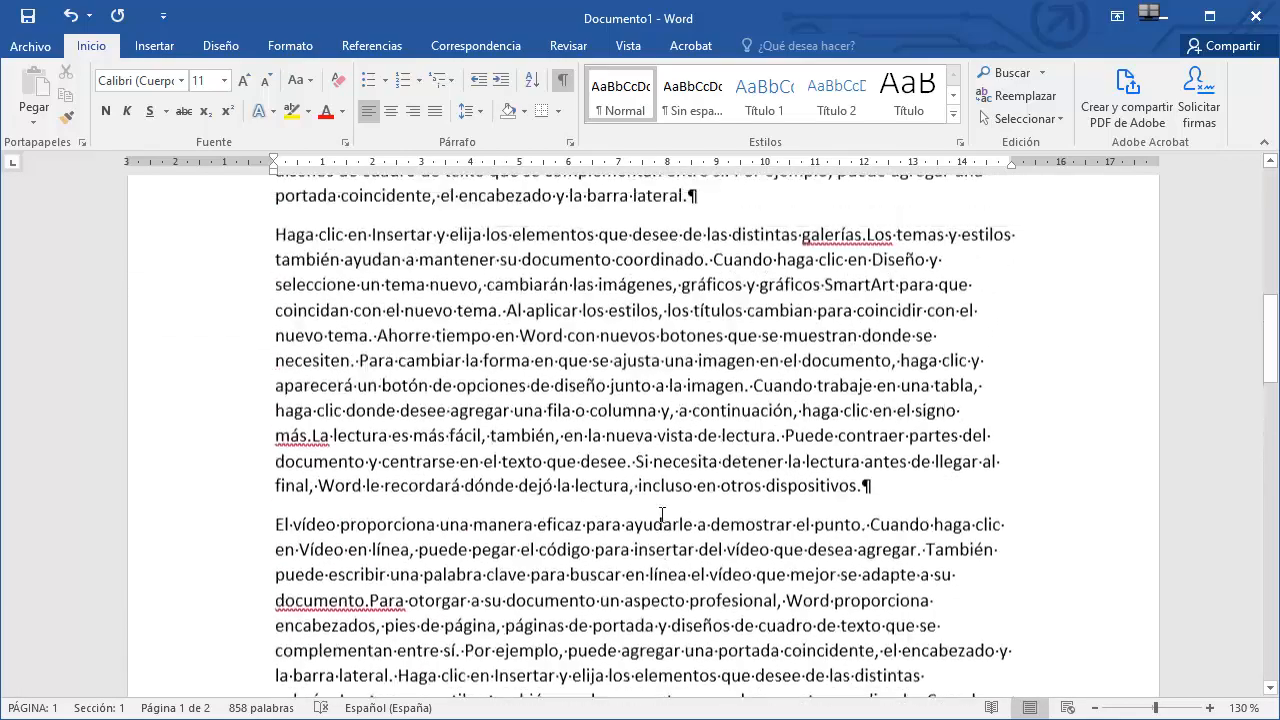
scroll(662, 515, "down", 9)
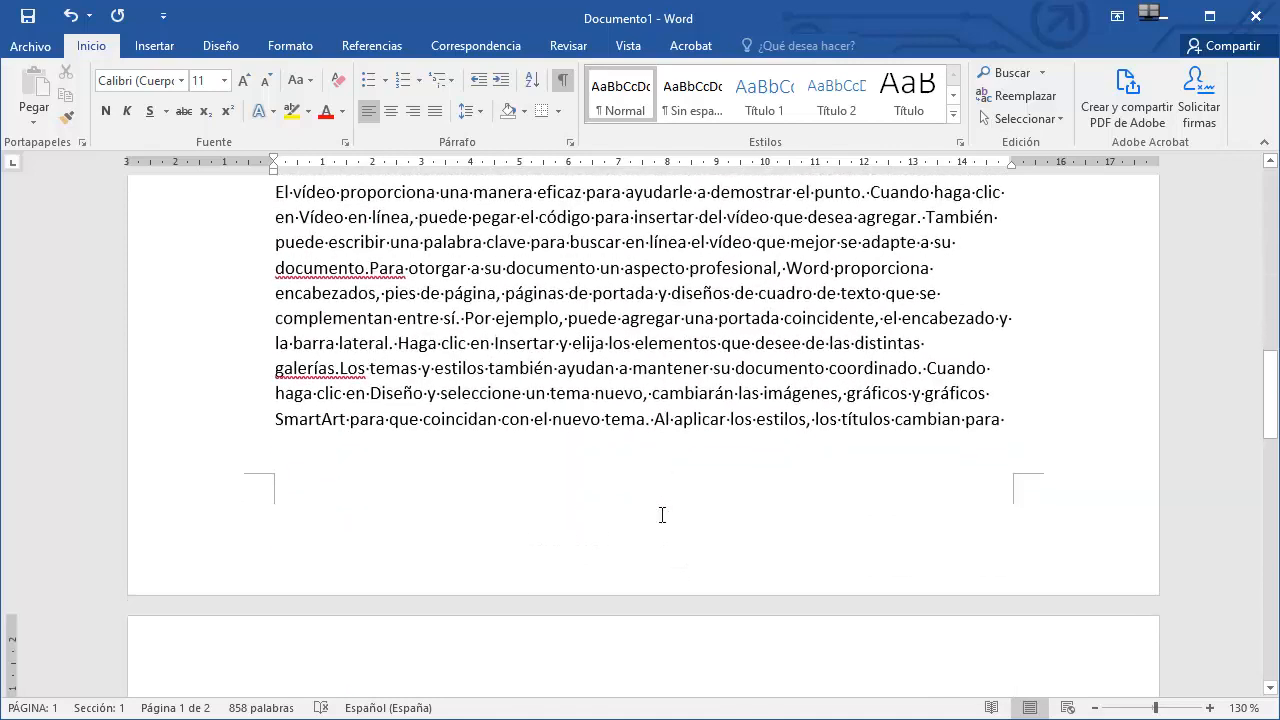
scroll(662, 515, "up", 2)
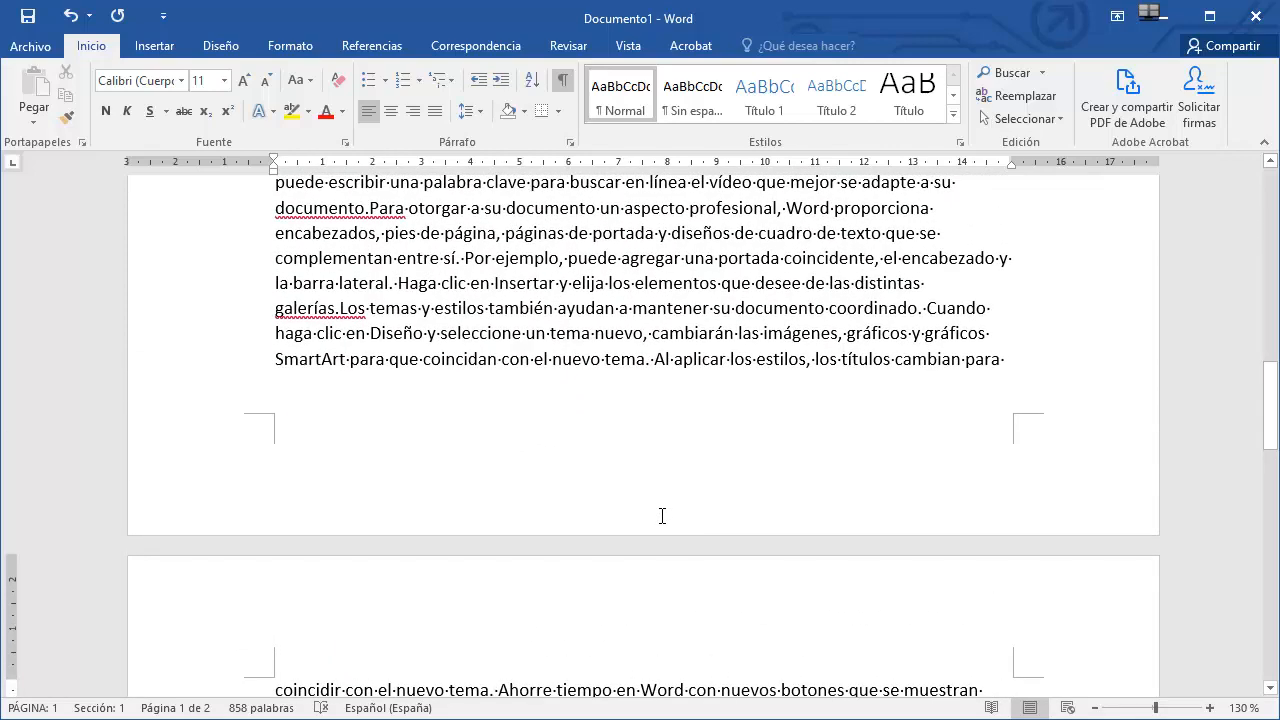
scroll(662, 515, "up", 1)
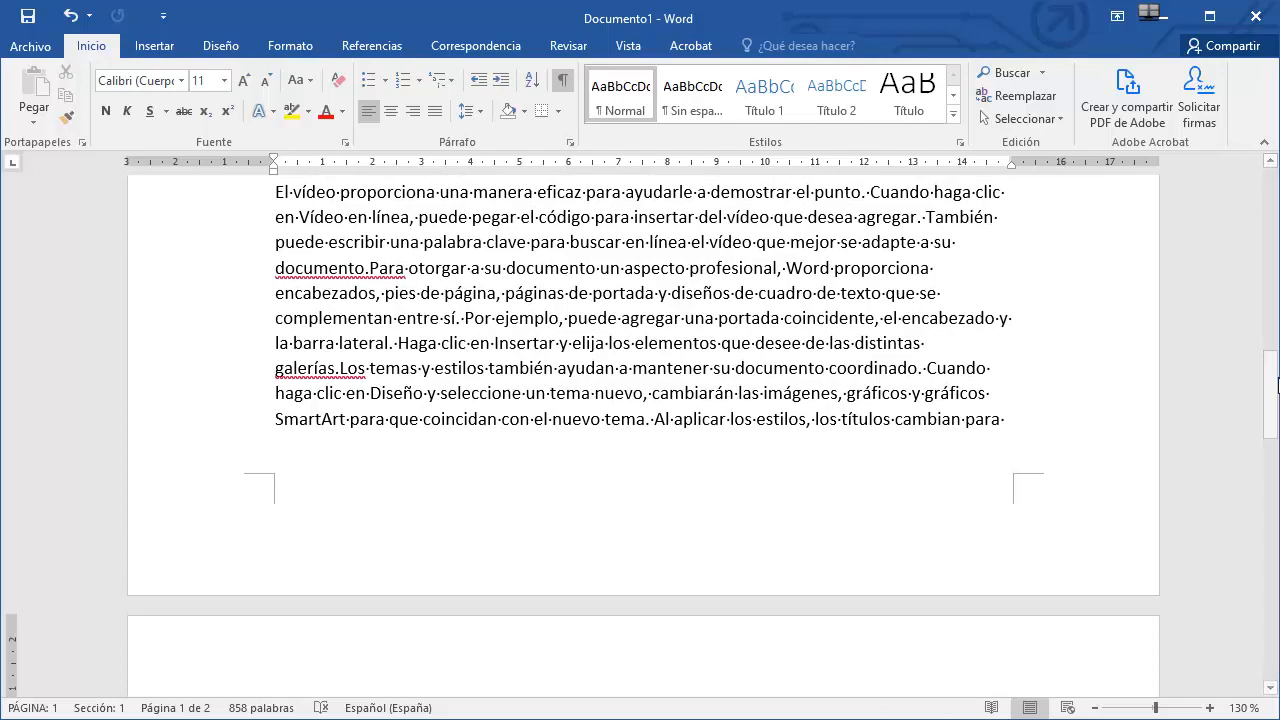
left_click_drag(1274, 390, 1260, 349)
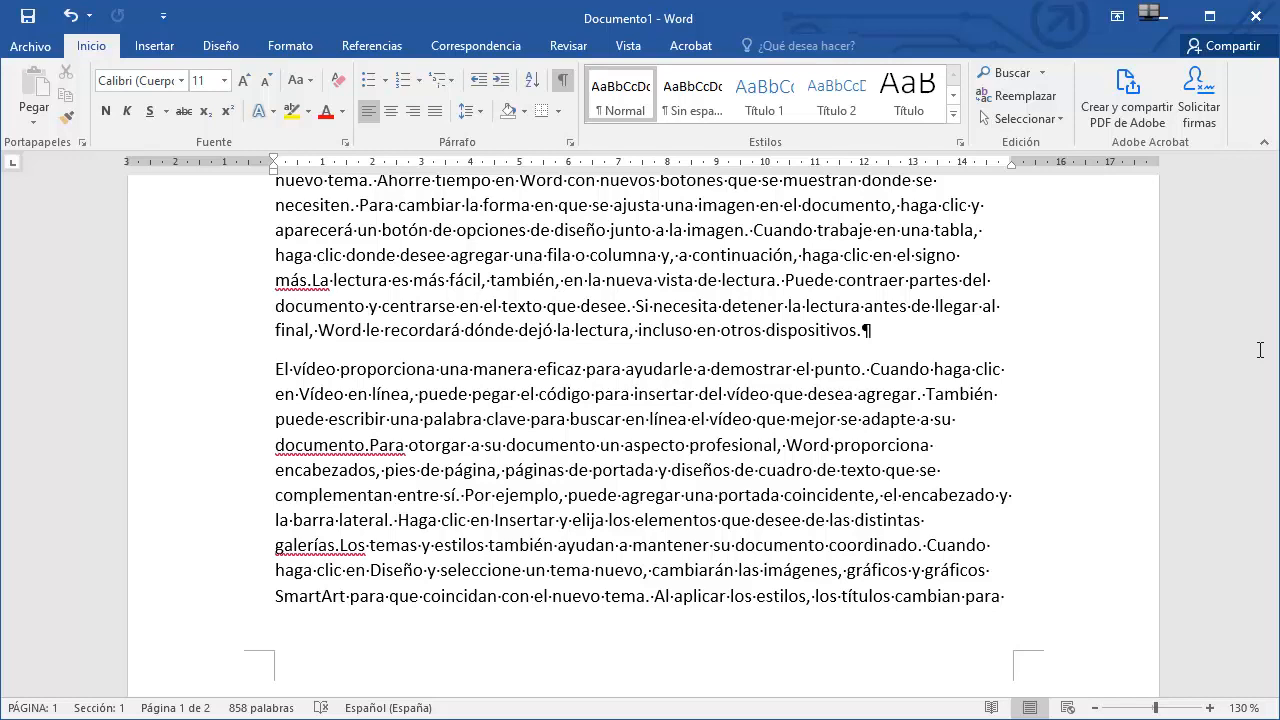
left_click(644, 366)
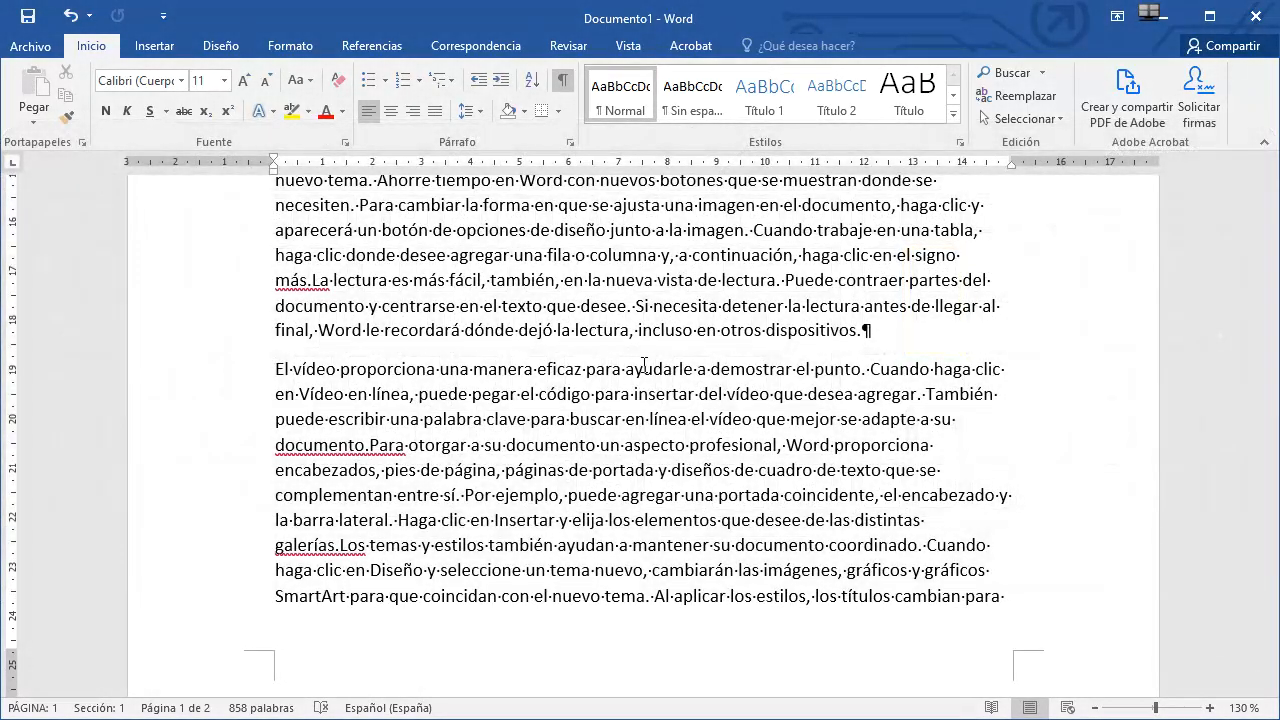
Move the cursor to the end and start of the line, then to the document's start and end.
key("End")
key("Home")
key("End")
key("ctrl+Home")
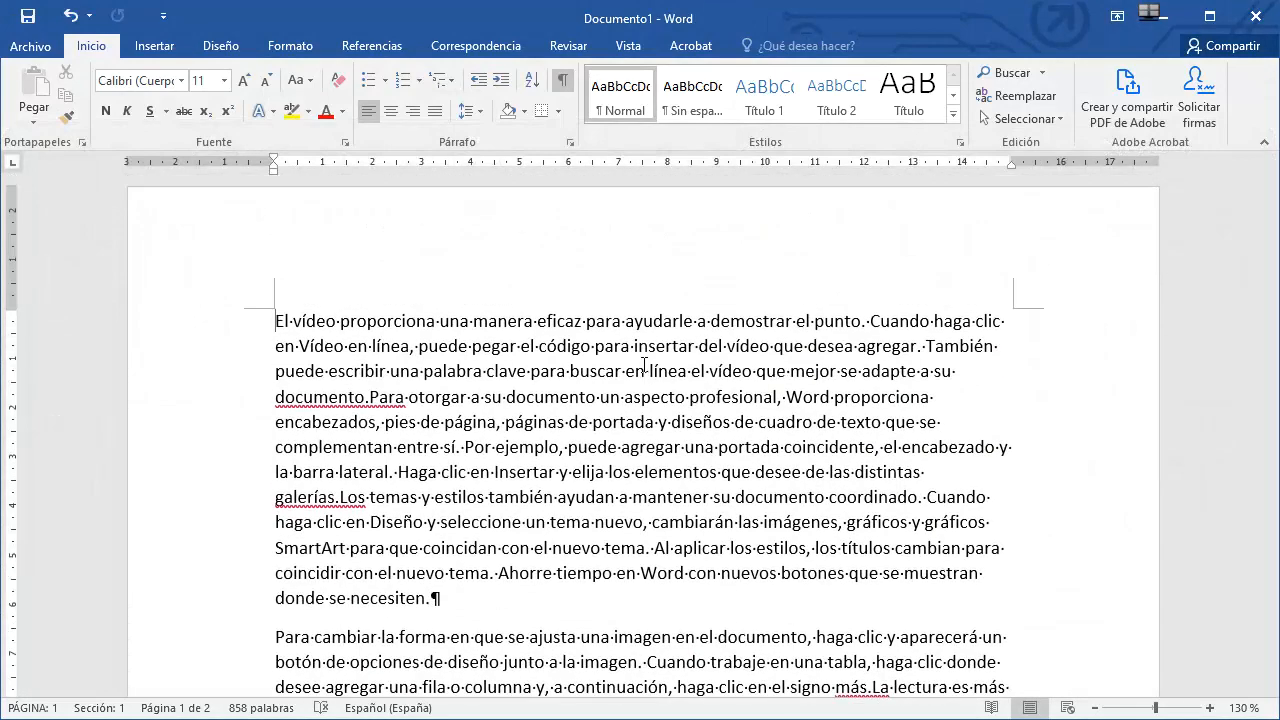
key("ctrl+End")
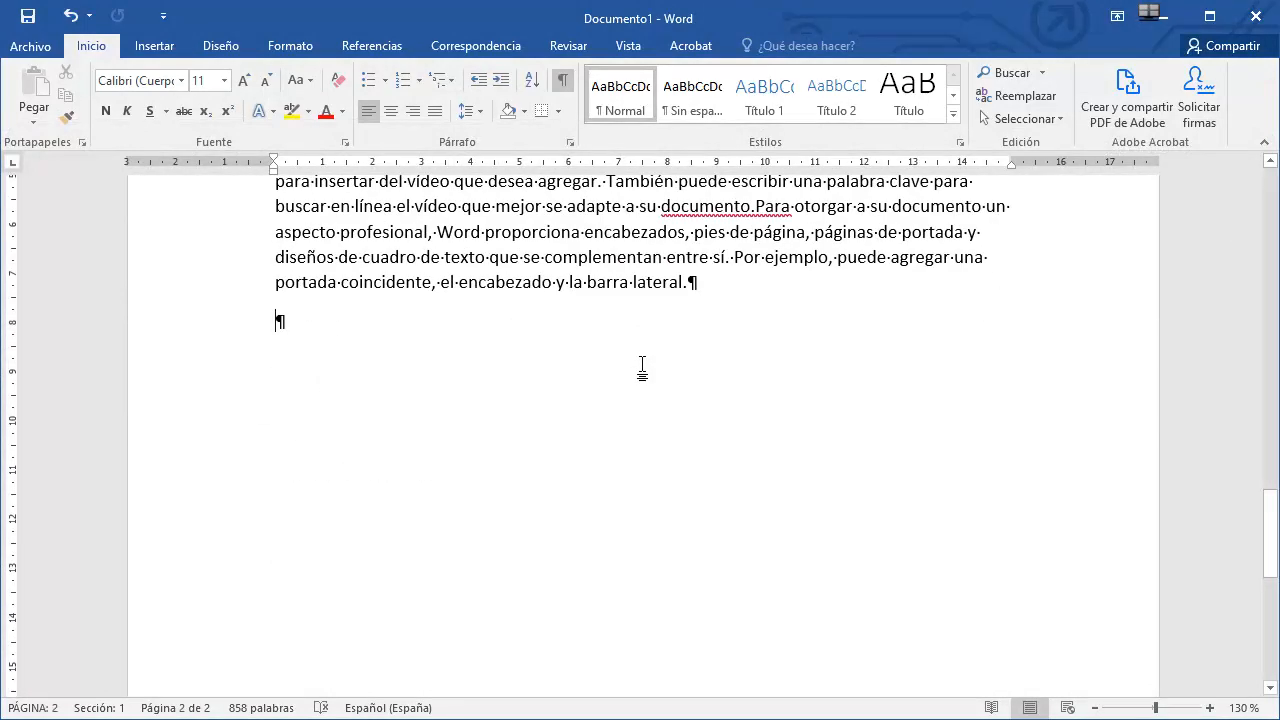
key("ctrl+Home")
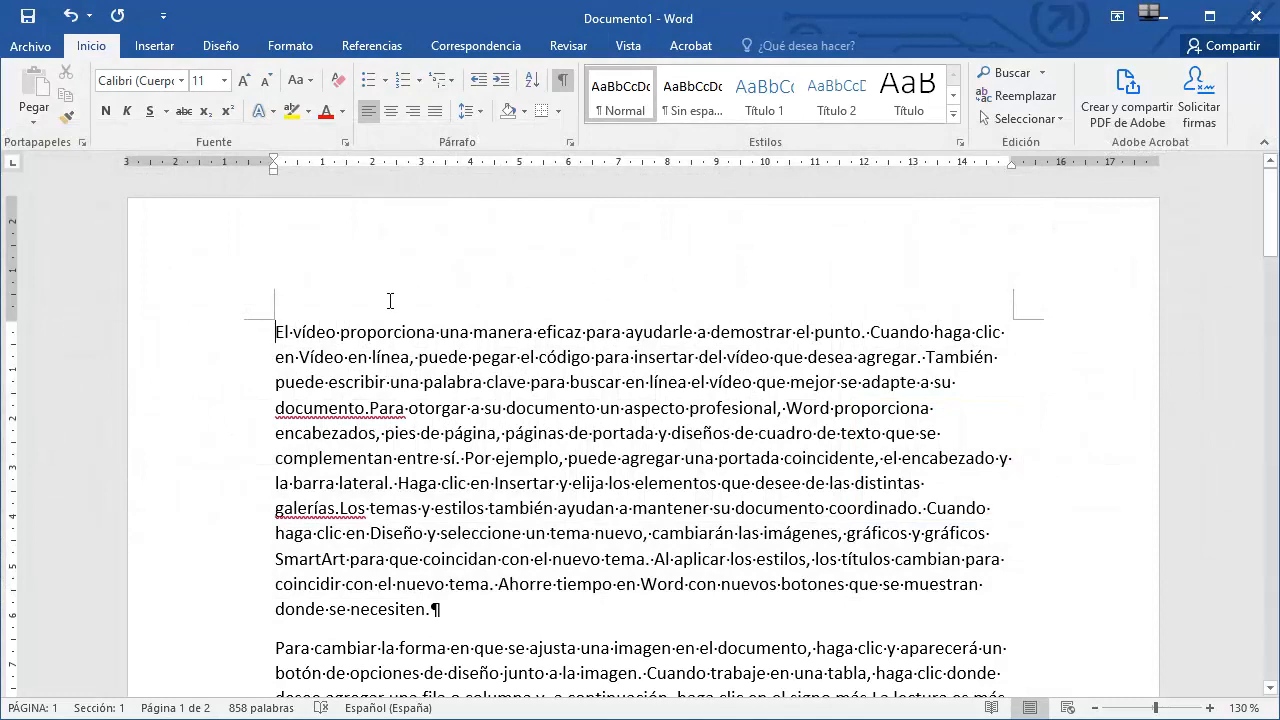
Move the cursor character by character and line by line through the first paragraph.
key("Right")
key("Right")
key("Right")
key("Right")
key("Right")
key("Right")
key("Right")
key("Right")
key("Right")
key("Right")
key("Right")
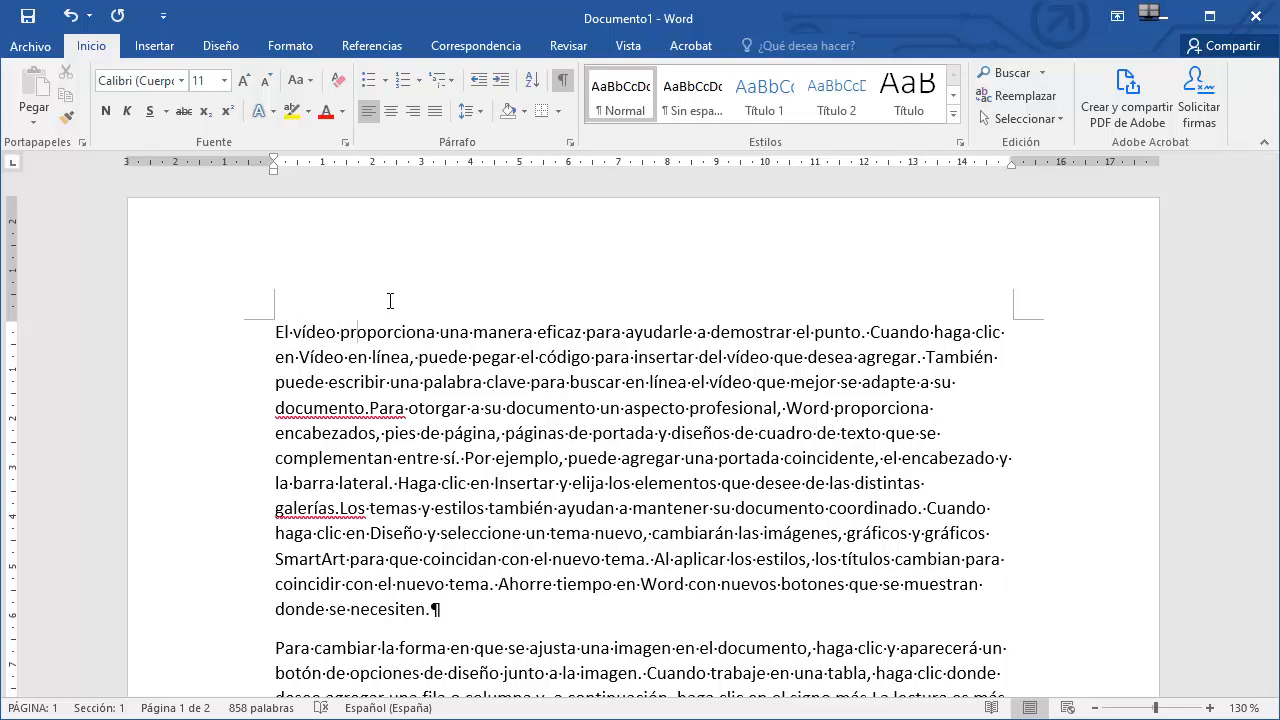
key("Left")
key("Left")
key("Left")
key("Left")
key("Left")
key("Left")
key("Left")
key("Down")
key("Down")
key("Up")
key("Up")
Move the cursor word by word and paragraph by paragraph, then return to the document start.
key("ctrl+Right")
key("ctrl+Right")
key("ctrl+Left")
key("ctrl+Left")
key("ctrl+Down")
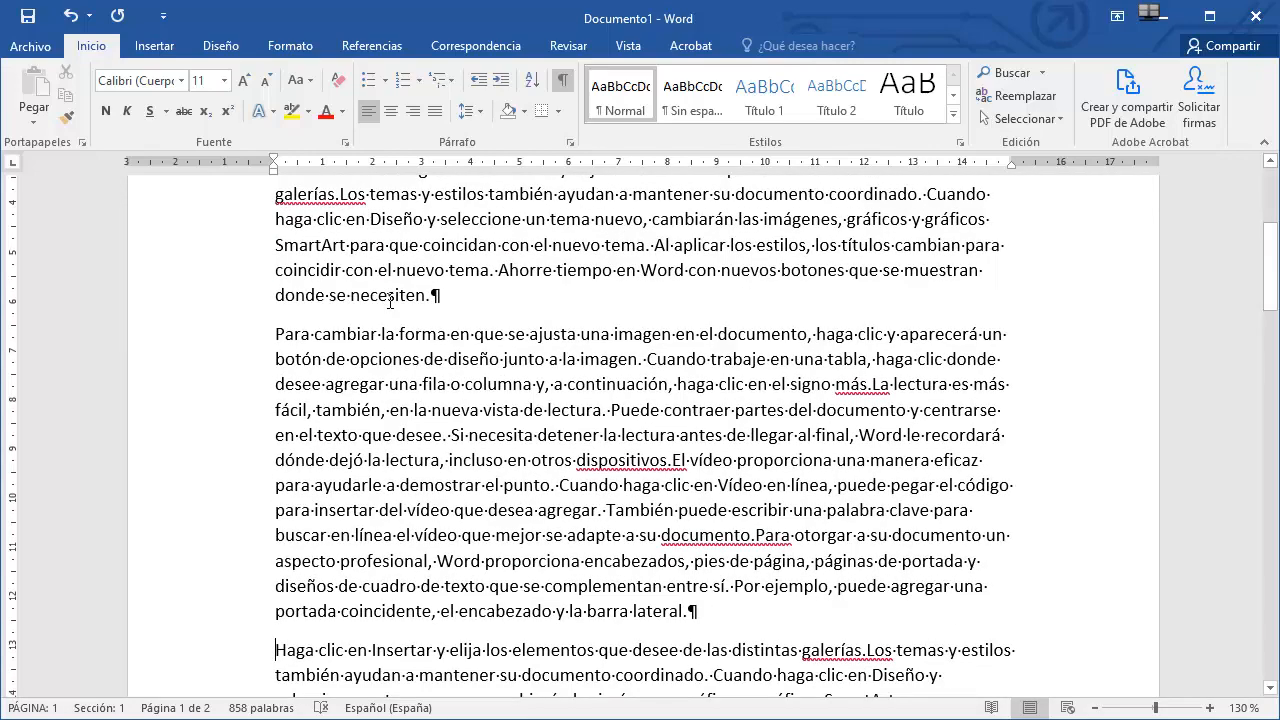
key("ctrl+Home")
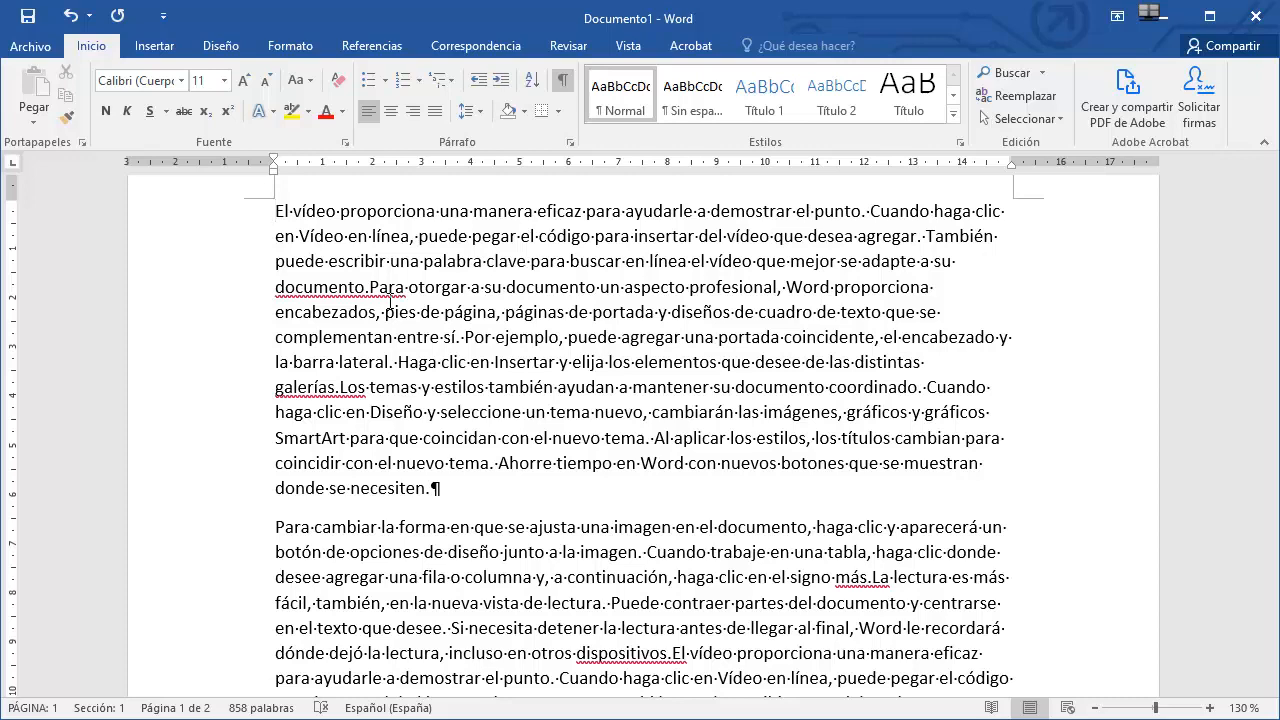
Page down twice and back up twice through the document.
key("Page_Down")
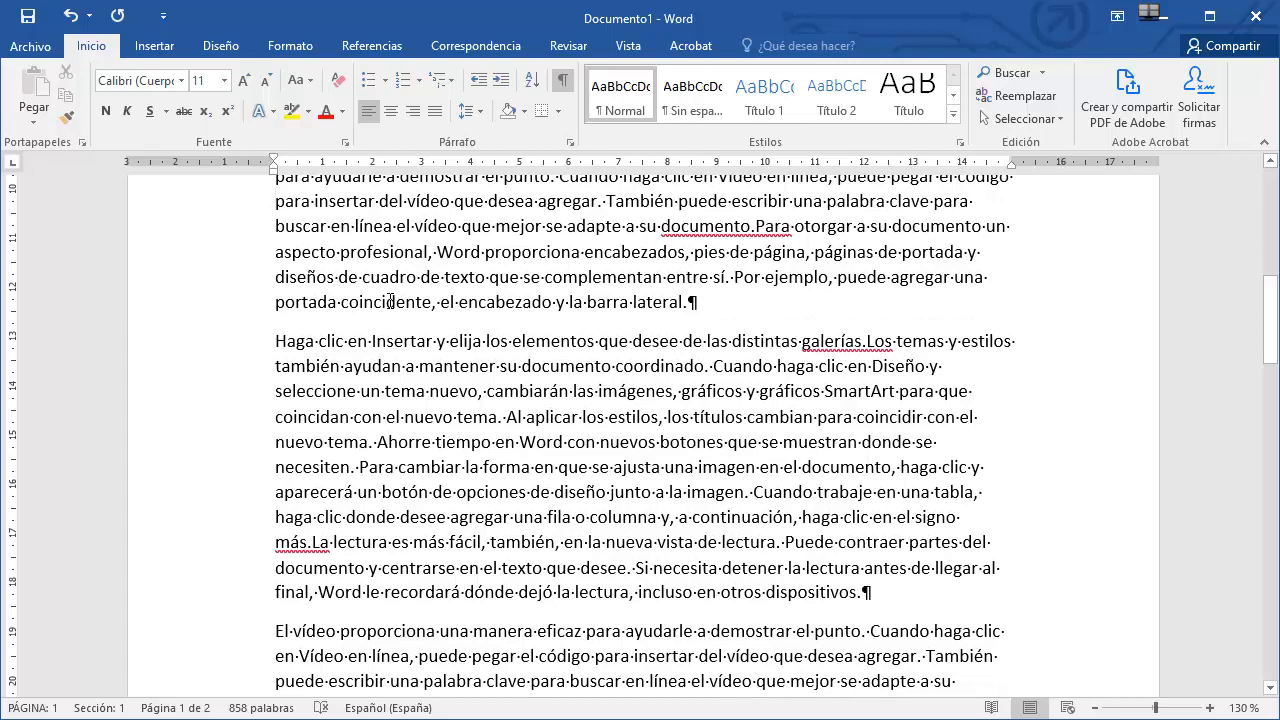
key("Page_Down")
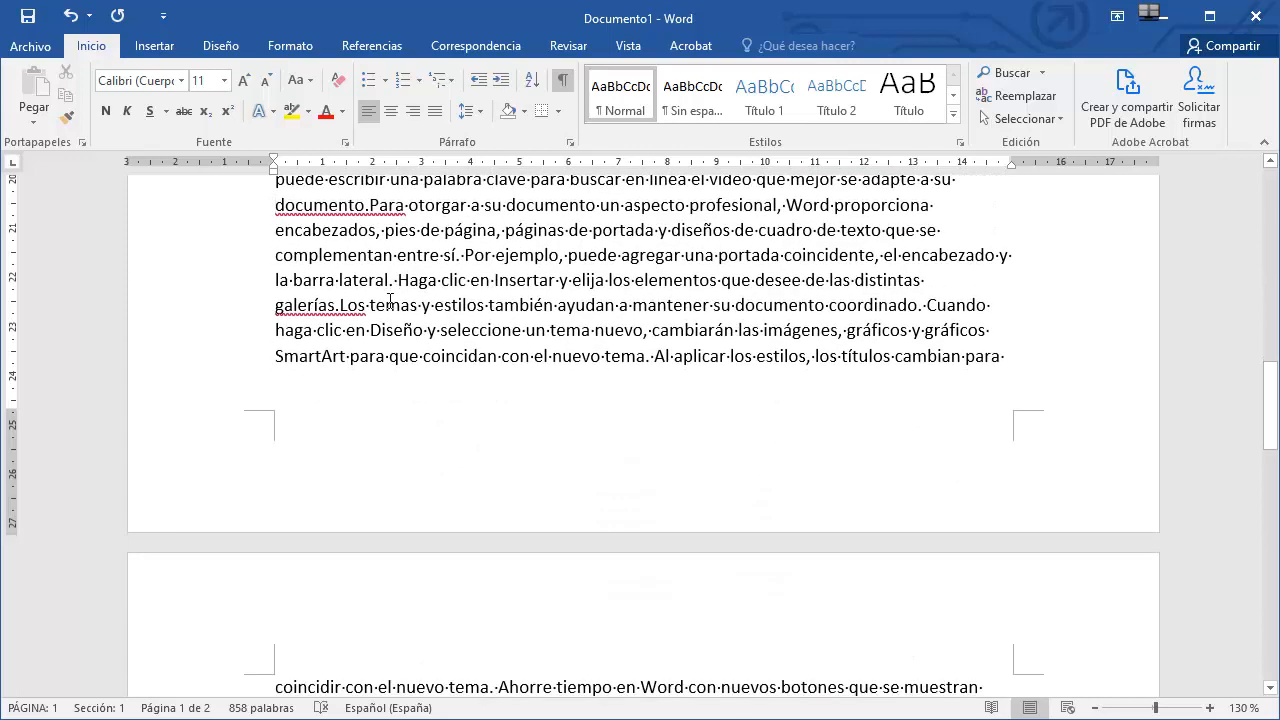
key("Page_Up")
key("Page_Up")
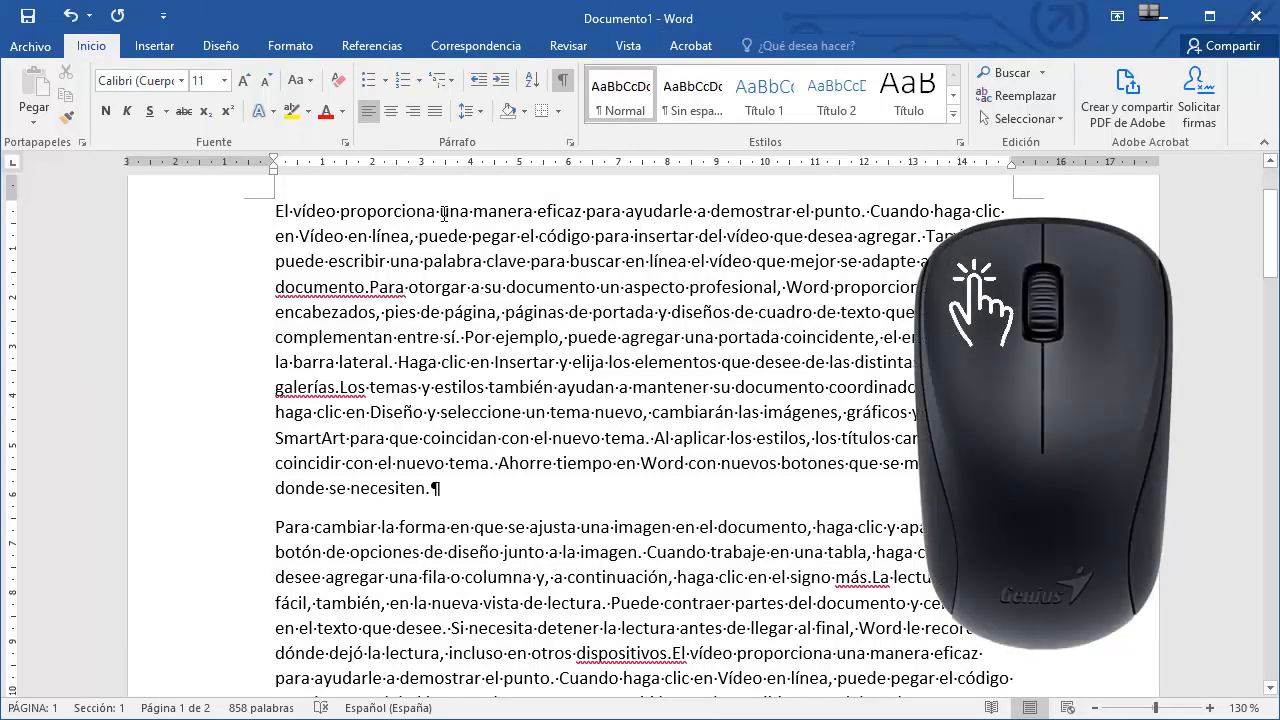
Select the phrase 'una manera eficaz para ayudarle a demostrar el punto' and then the word 'insertar'.
left_click_drag(443, 212, 838, 215)
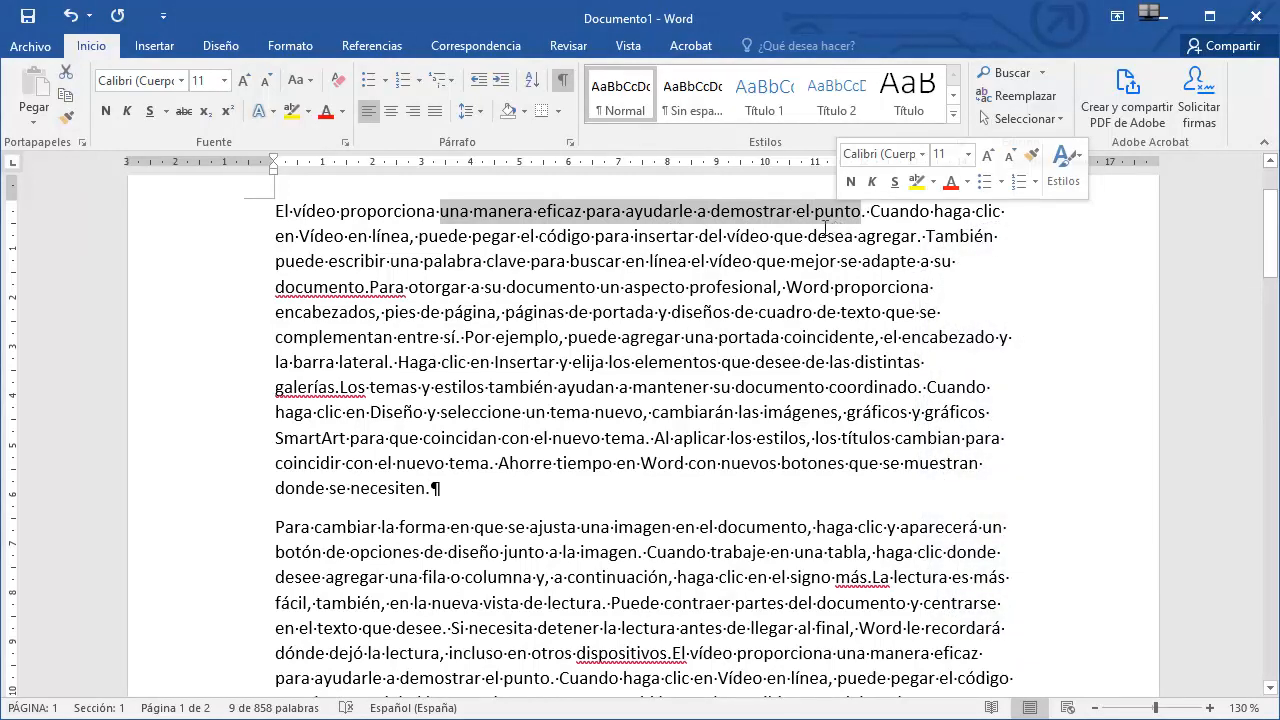
double_click(667, 236)
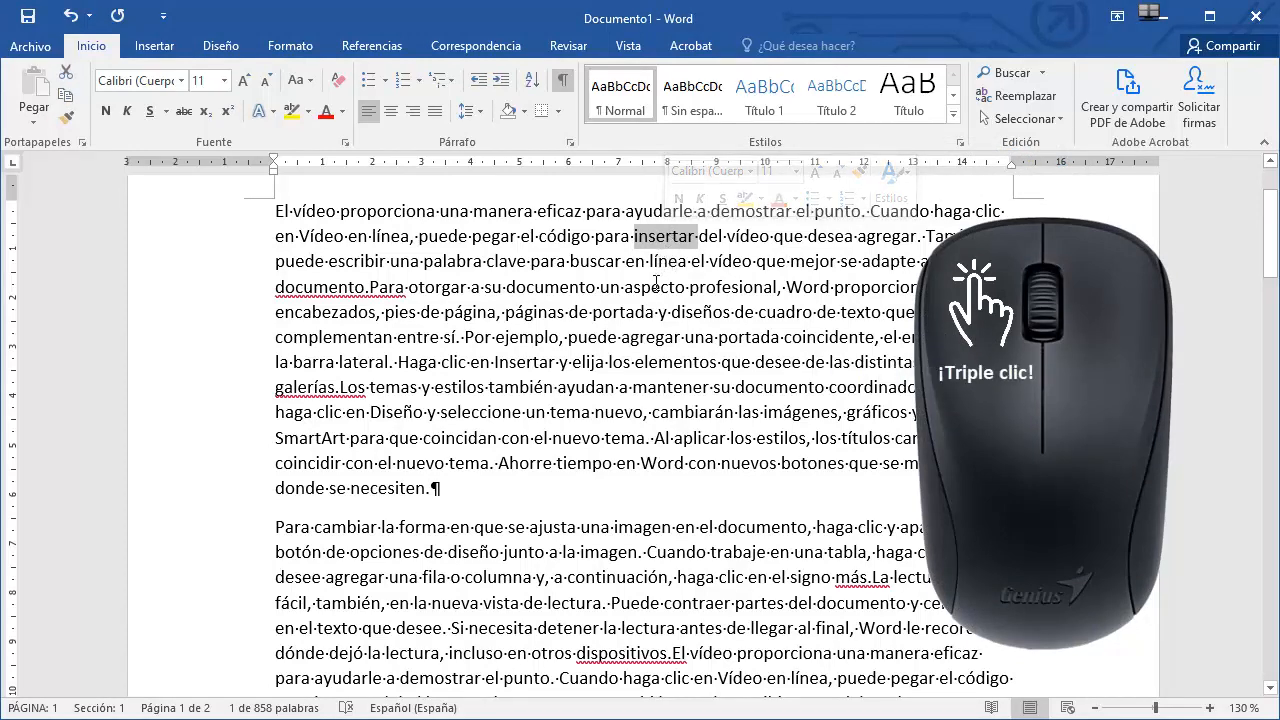
Select the entire first paragraph, then clear the selection.
triple_click(656, 282)
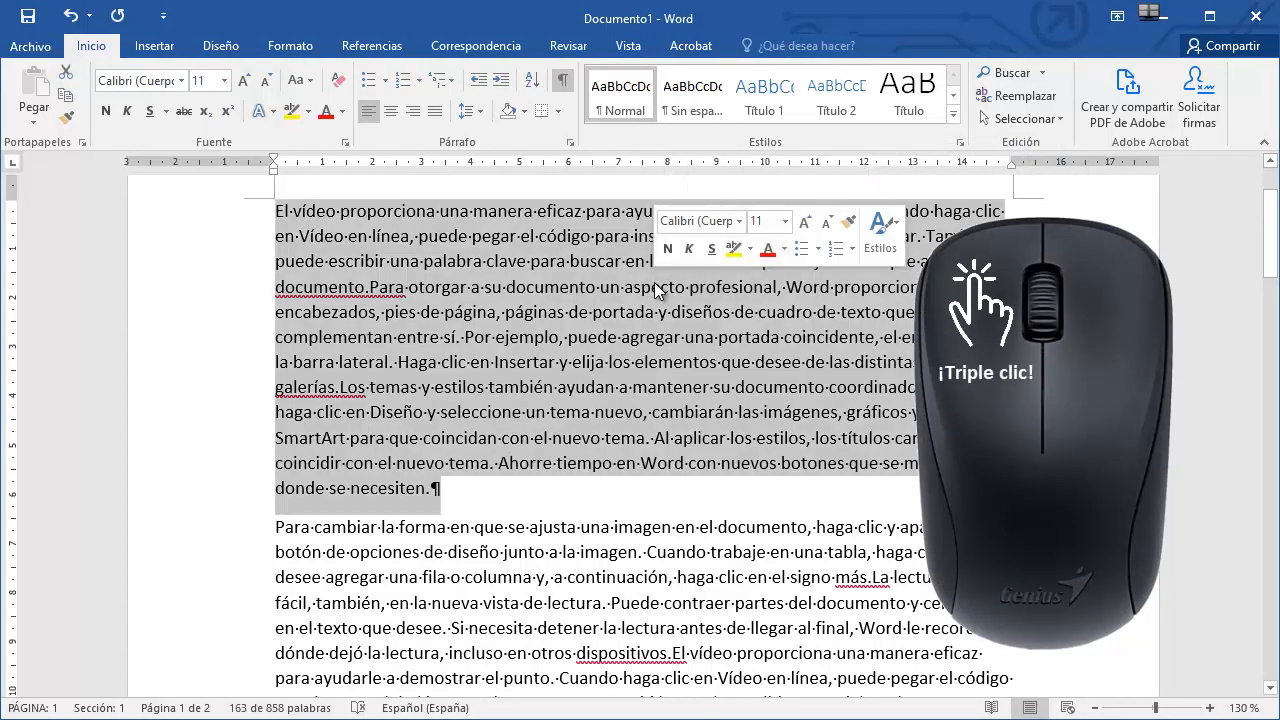
left_click(530, 526)
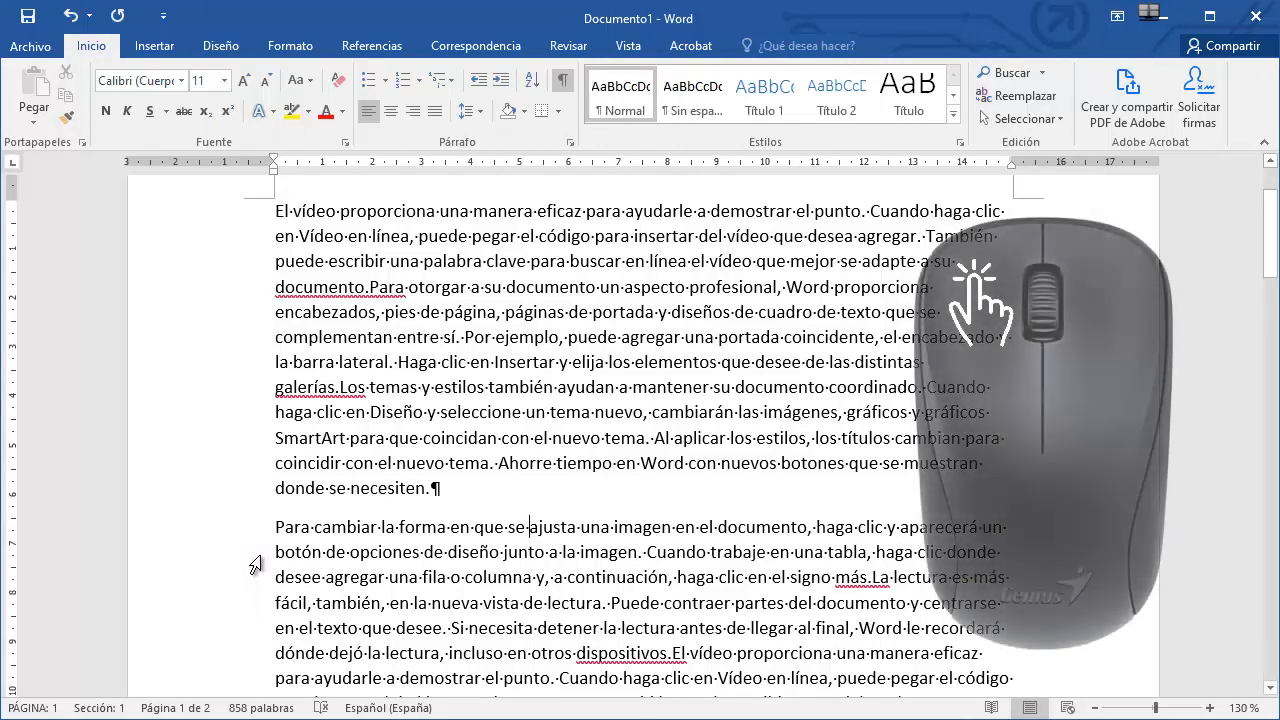
Select a single line from the margin, extend the selection upward over several lines, then clear it.
left_click(255, 562)
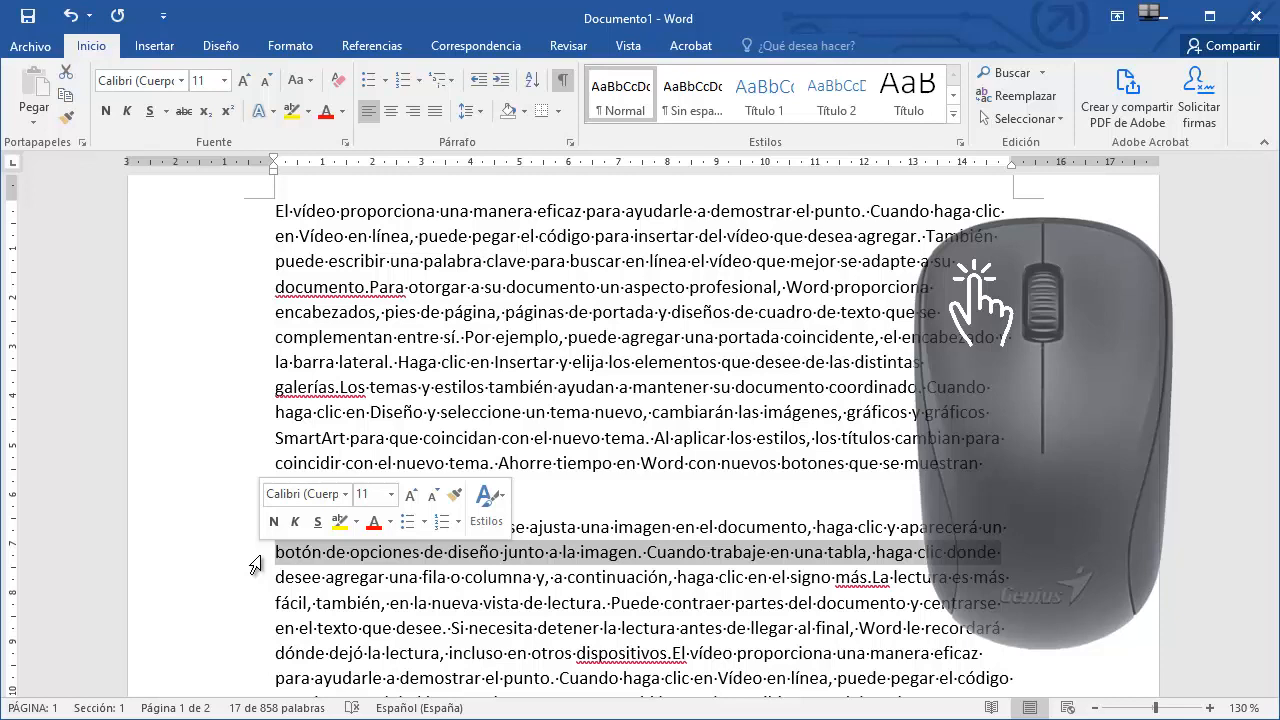
left_click_drag(255, 565, 280, 418)
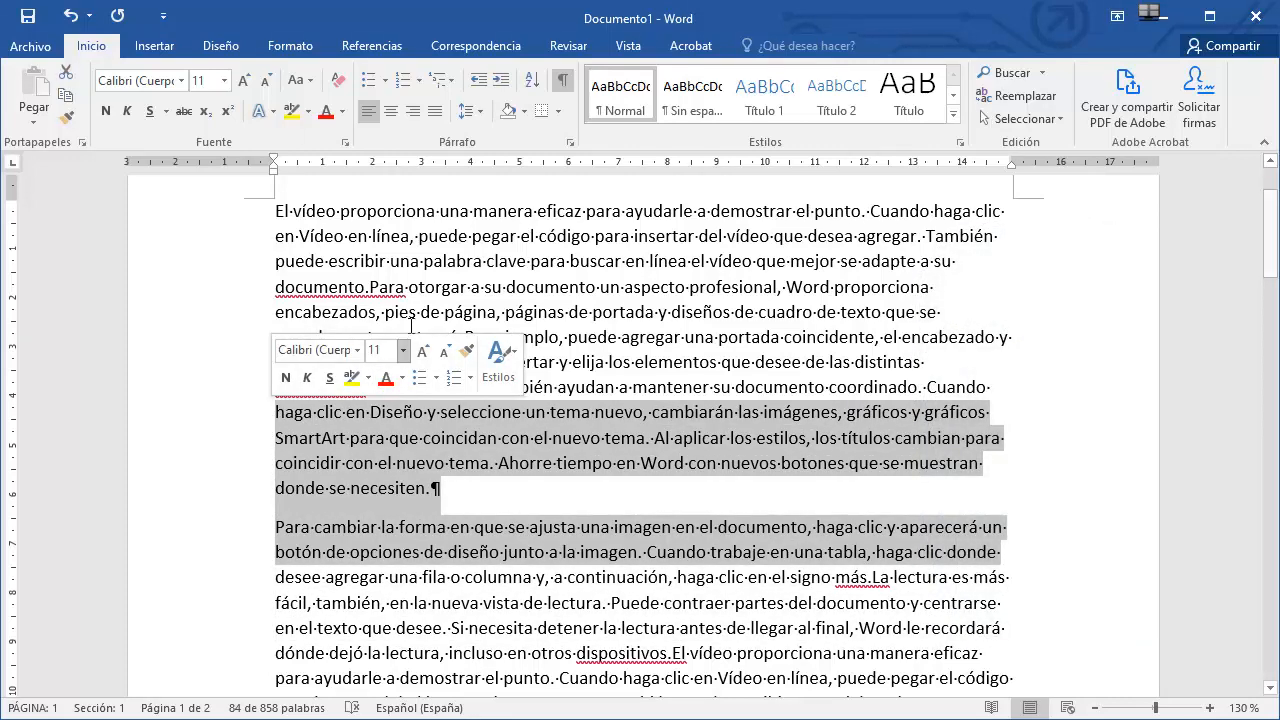
left_click(501, 288)
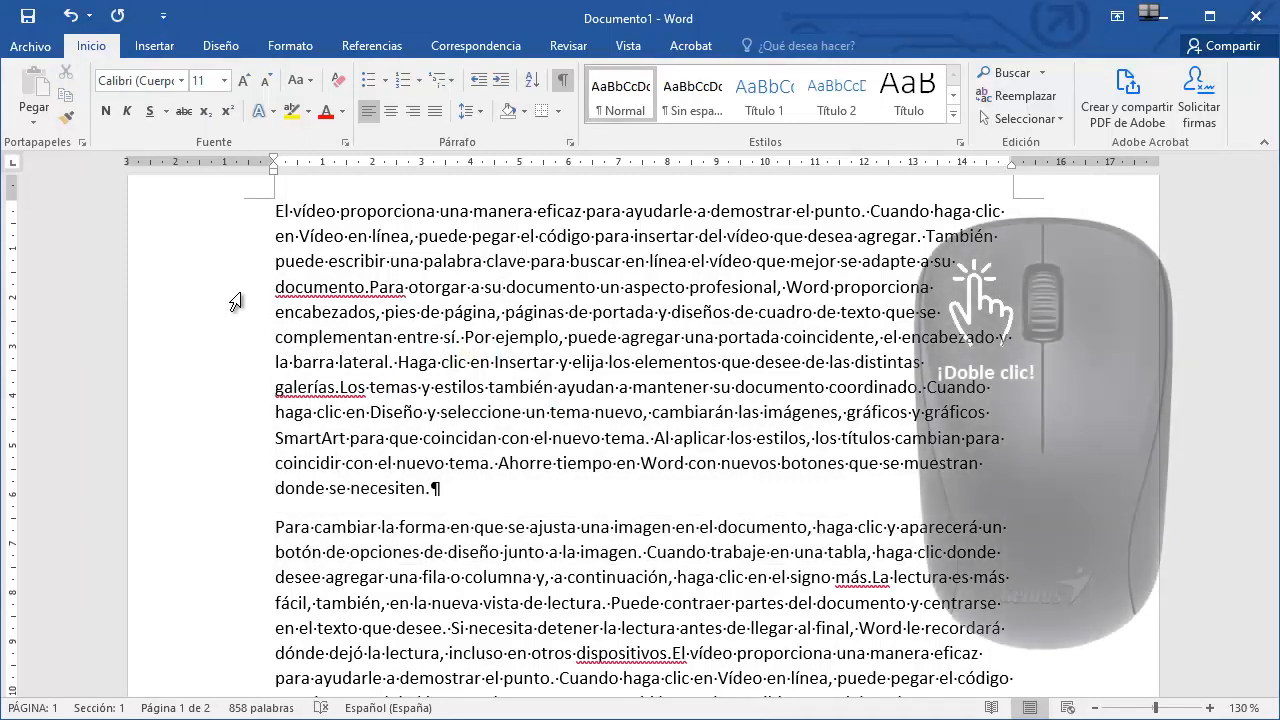
Select the first paragraph from the margin, then the whole document.
double_click(236, 302)
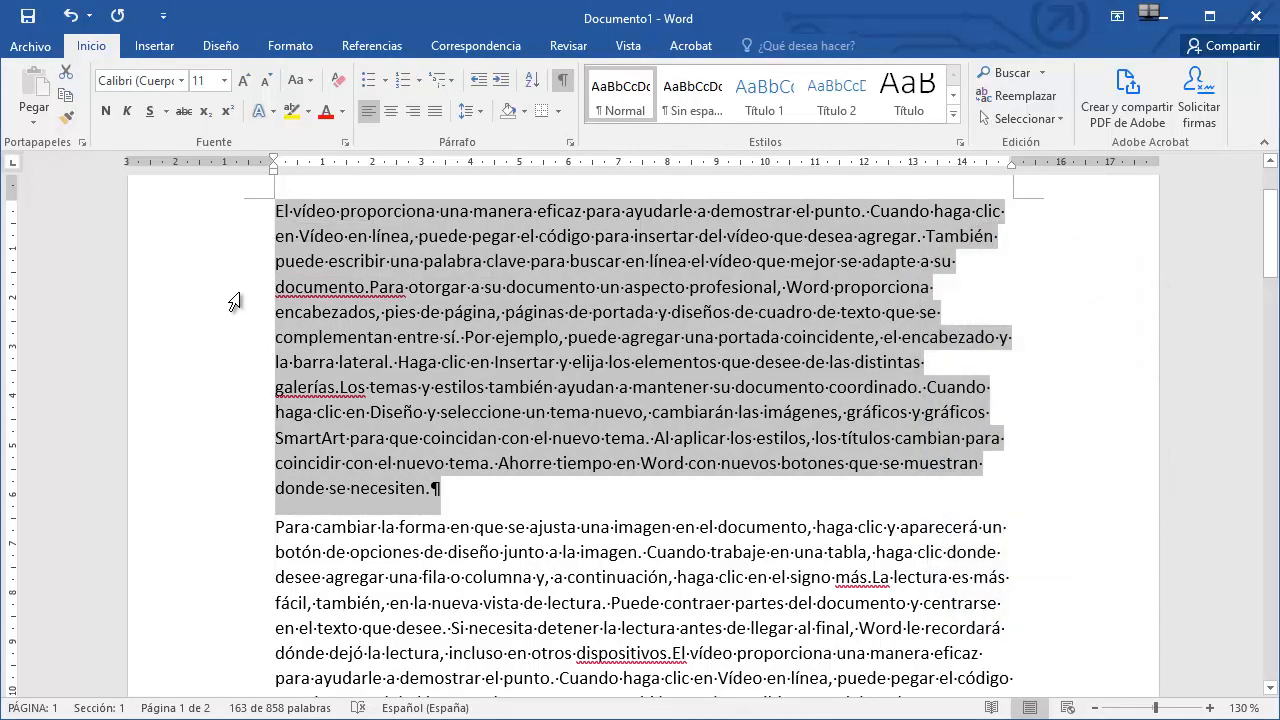
triple_click(236, 302)
Select the words 'eficaz para ayudarle a' in the first line.
left_click_drag(1271, 533, 1277, 190)
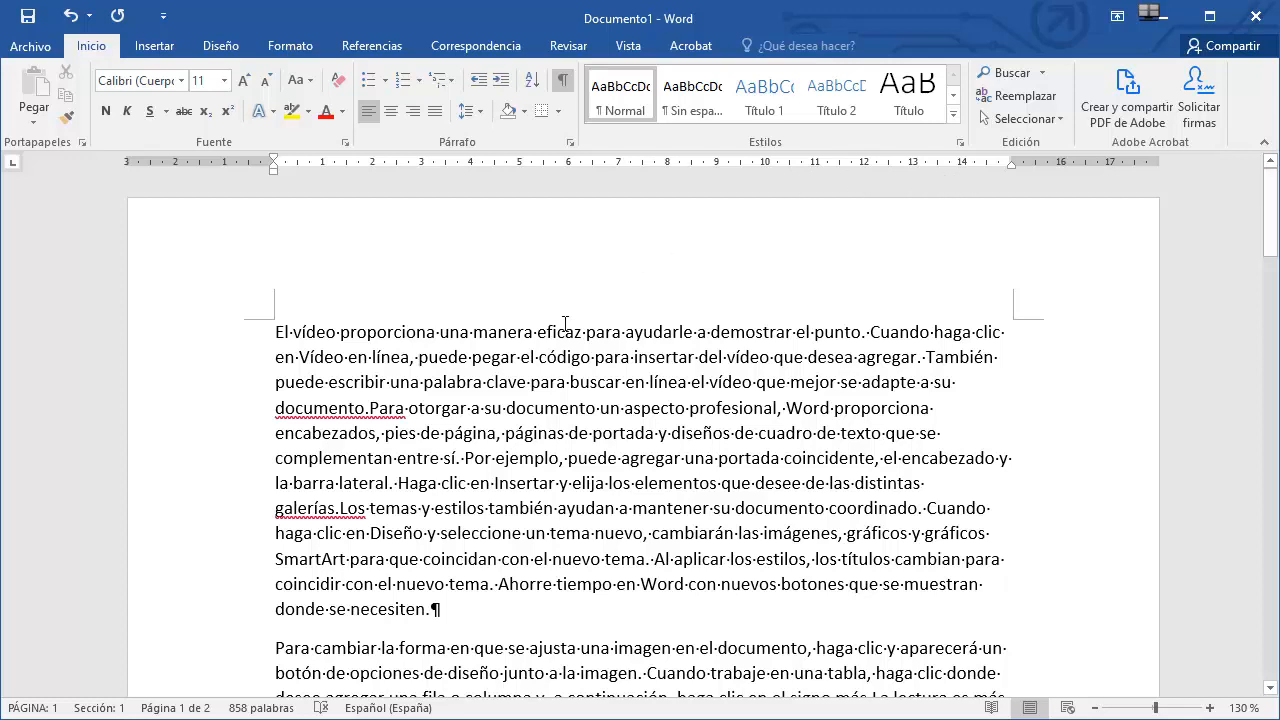
left_click_drag(537, 330, 704, 321)
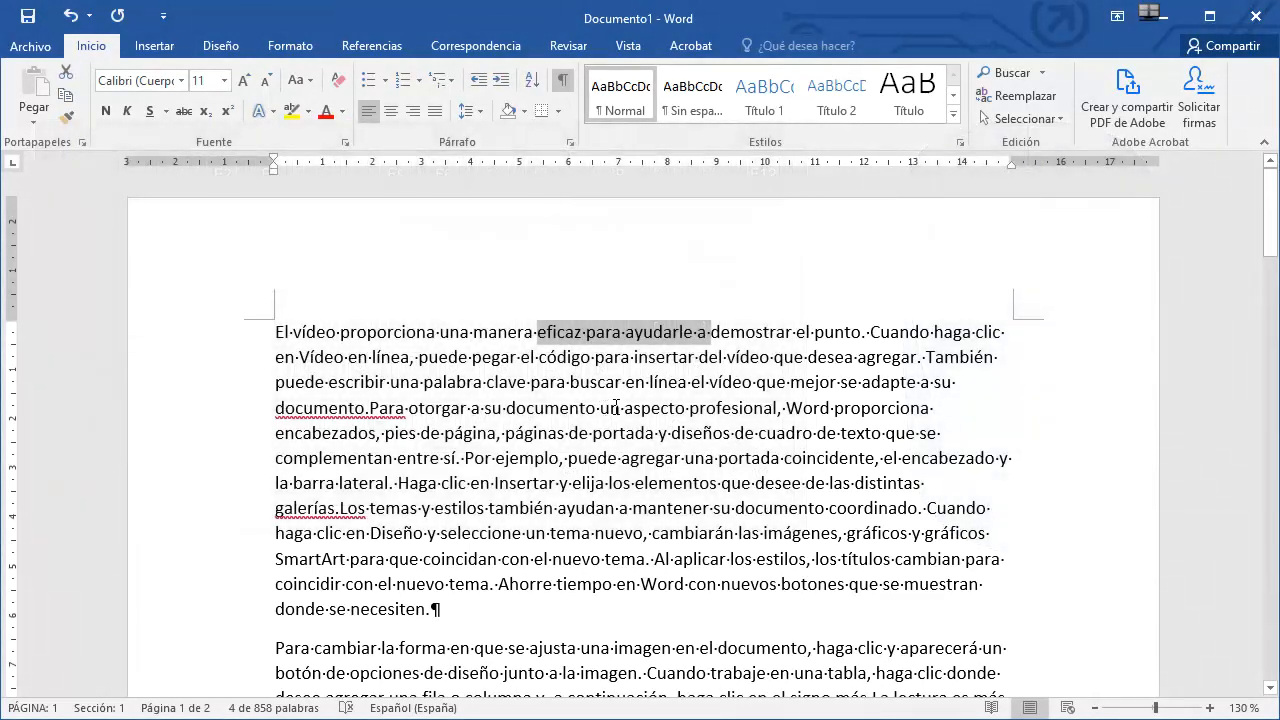
Select a phrase in the fourth line of the first paragraph, then clear the selection.
left_click_drag(600, 408, 820, 408)
left_click(350, 329)
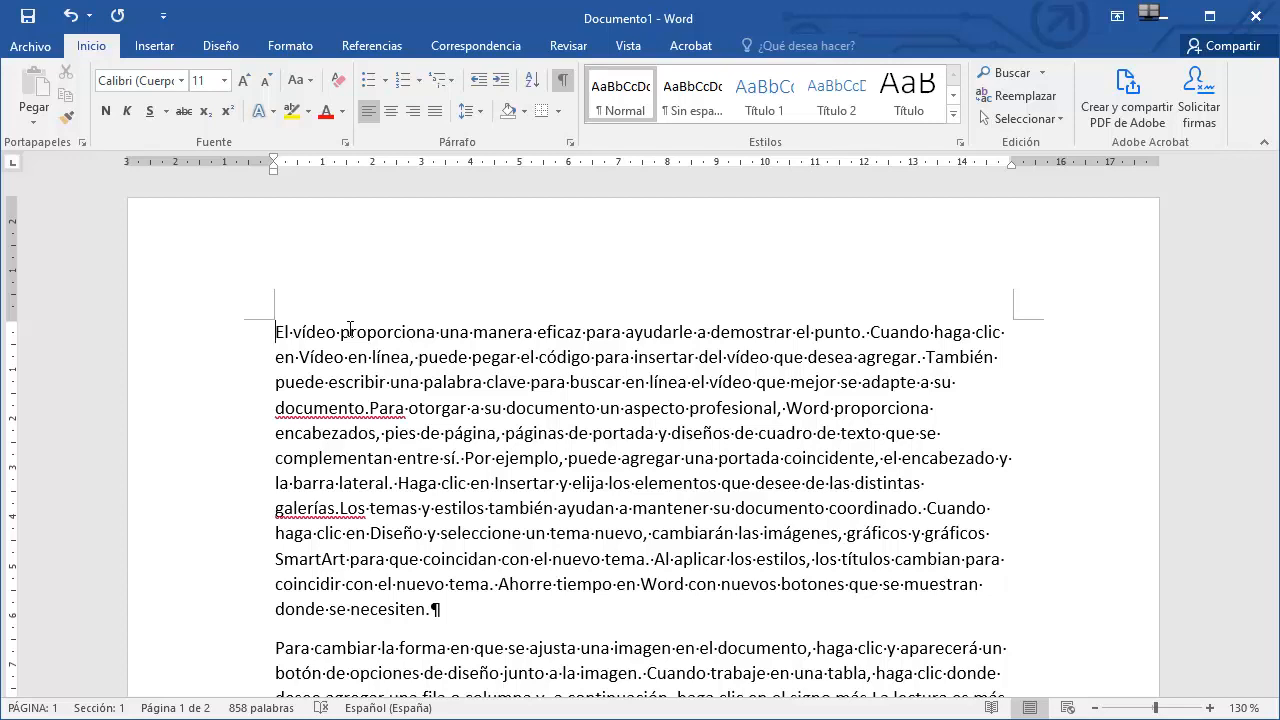
Extend a selection from the start of the text character by character, then line by line down four lines, and clear it.
key("shift+Right")
key("shift+Right")
key("shift+Right")
key("shift+Right")
key("shift+Right")
key("shift+Right")
key("shift+Right")
key("shift+Right")
key("shift+Right")
key("shift+Right")
key("shift+Right")
key("shift+Right")
key("shift+Right")
left_click(350, 328)
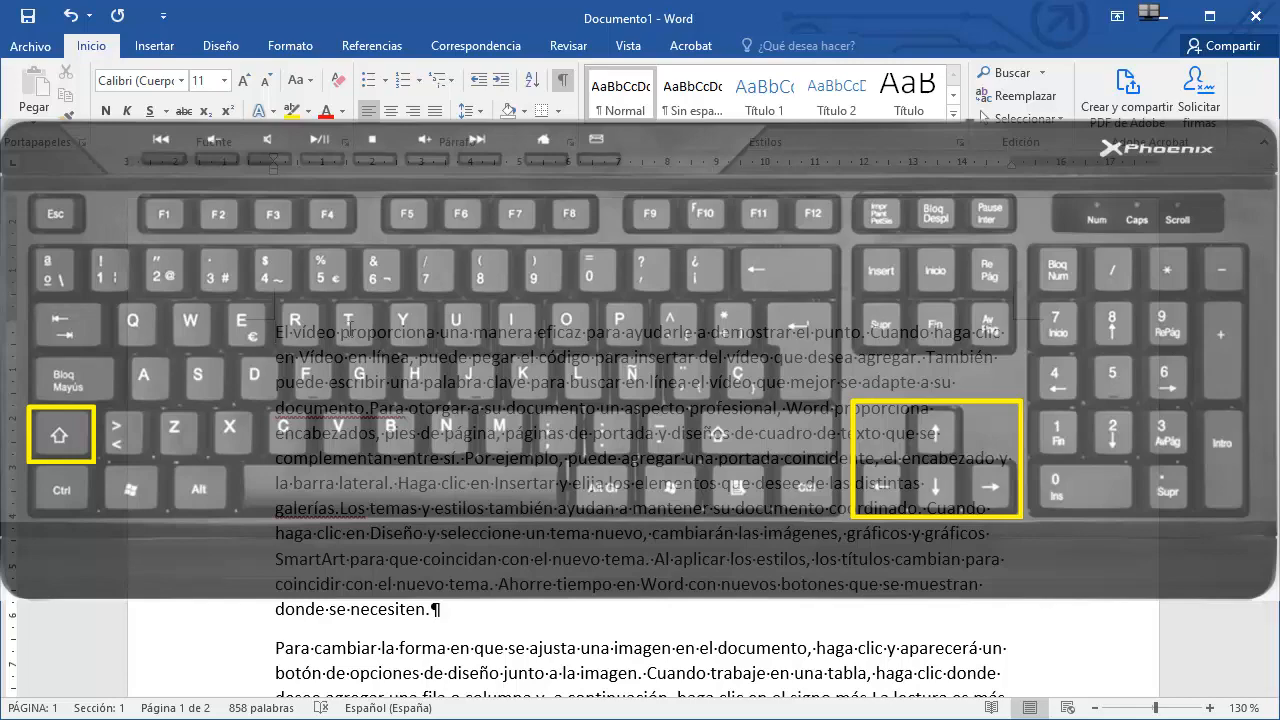
key("shift+Right")
key("shift+Right")
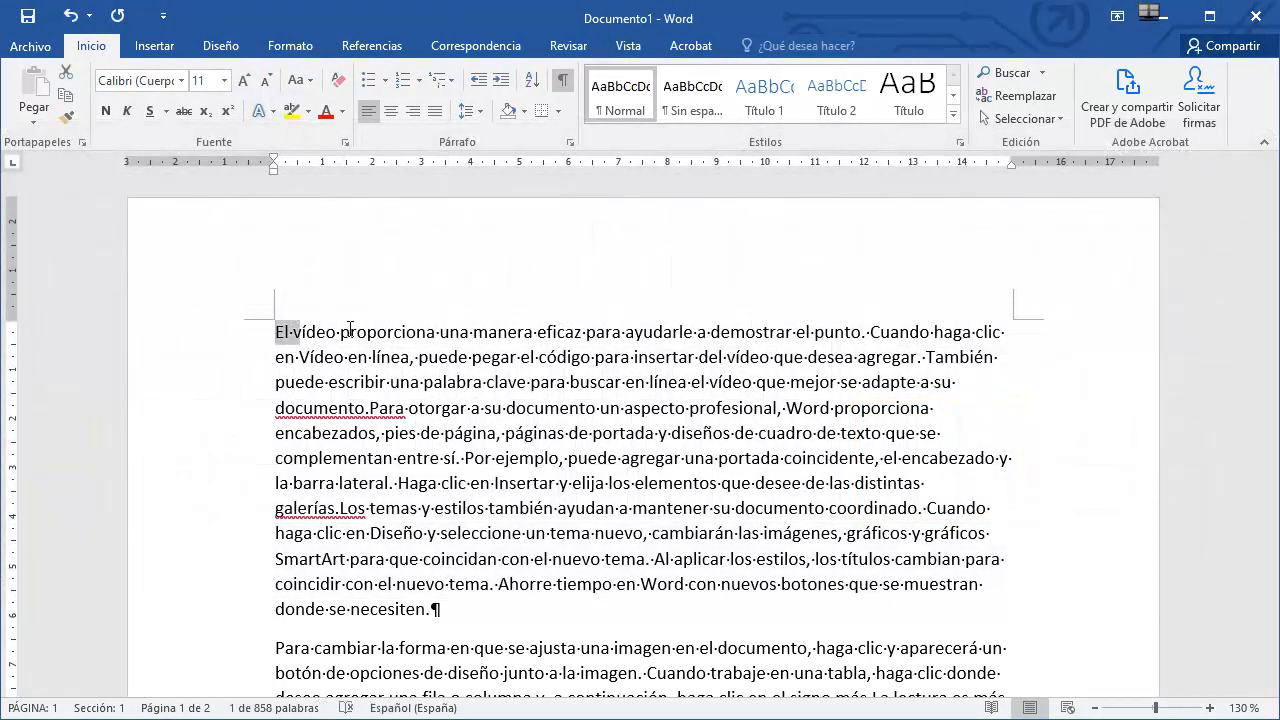
key("shift+Right")
key("shift+Right")
key("shift+Right")
key("shift+Right")
key("shift+Right")
key("shift+Right")
key("shift+Right")
key("shift+Right")
key("shift+Right")
key("shift+Right")
key("shift+Right")
key("shift+Right")
key("shift+Right")
key("shift+Right")
key("shift+Right")
key("shift+Right")
key("shift+Right")
key("shift+Right")
key("shift+Down")
key("shift+Down")
key("shift+Down")
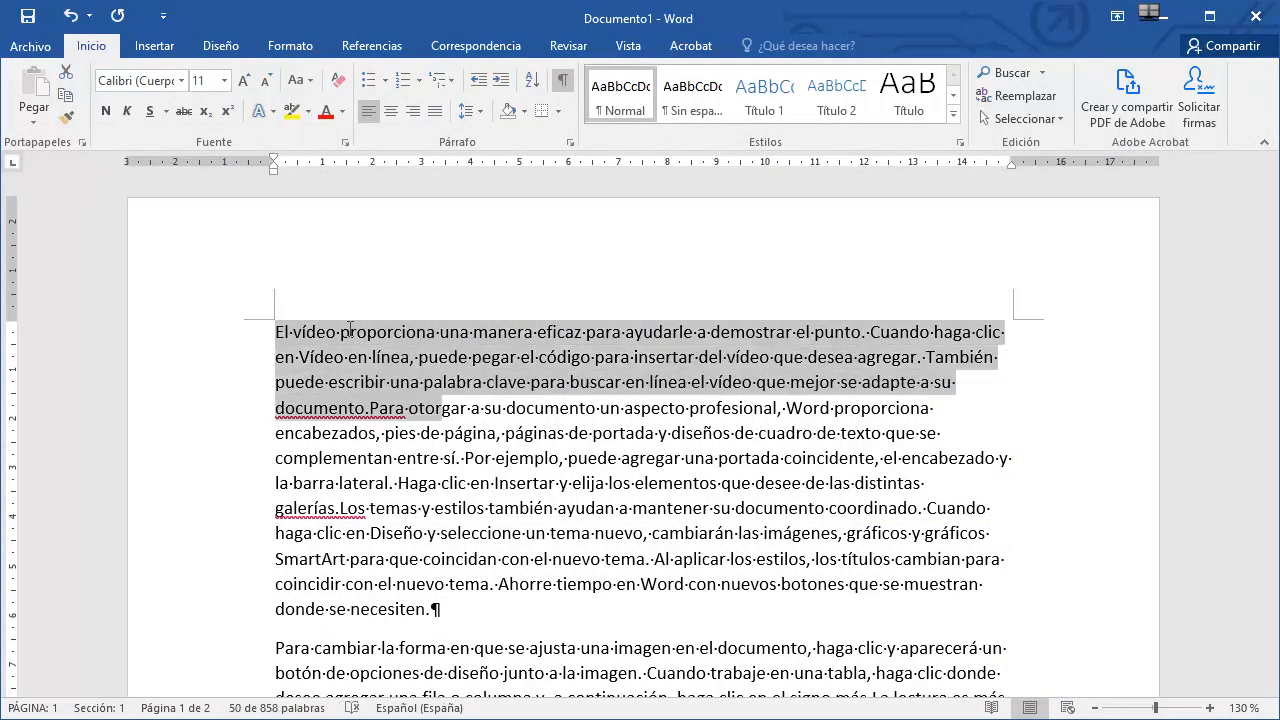
key("shift+Down")
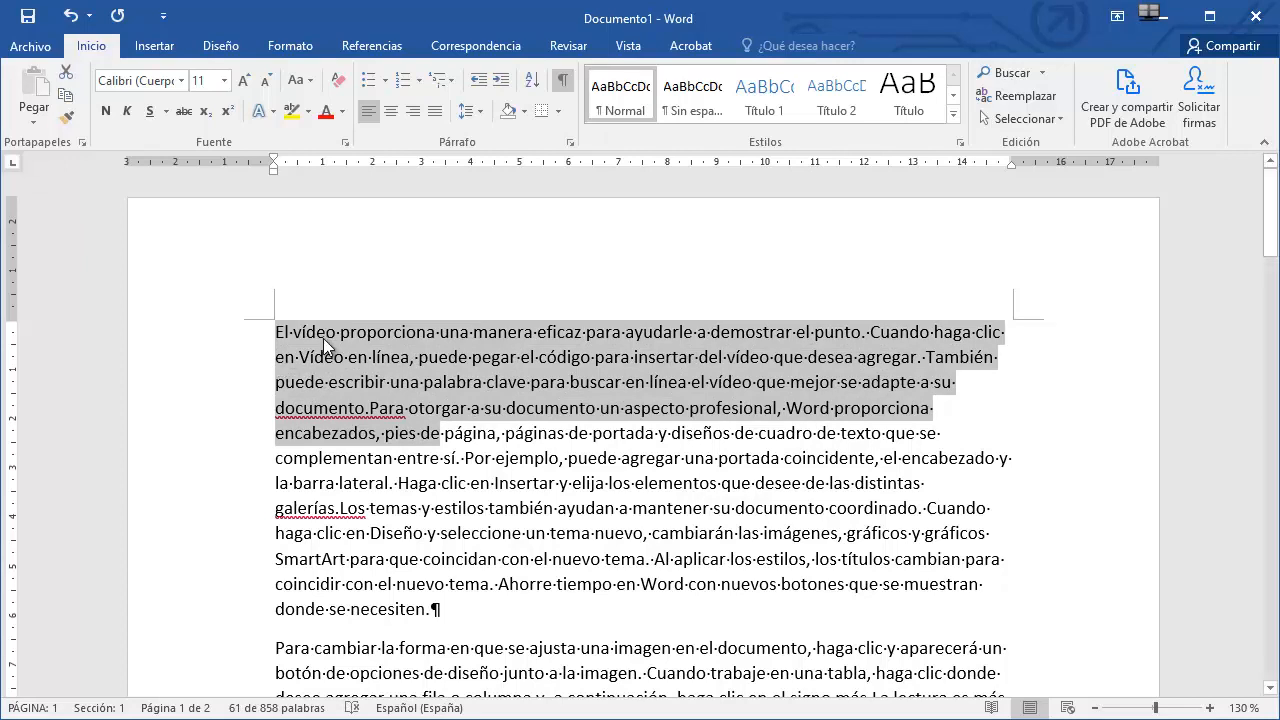
left_click(275, 331)
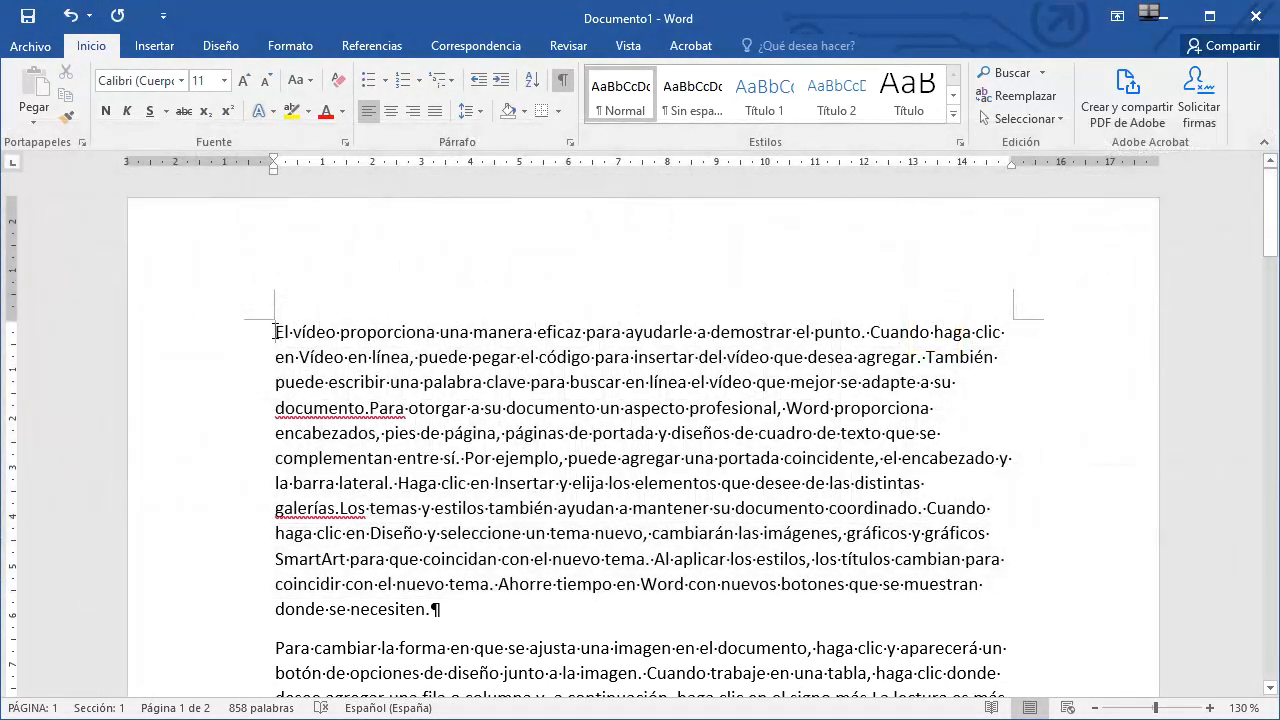
Extend a selection from the cursor to the end of the line, then back to the line start, and clear it.
key("shift+End")
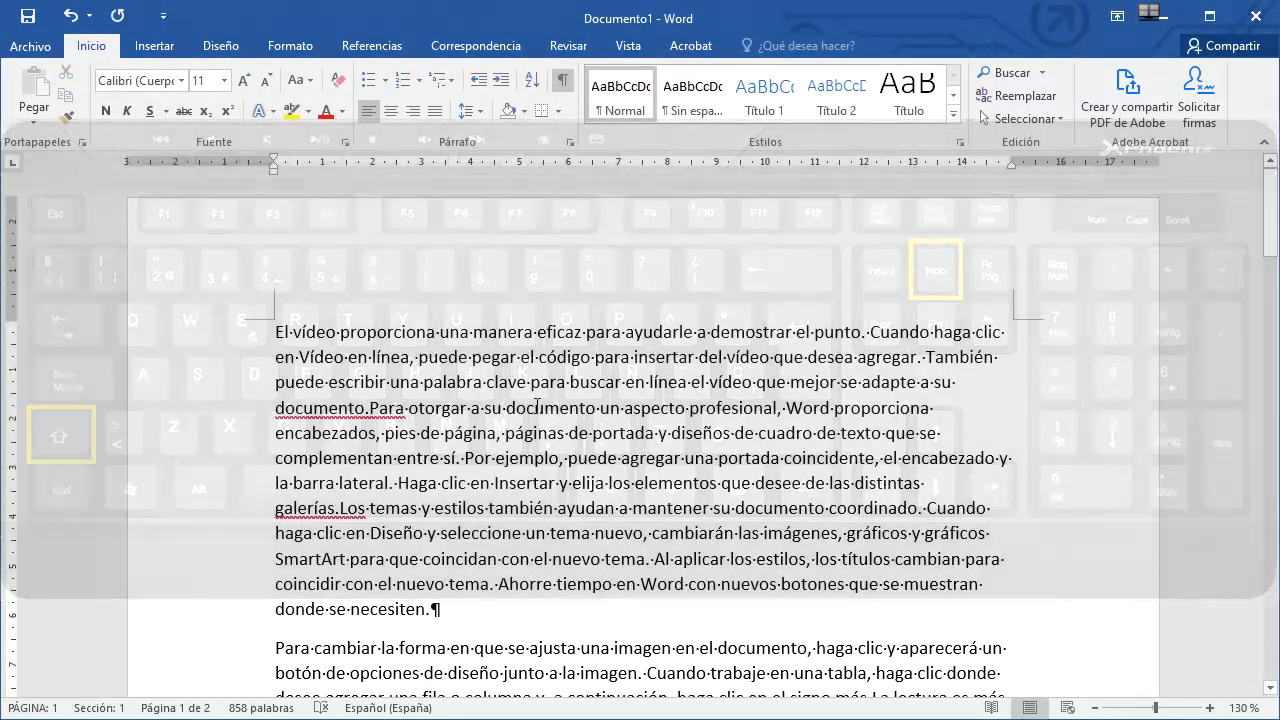
key("shift+Home")
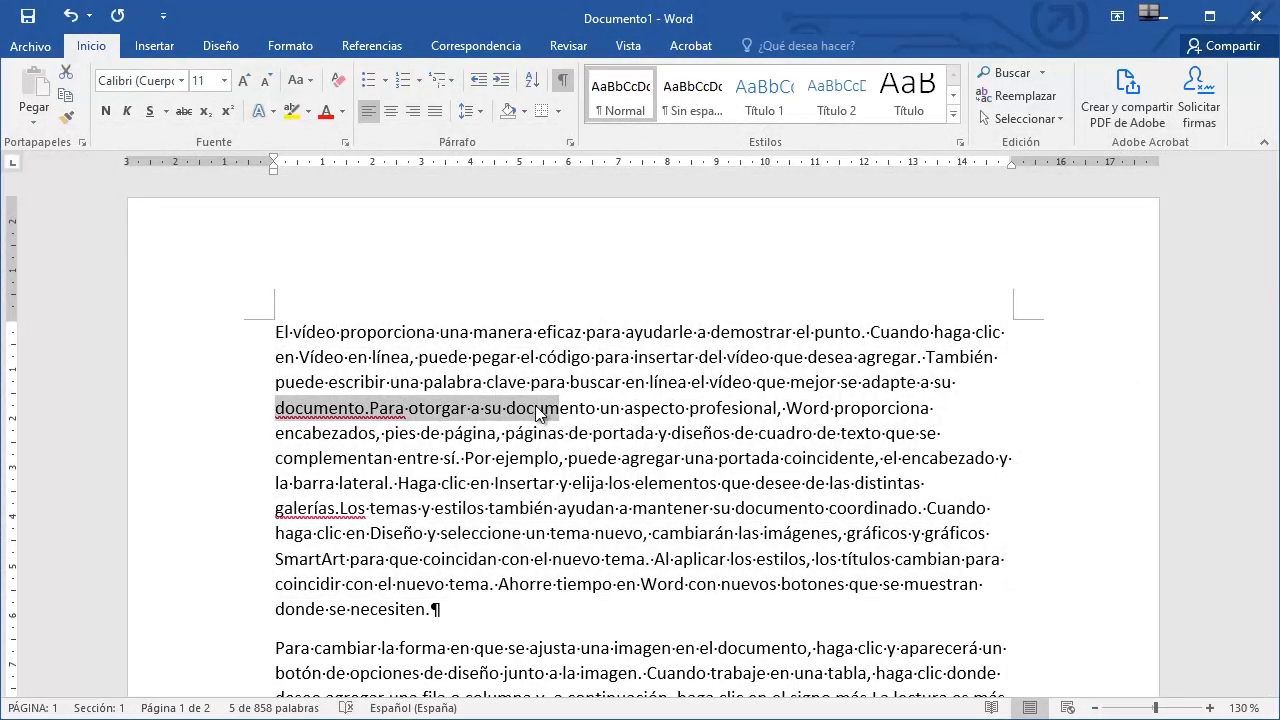
left_click(589, 427)
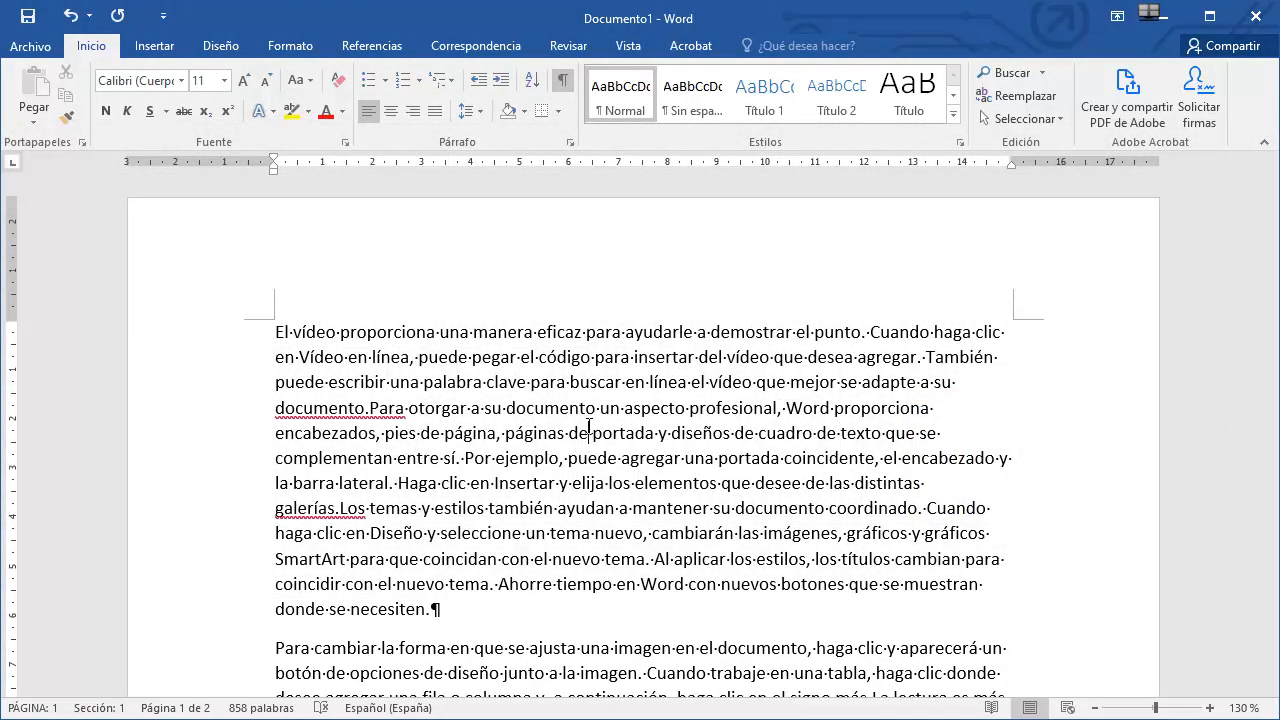
Extend a selection from the middle of the fifth line up three lines, then down several lines, and clear it.
key("shift+Up")
key("shift+Up")
key("shift+Up")
key("shift+Down")
key("shift+Down")
key("shift+Down")
key("shift+Down")
key("shift+Down")
key("shift+Down")
key("shift+Down")
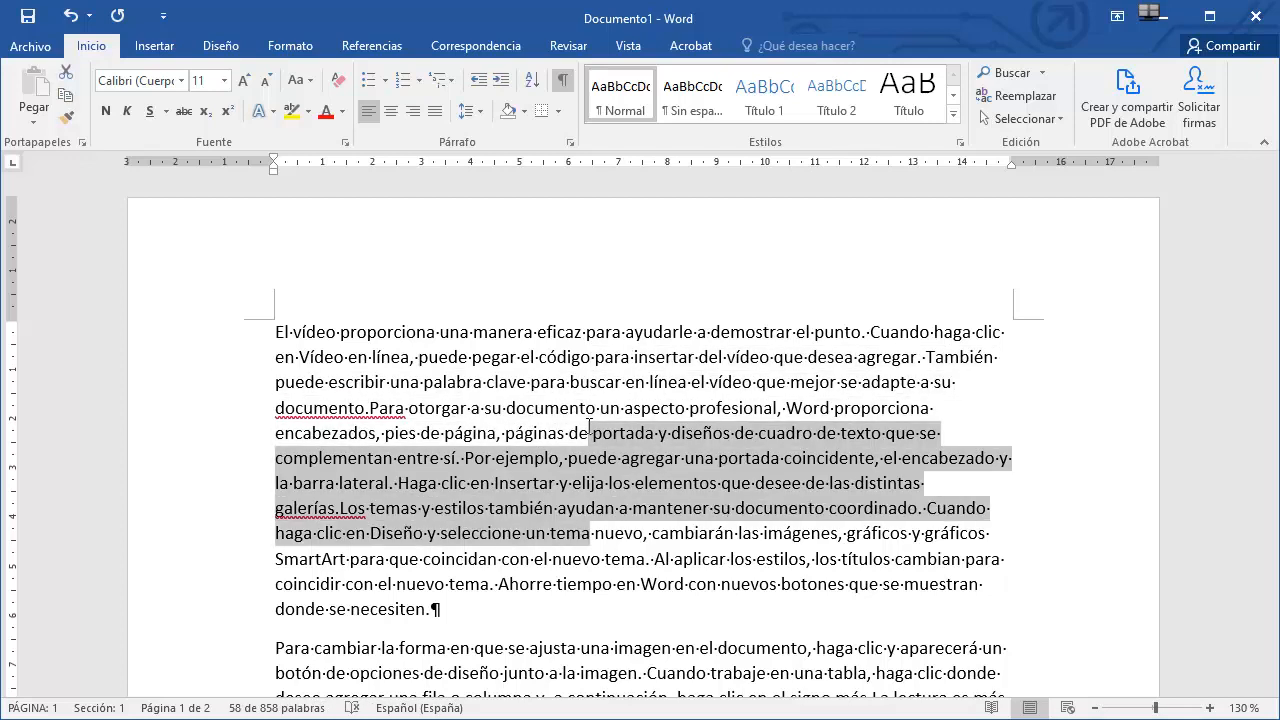
left_click(591, 425)
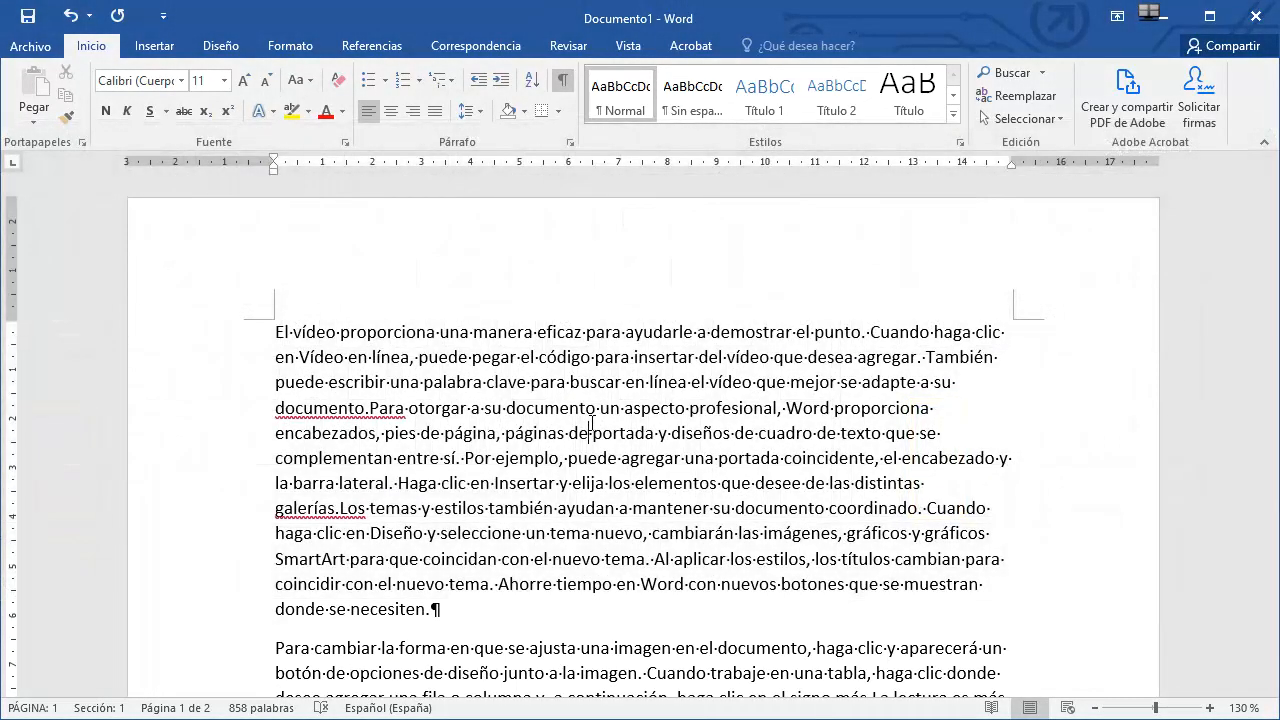
Extend a selection to the start of the paragraph and clear it, then extend to the paragraph end and clear it.
key("ctrl+shift+Up")
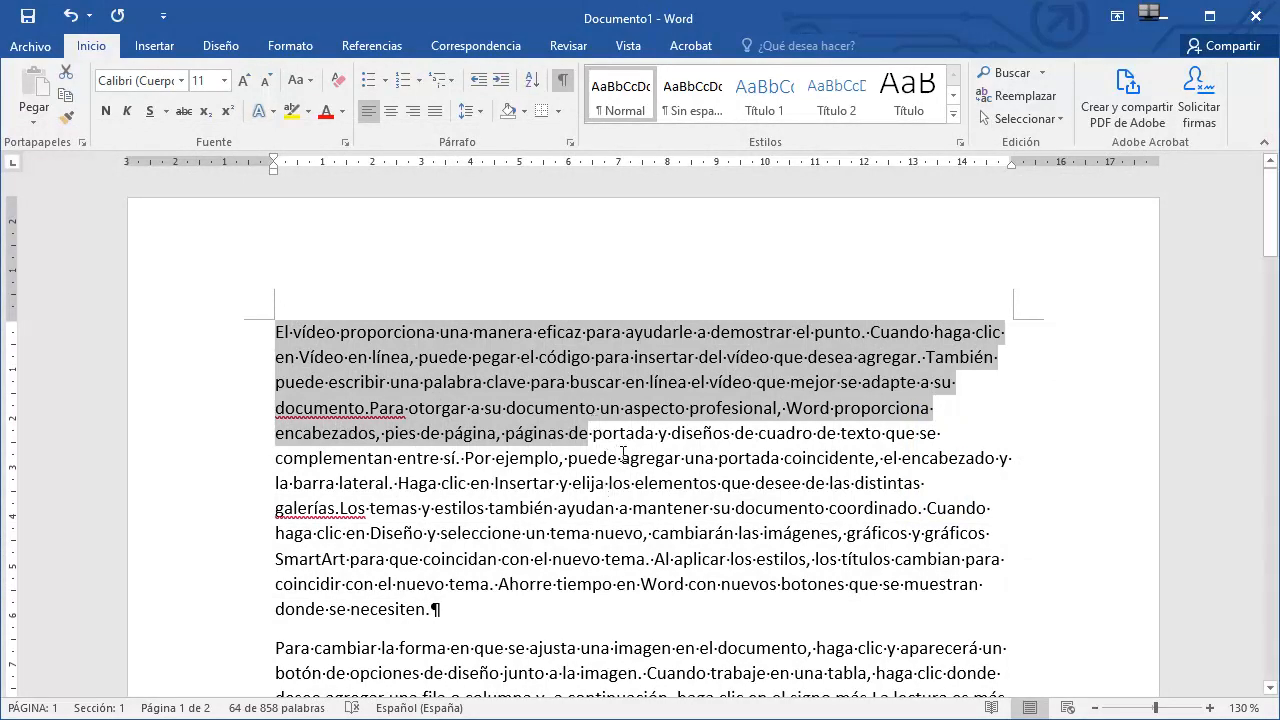
left_click(622, 456)
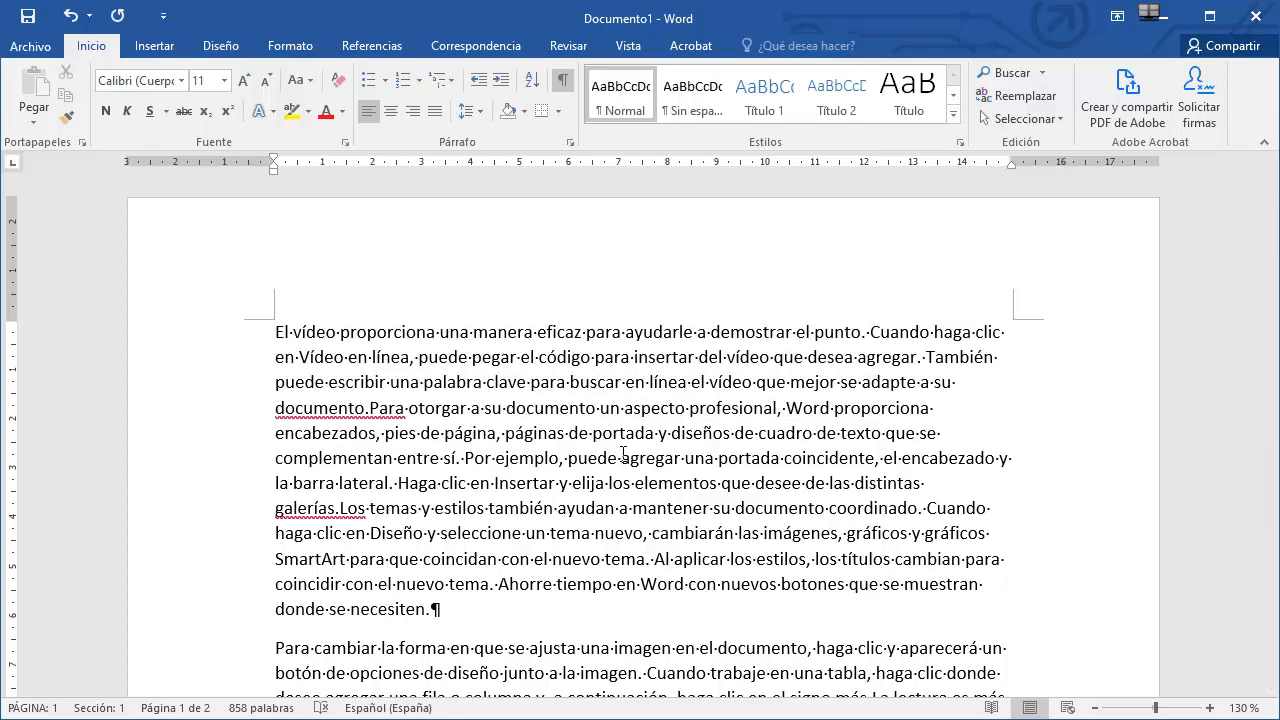
key("ctrl+shift+Down")
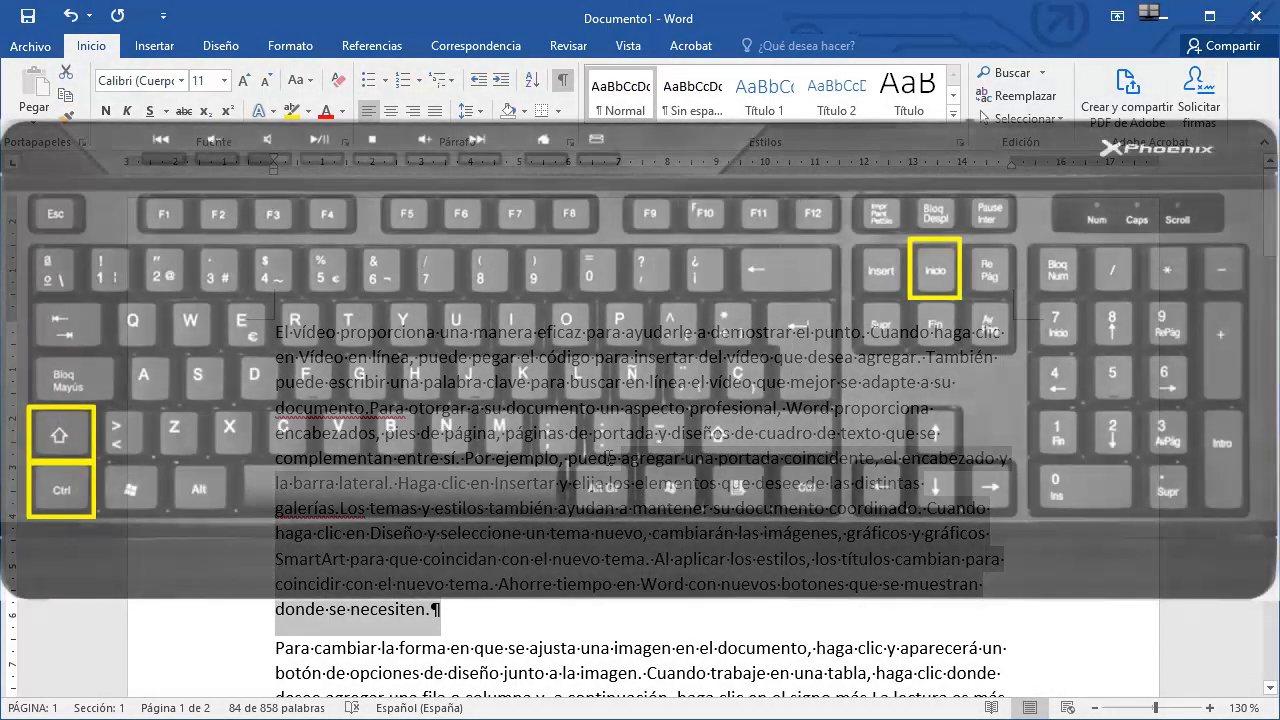
left_click(610, 458)
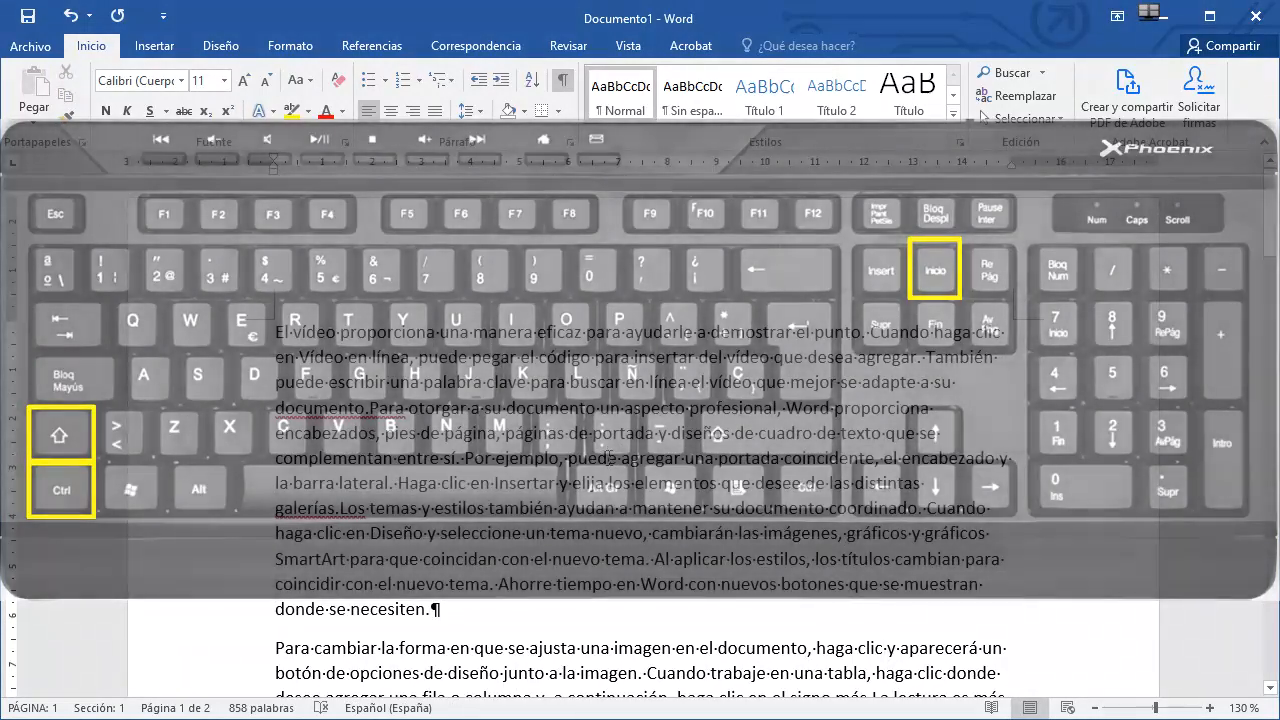
Extend the selection to the start of the document, then to the end, and return the cursor to the document start.
key("ctrl+shift+Home")
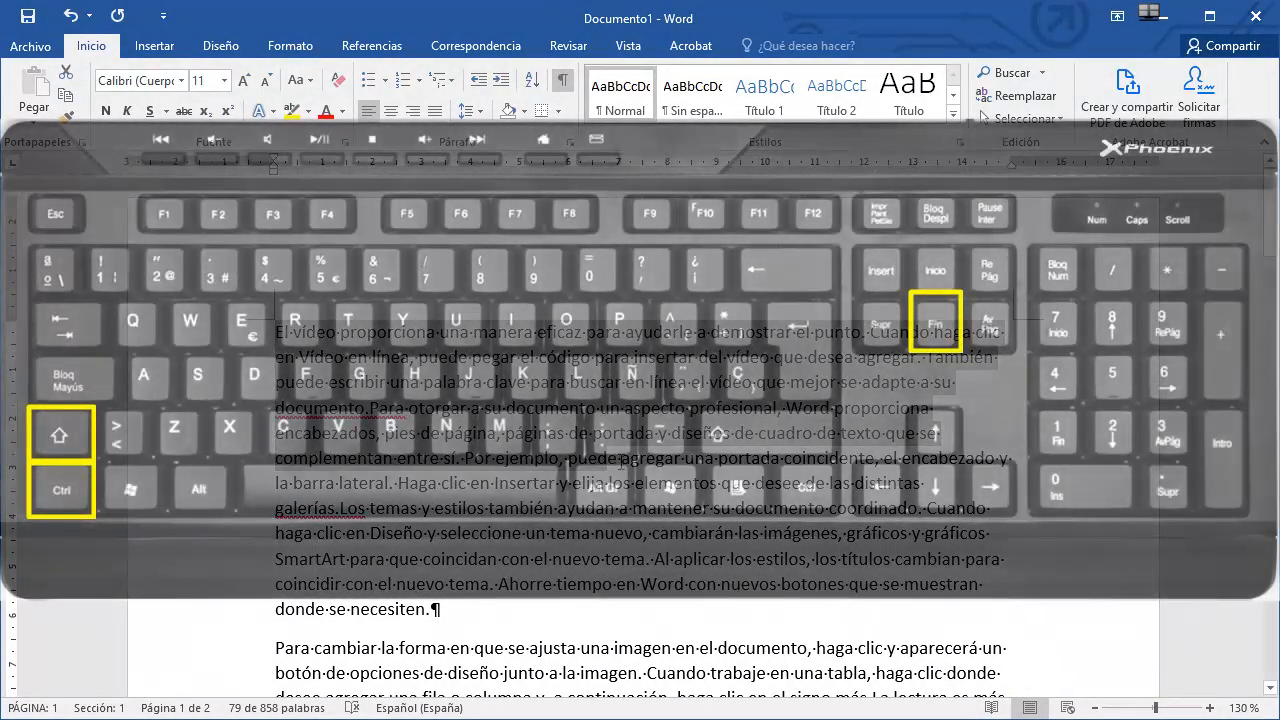
key("ctrl+shift+End")
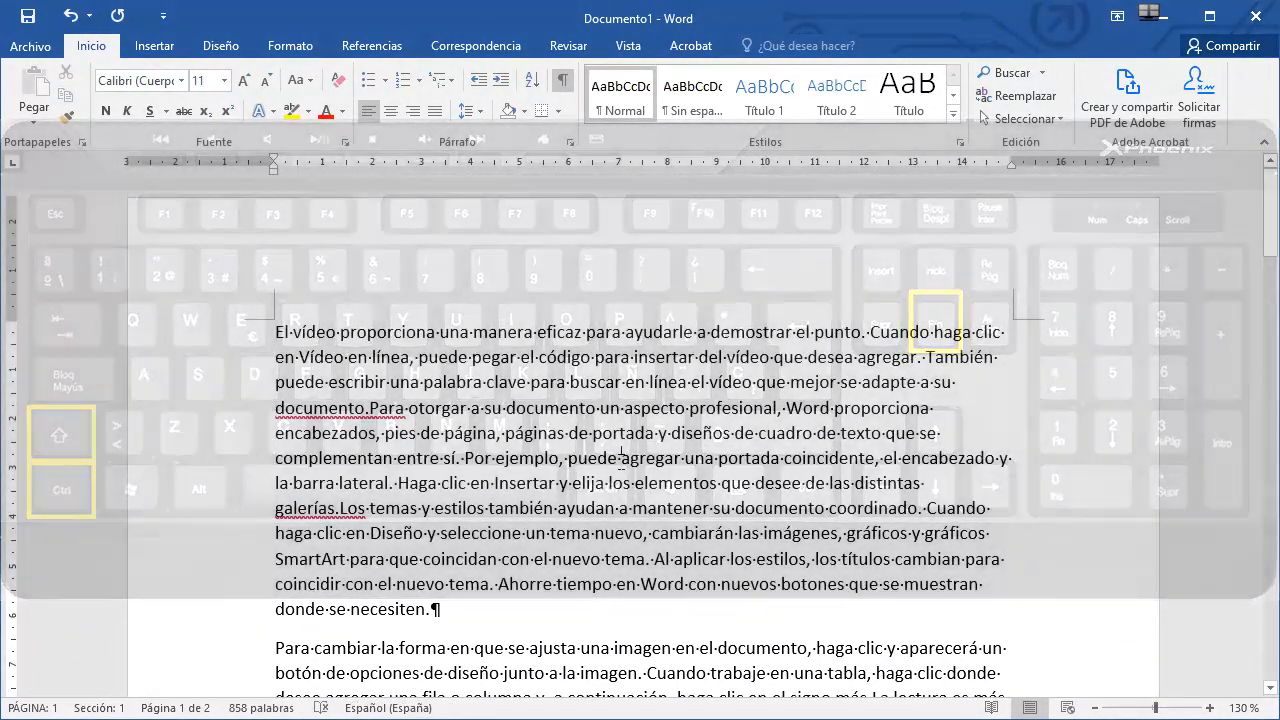
key("ctrl+shift+End")
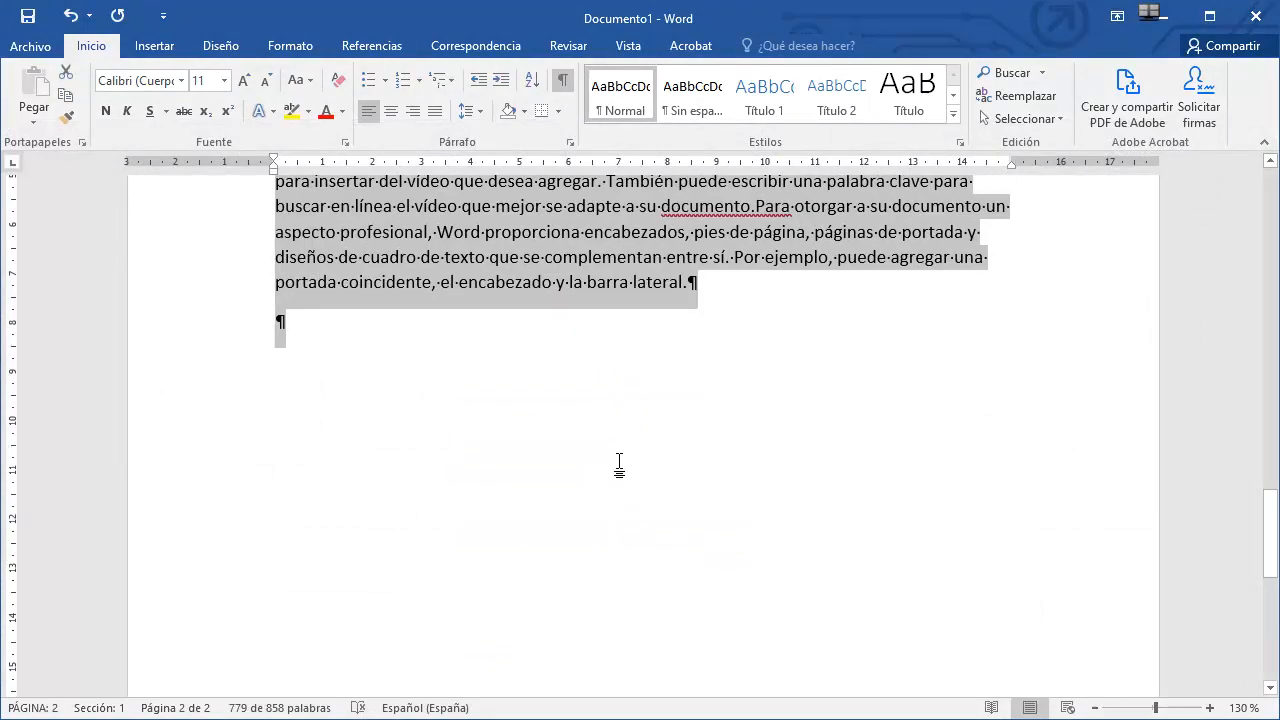
key("ctrl+Home")
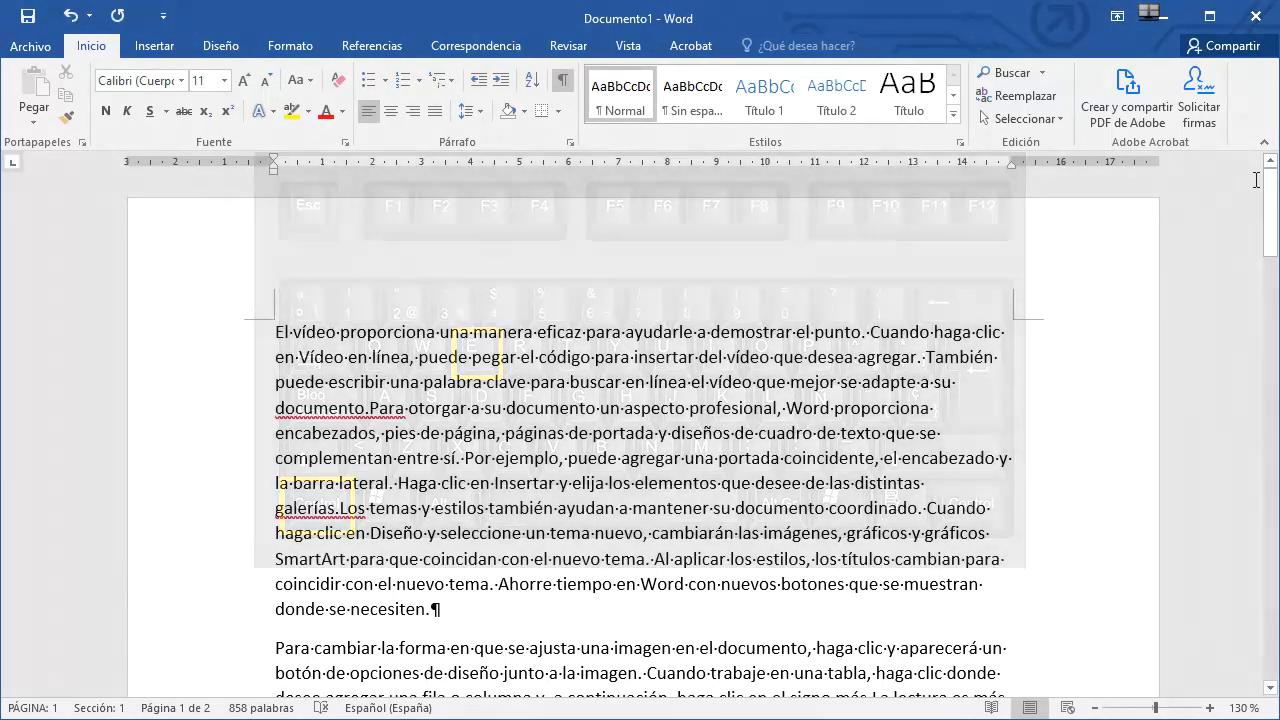
Copy the word 'proporciona' and paste it at the end of the first paragraph.
key("ctrl+e")
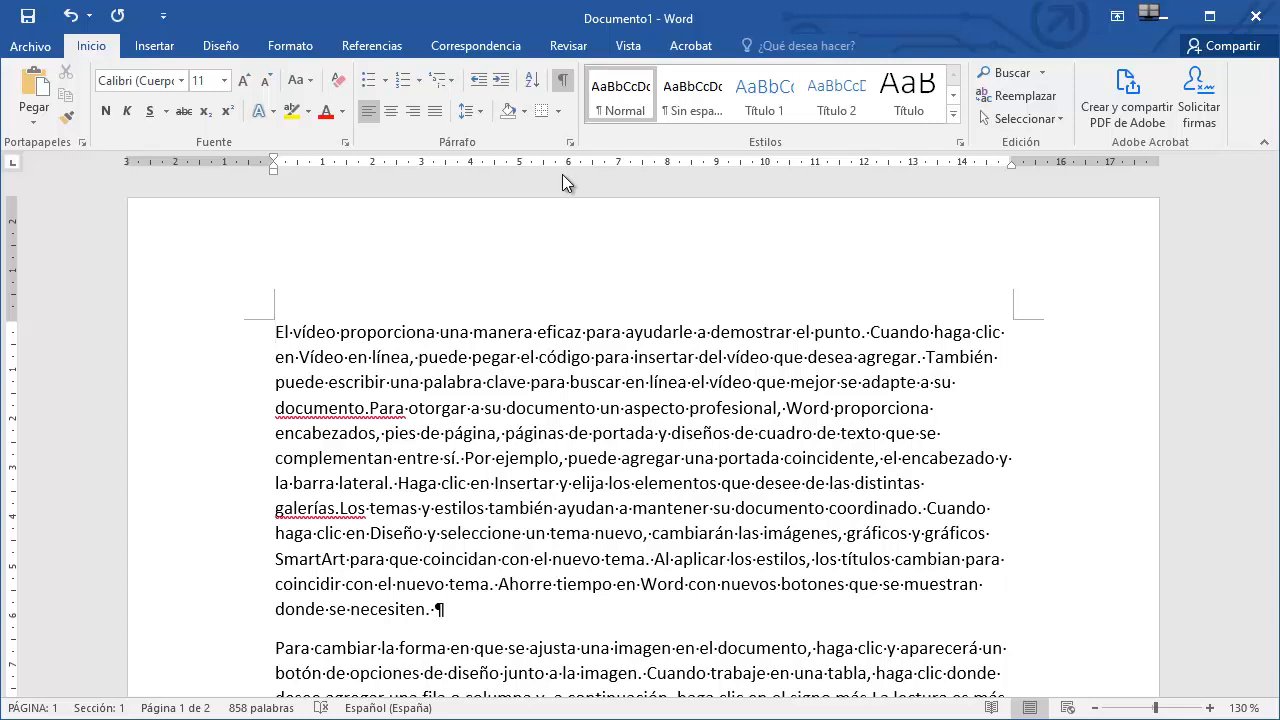
double_click(418, 343)
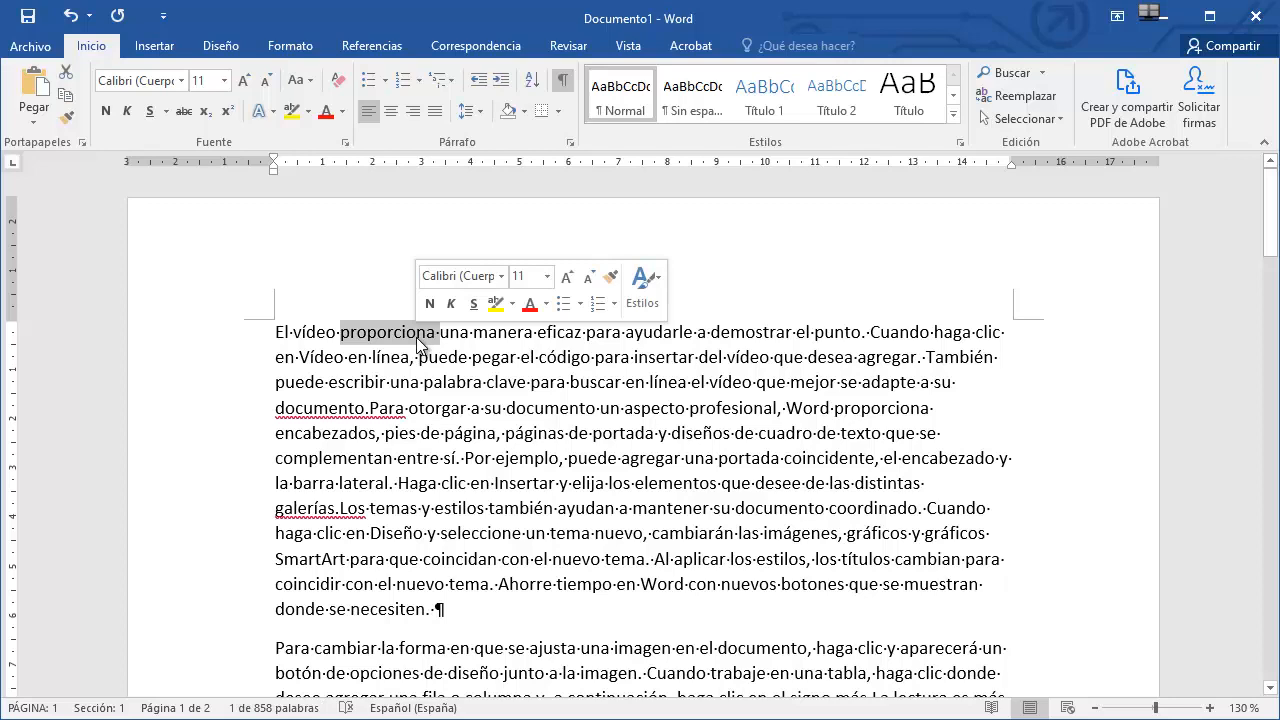
key("ctrl+c")
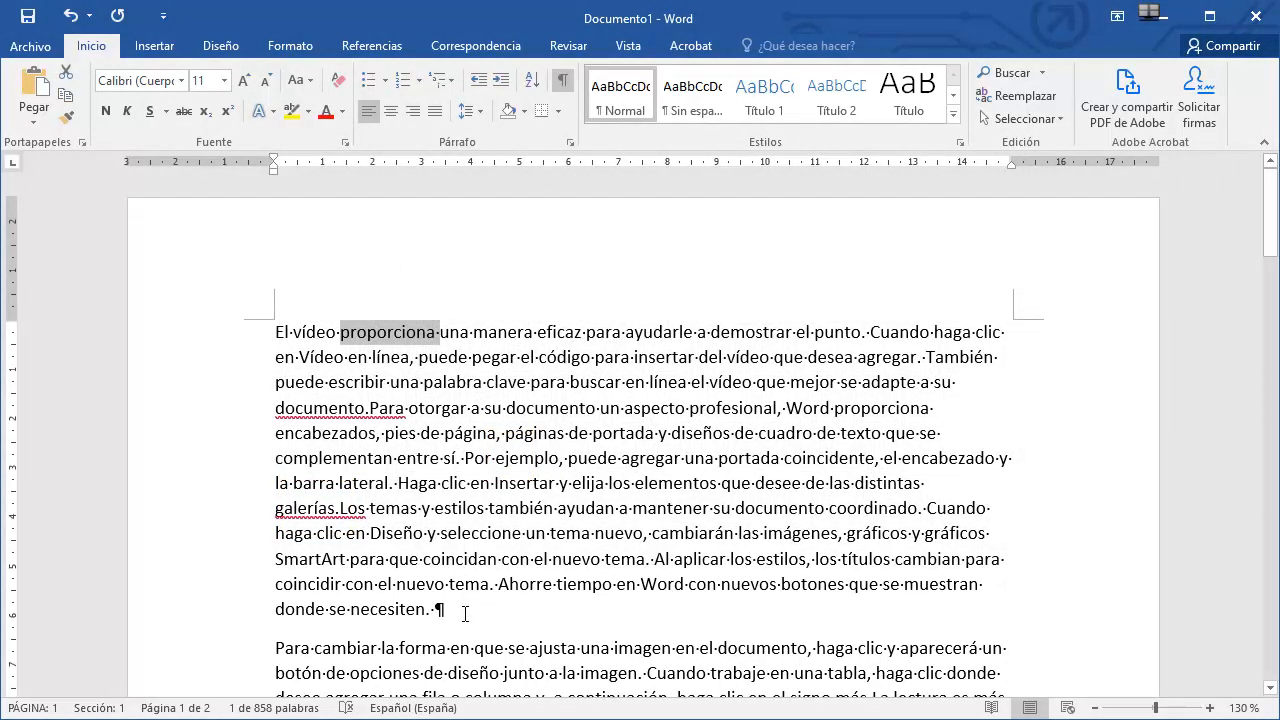
left_click(465, 613)
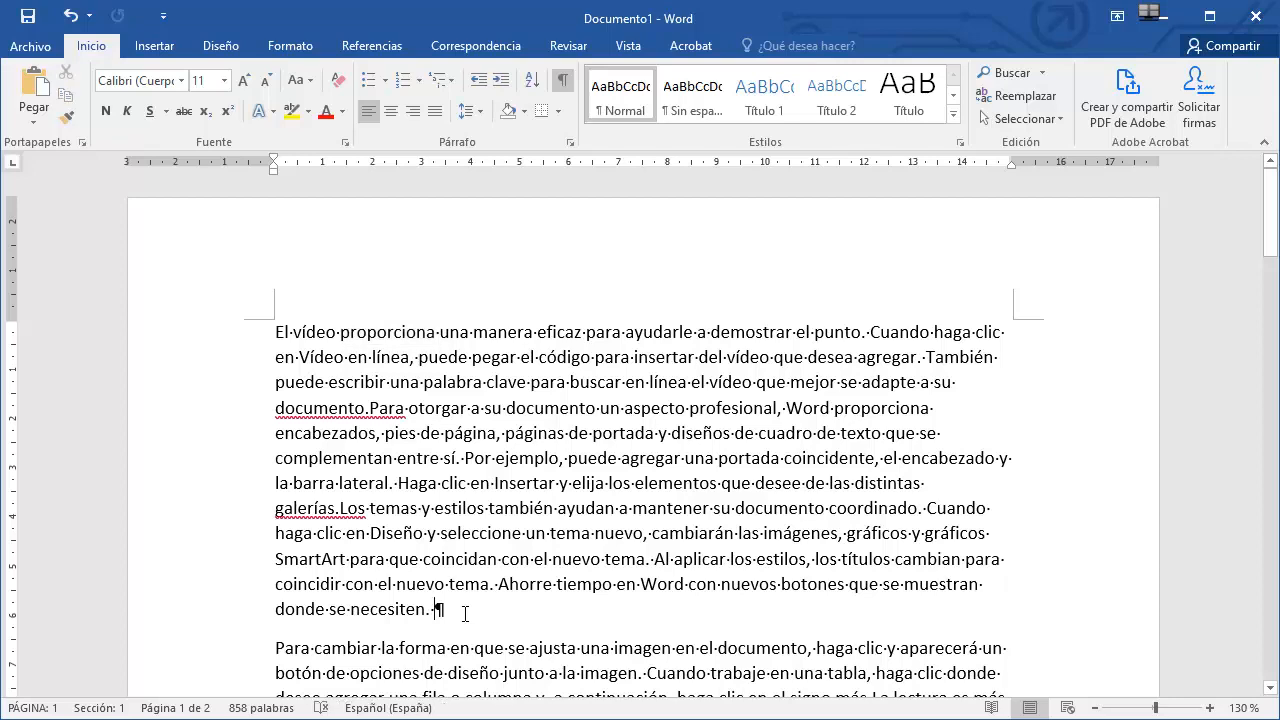
key("ctrl+v")
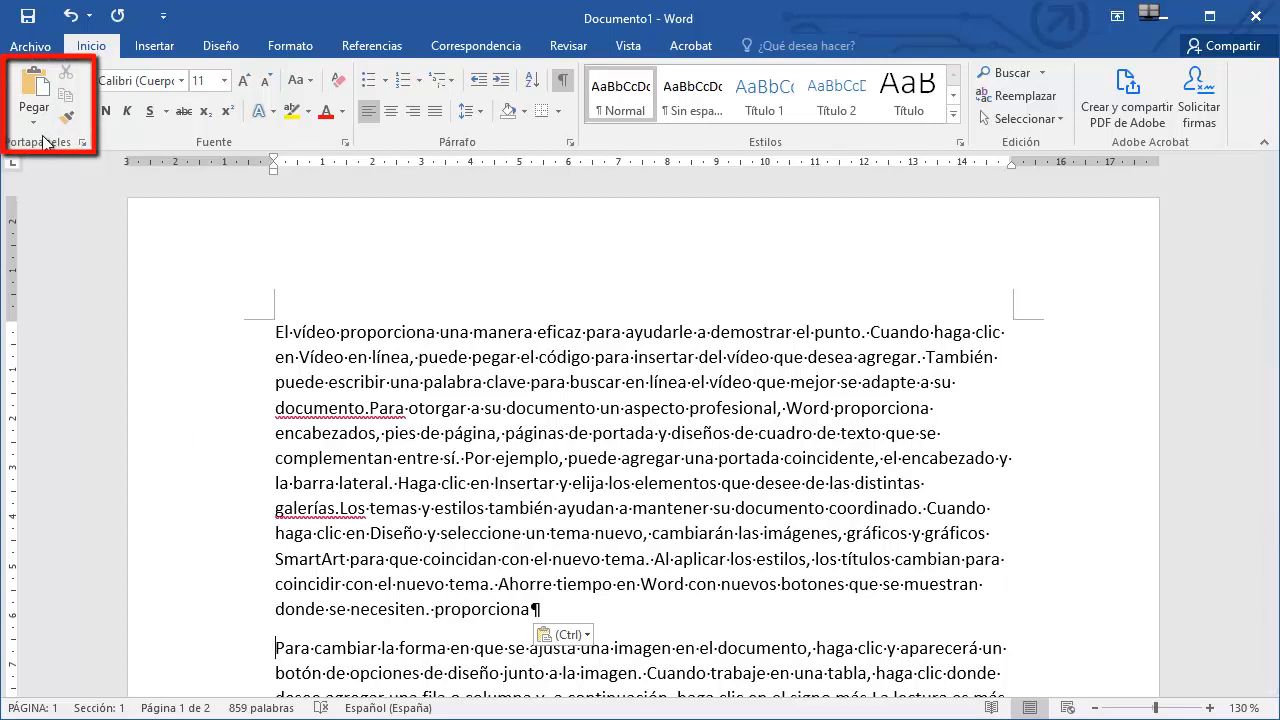
Copy the word 'manera' and paste it at the end of the first paragraph, then open the paste options.
double_click(506, 334)
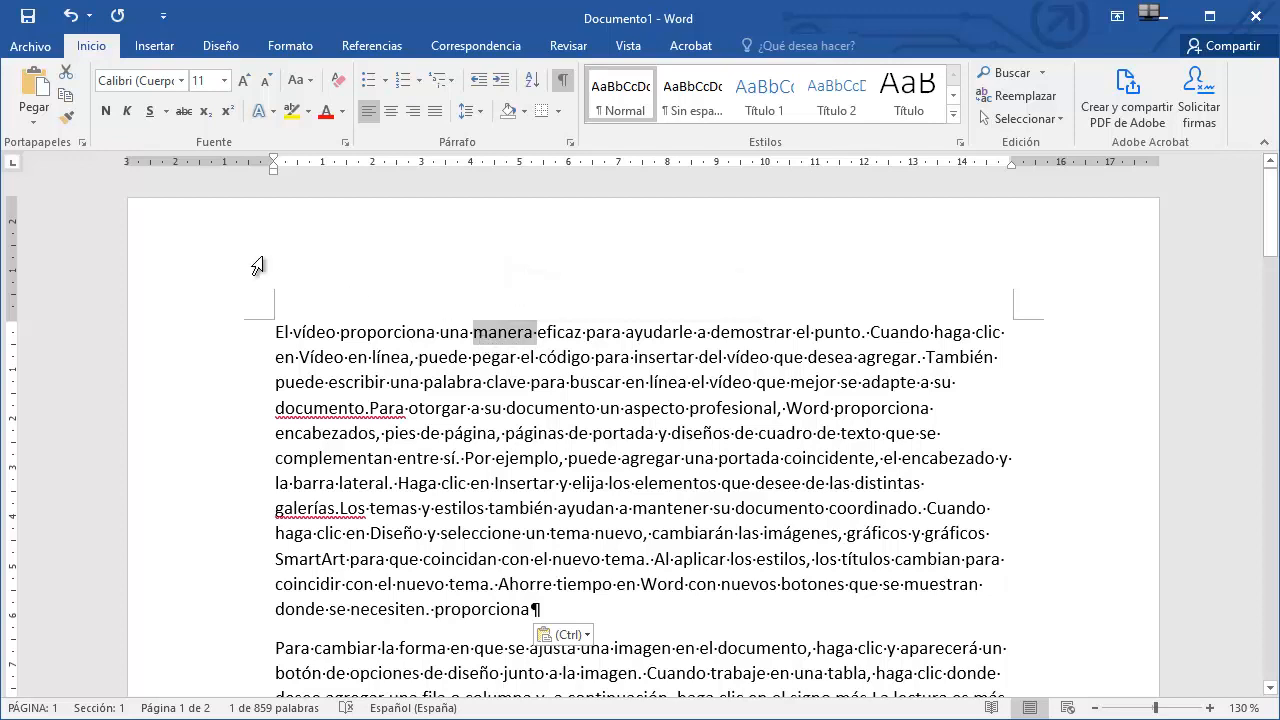
left_click(65, 99)
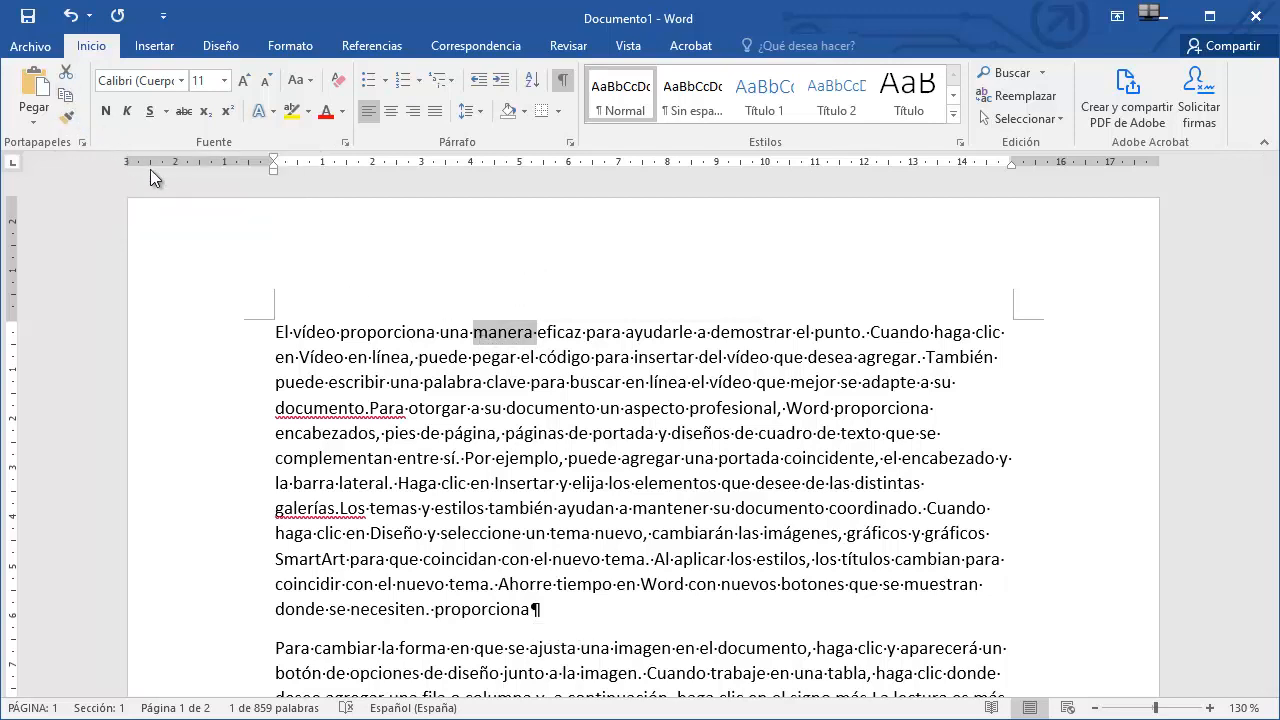
left_click(577, 607)
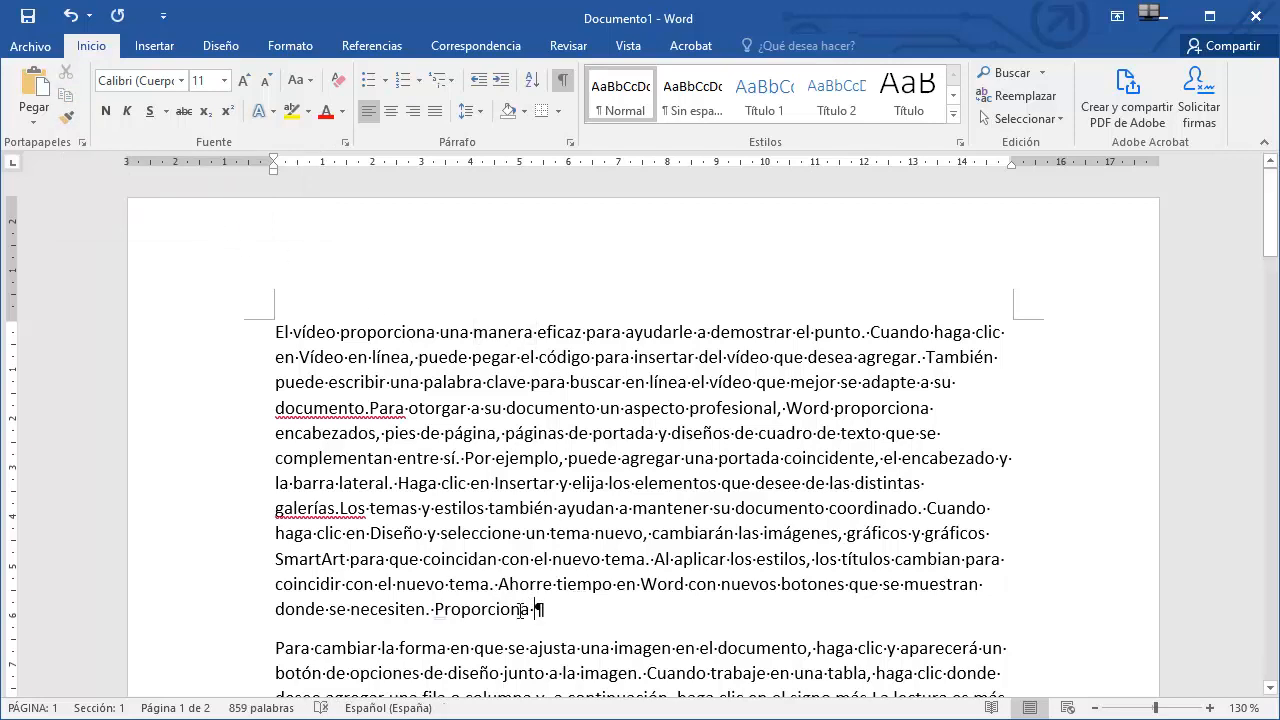
left_click(36, 89)
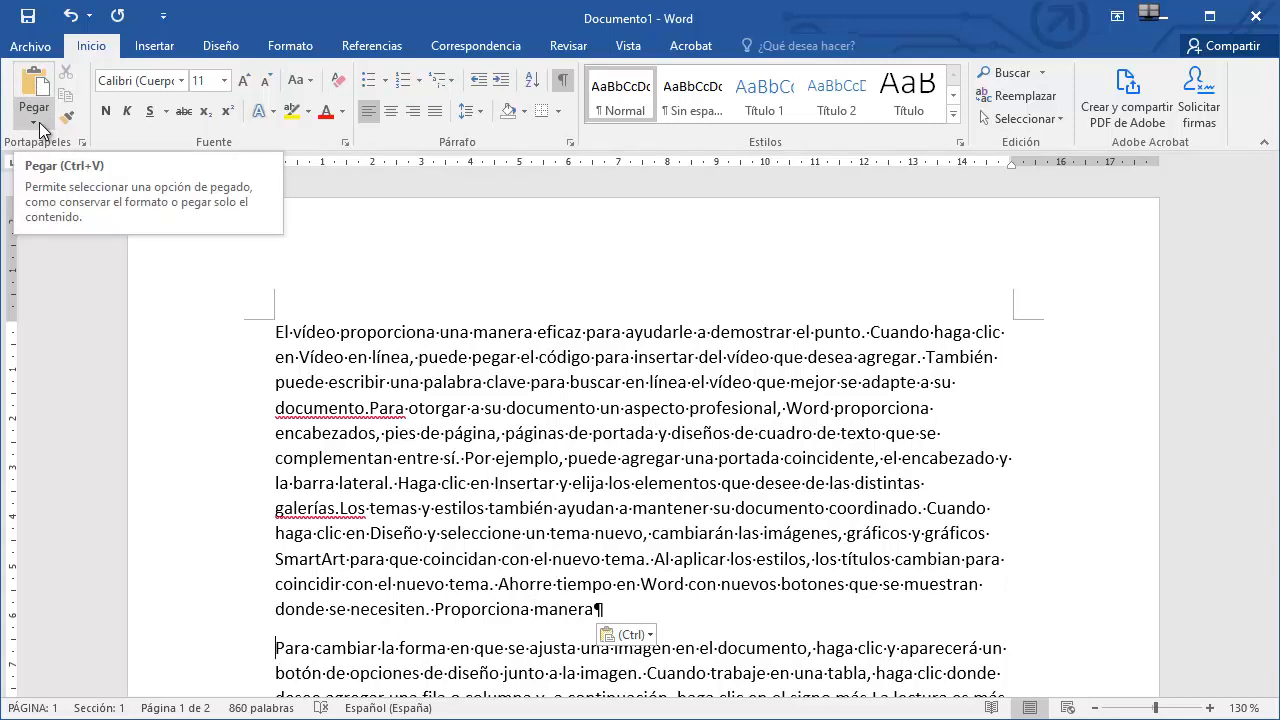
left_click(39, 122)
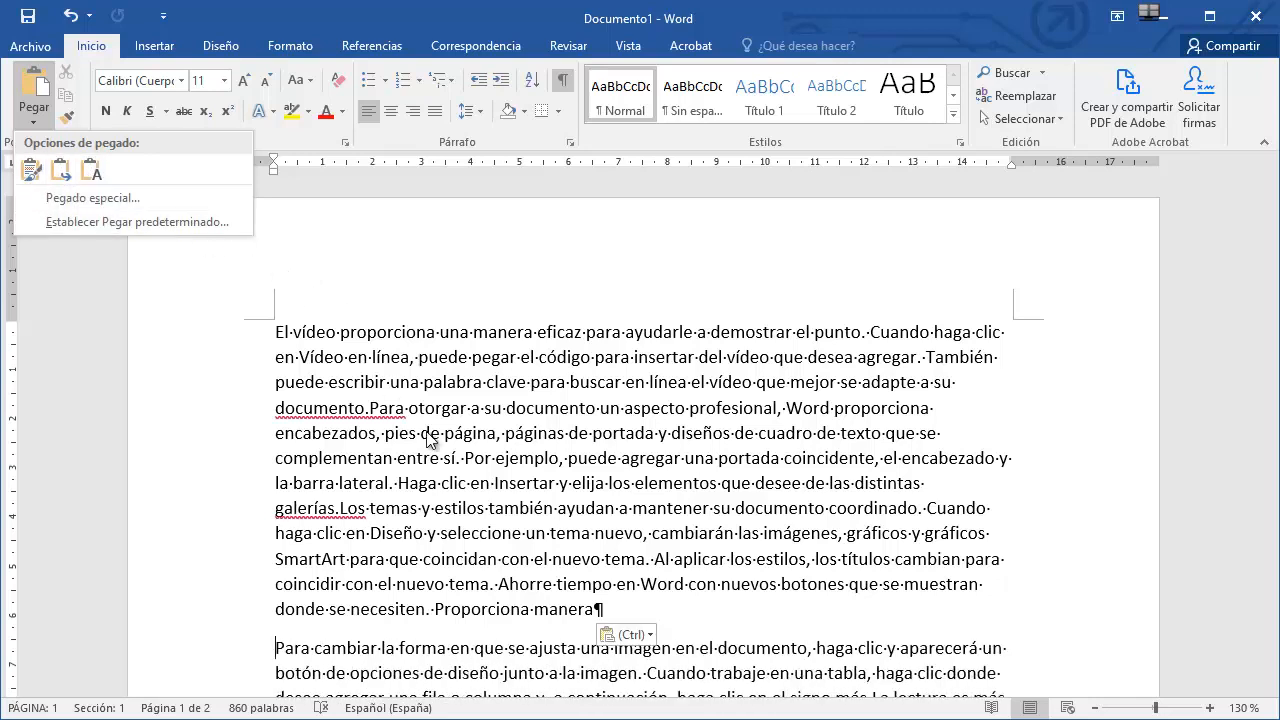
Copy the word 'eficaz' and paste it at the end of the first paragraph, keeping the source formatting.
double_click(566, 336)
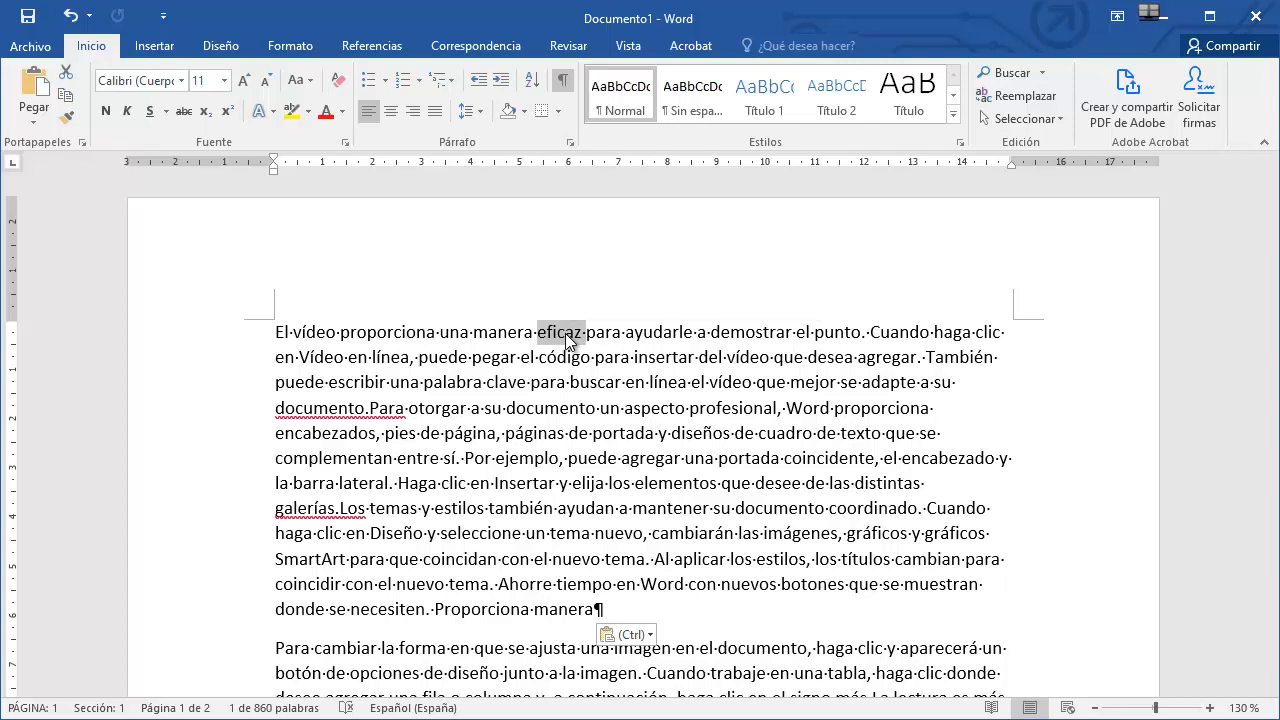
key("ctrl+c")
left_click(629, 611)
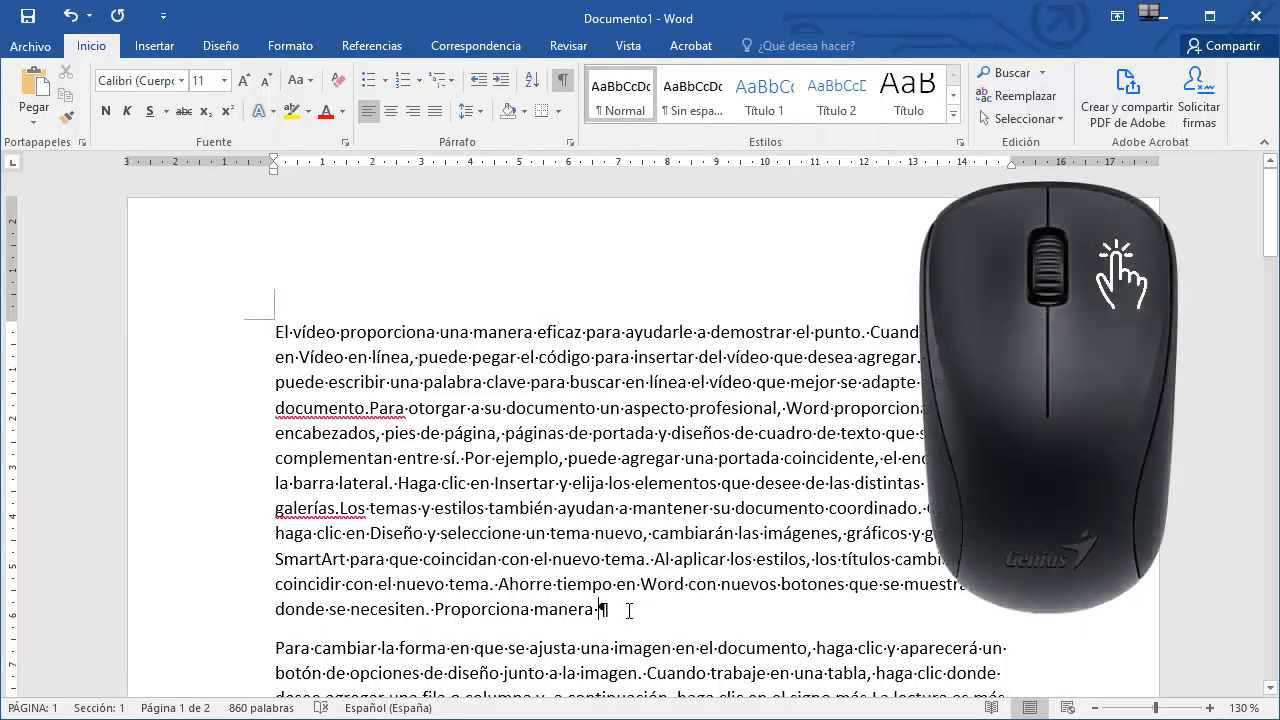
right_click(628, 610)
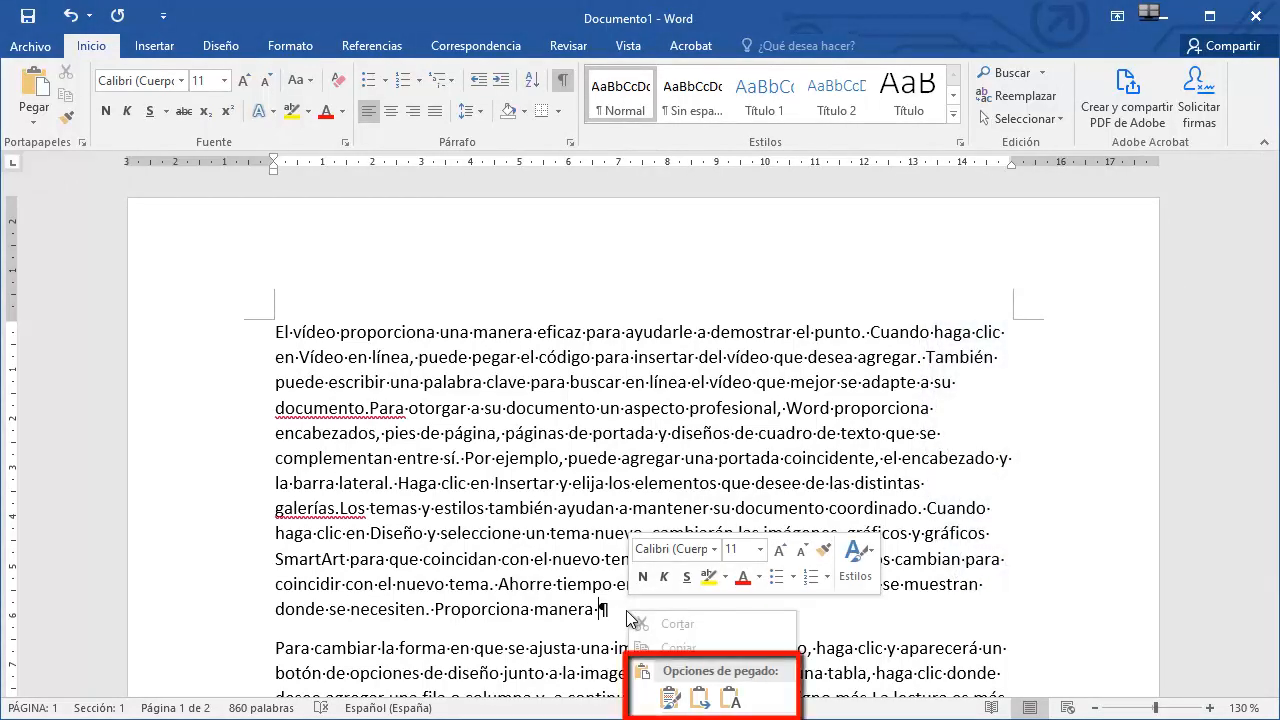
left_click(669, 699)
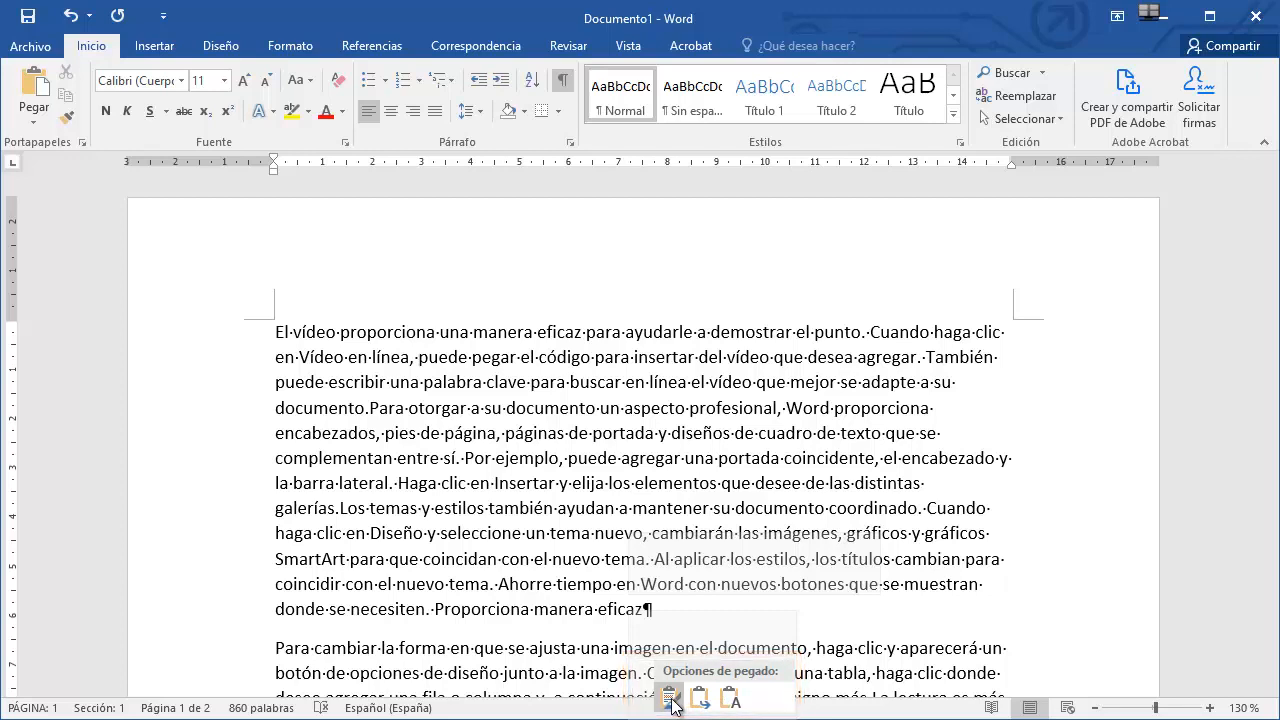
left_click(670, 700)
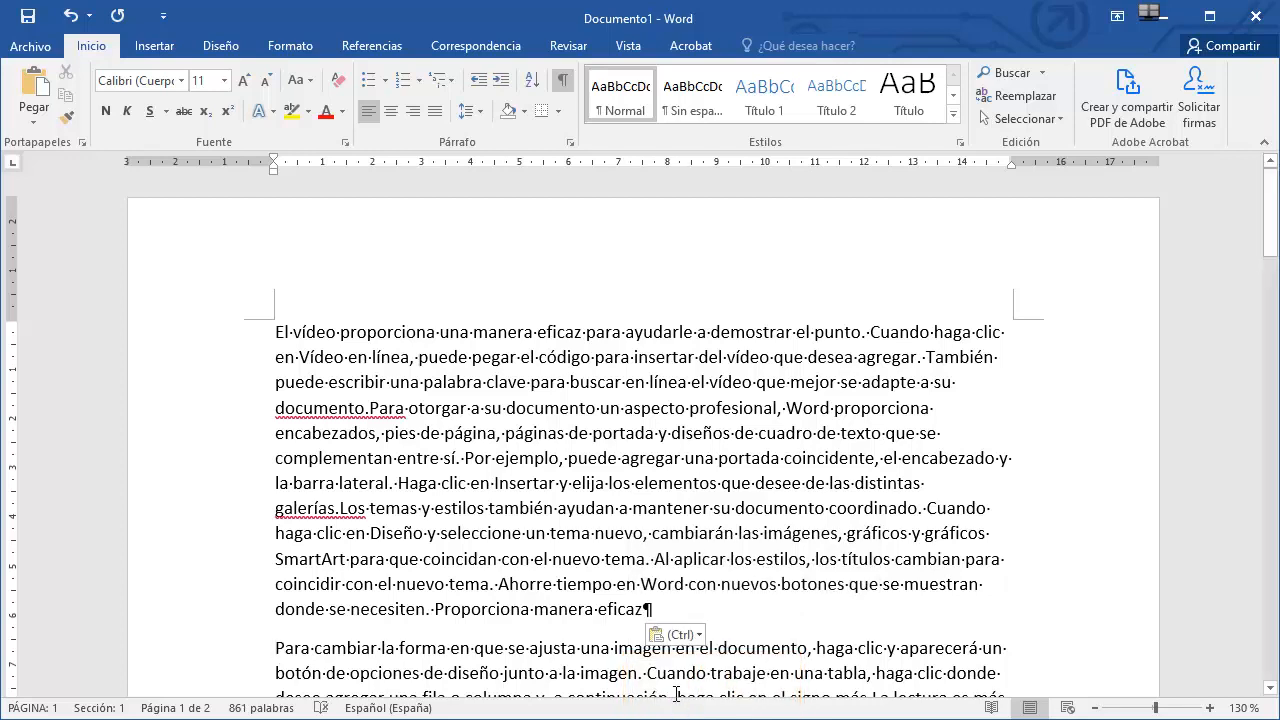
Copy the word 'ayudarle' and paste it before 'Word proporciona' in the first paragraph.
double_click(677, 333)
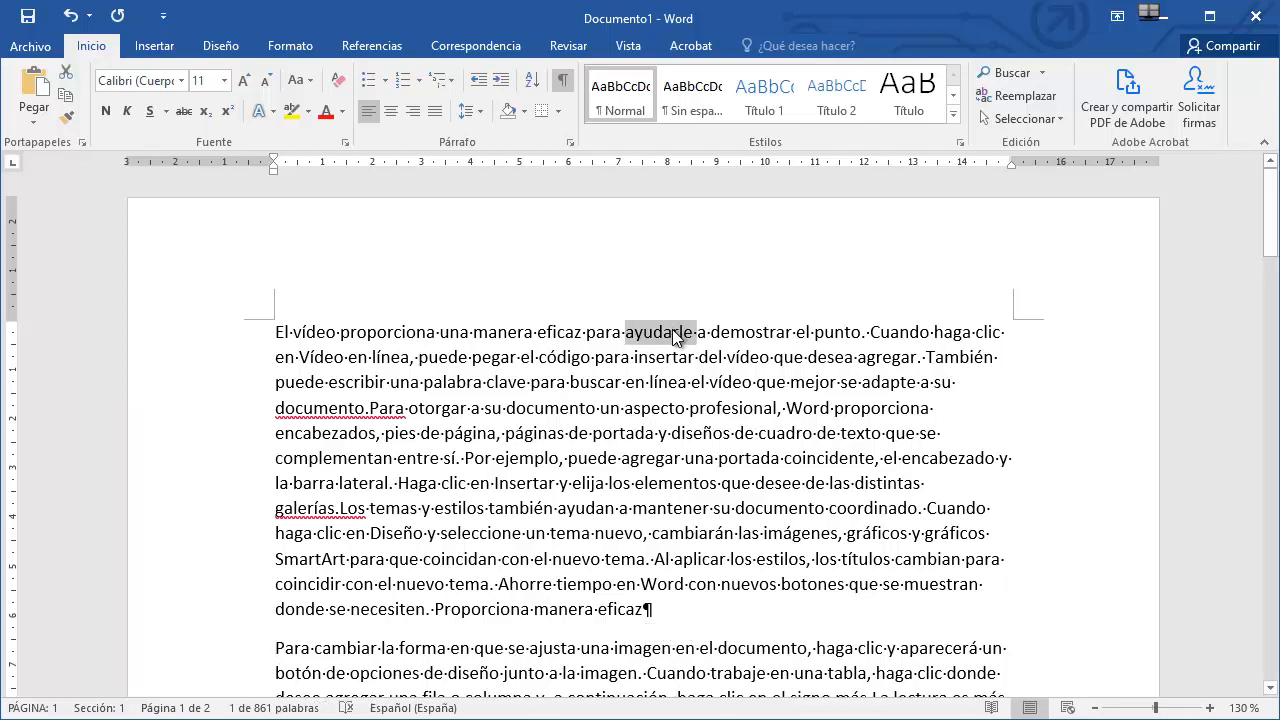
left_click(789, 408)
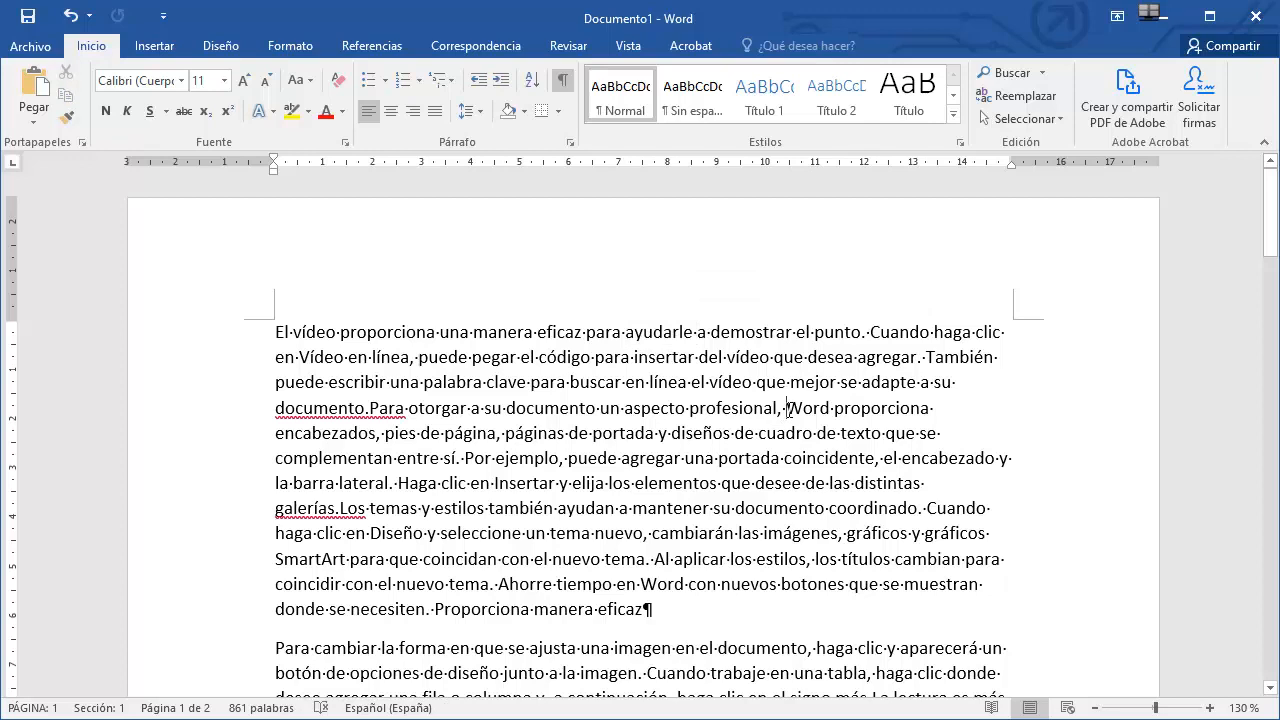
key("ctrl+v")
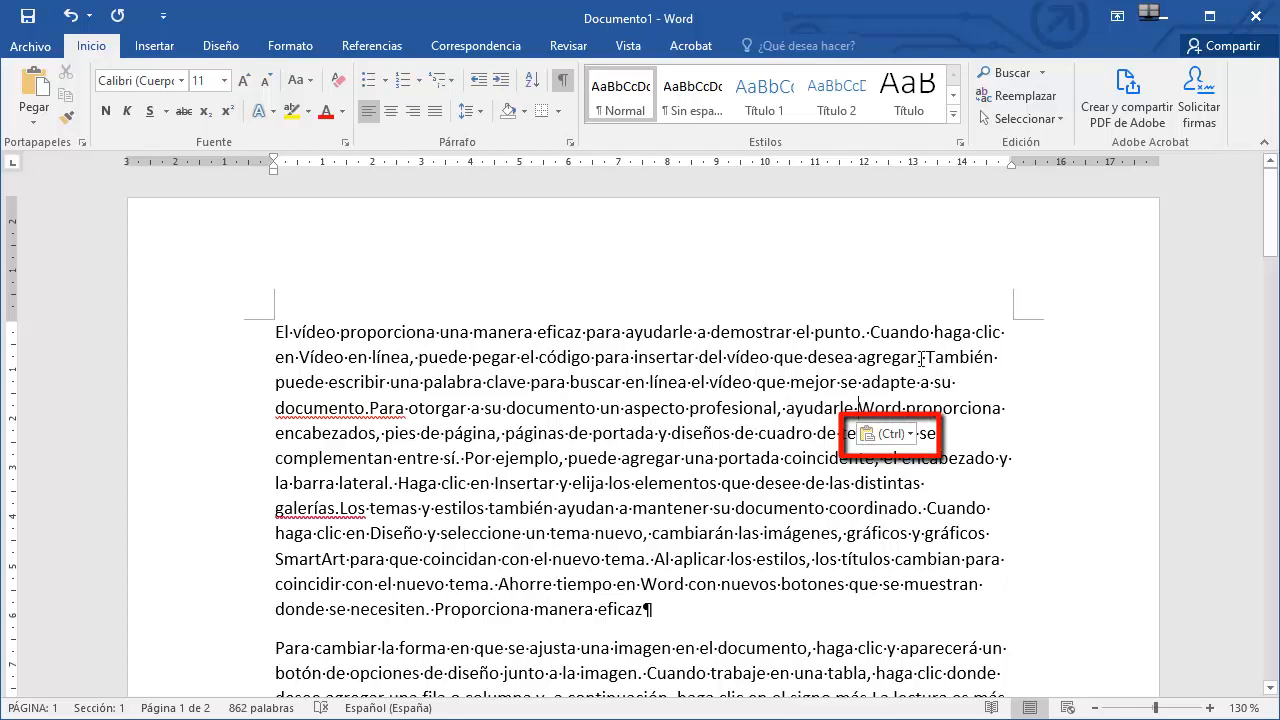
Turn off showing the Paste Options button when pasting content, through the default paste settings in Word options.
left_click(913, 437)
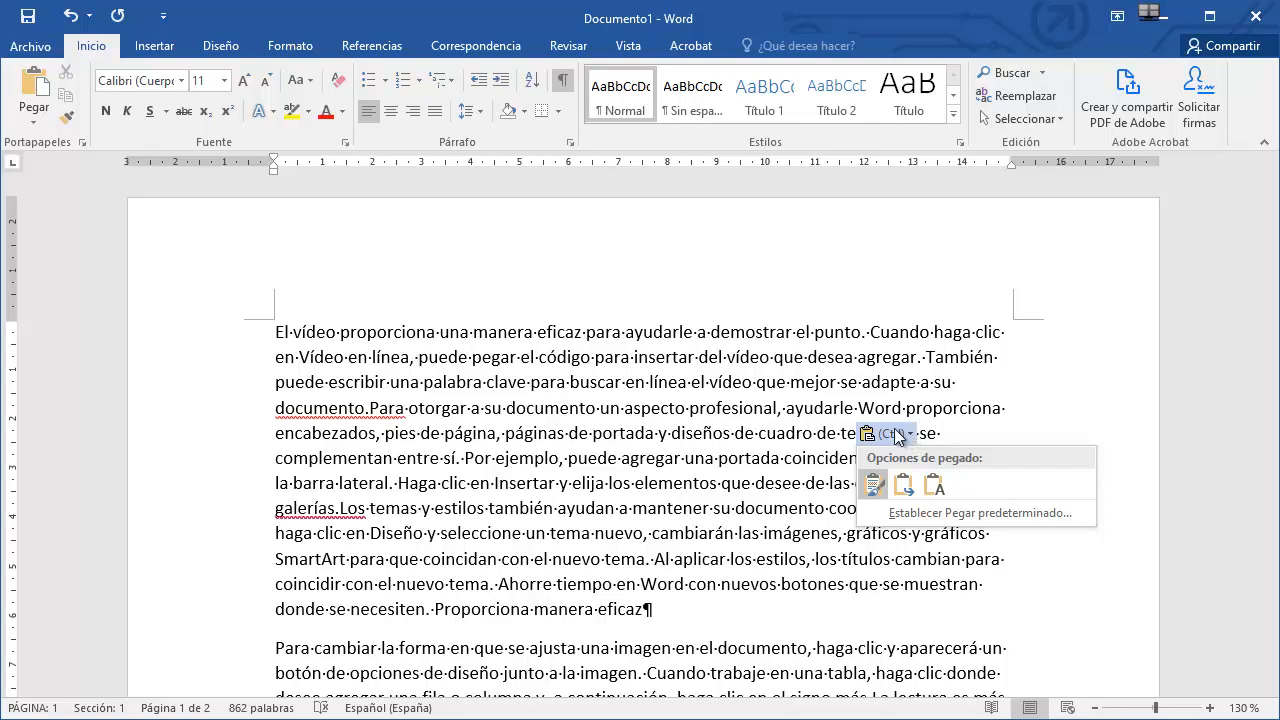
key("Escape")
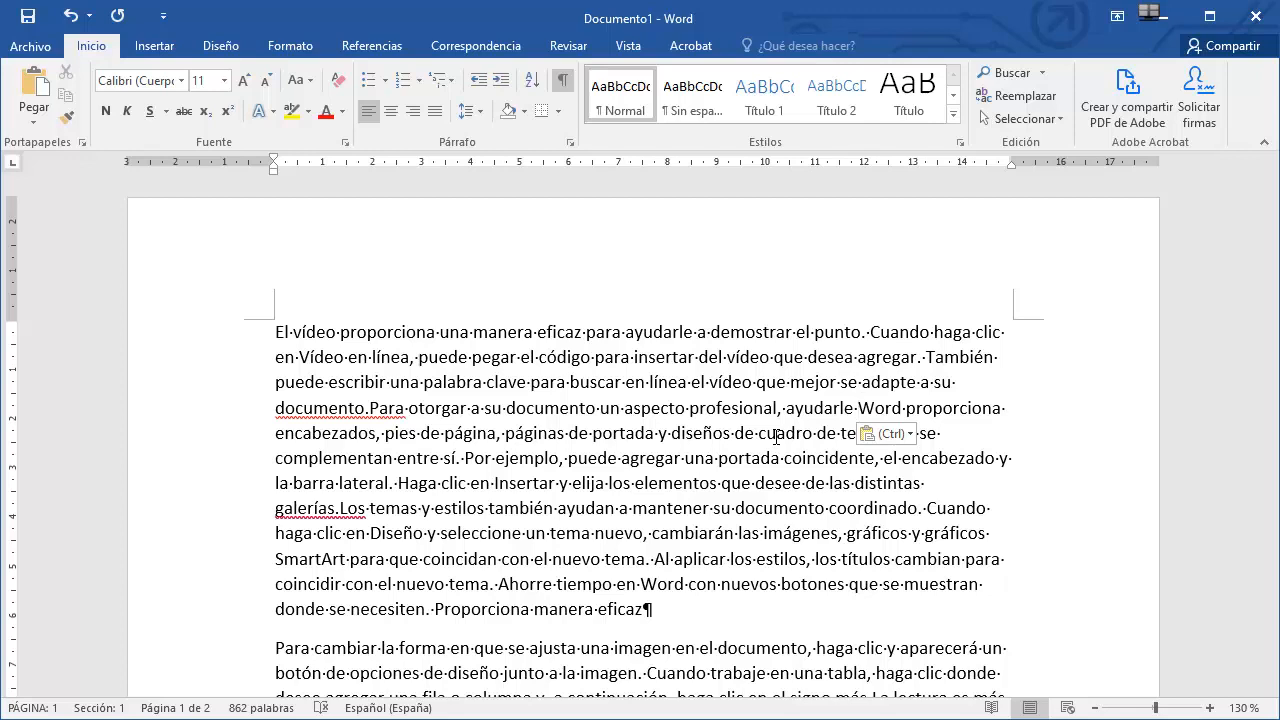
left_click(908, 437)
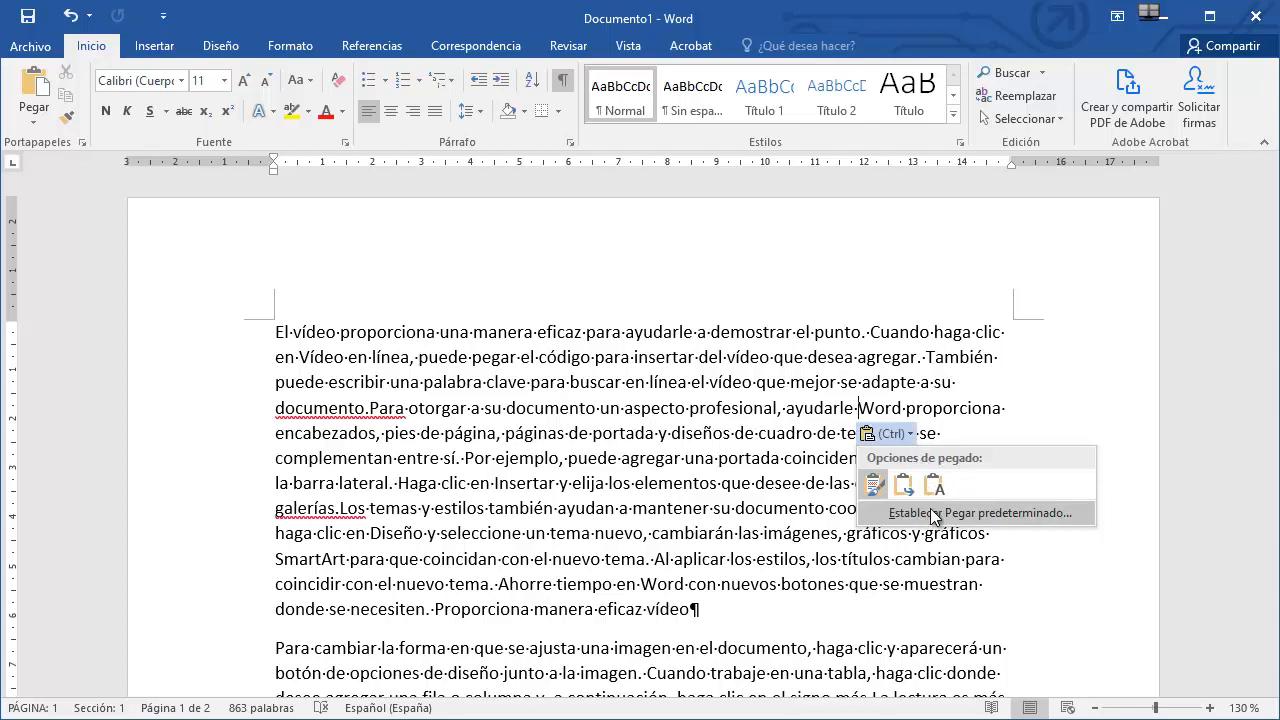
left_click(932, 513)
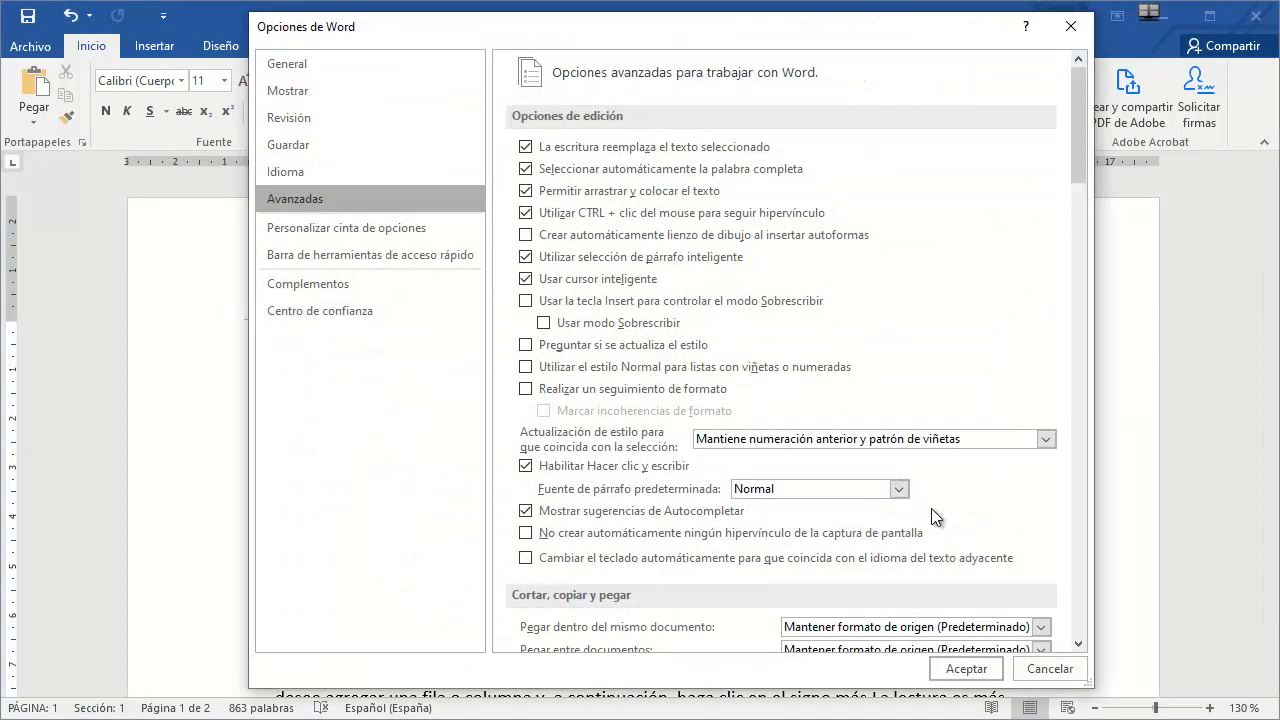
scroll(852, 392, "down", 3)
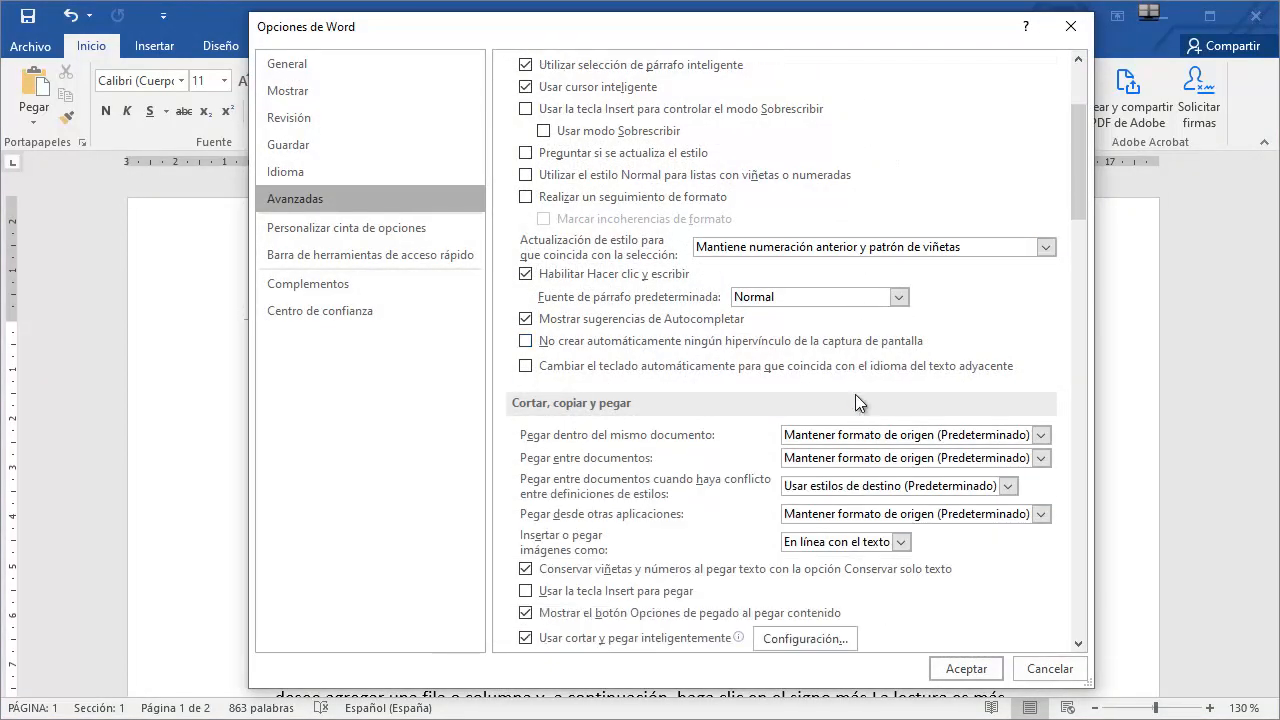
scroll(856, 395, "down", 2)
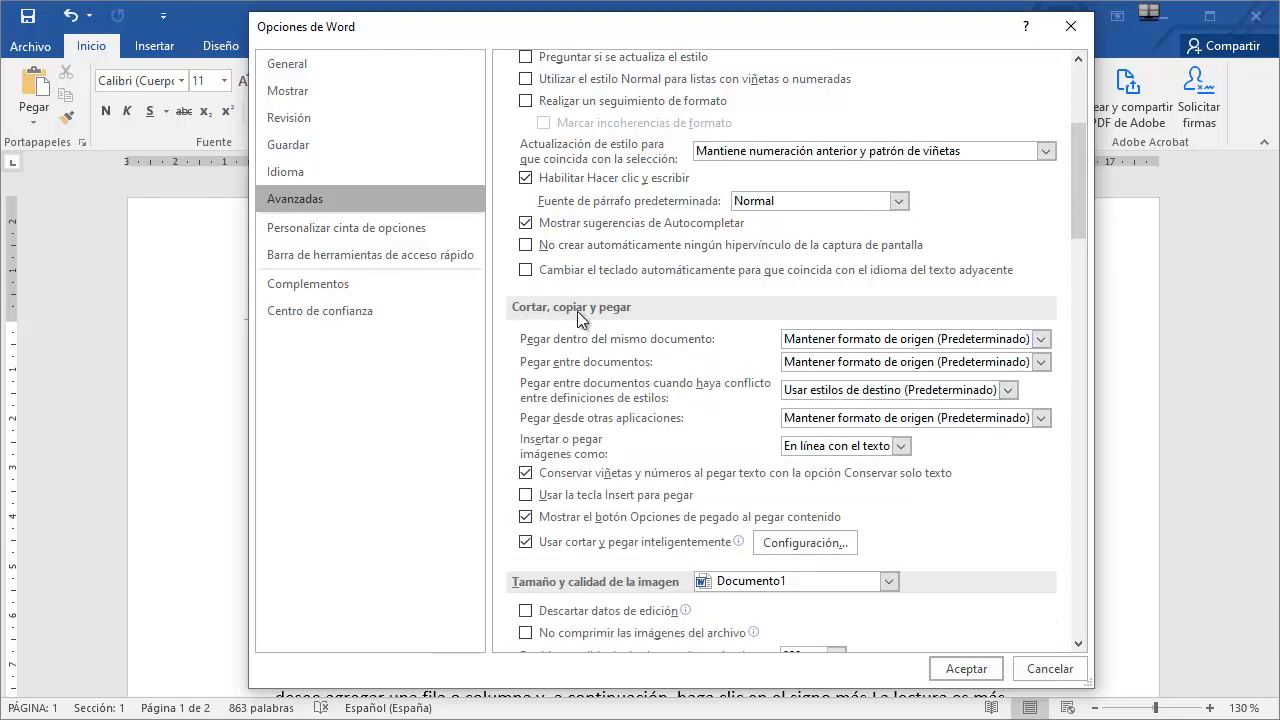
left_click(526, 519)
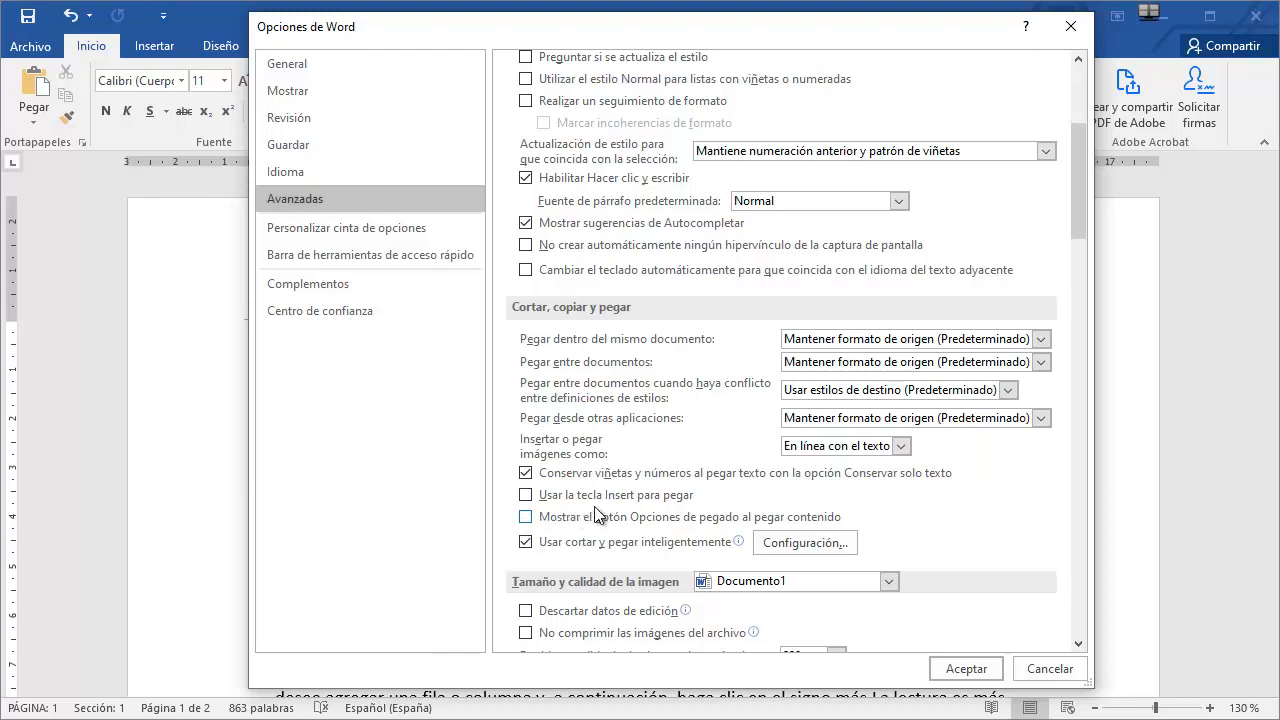
left_click(966, 669)
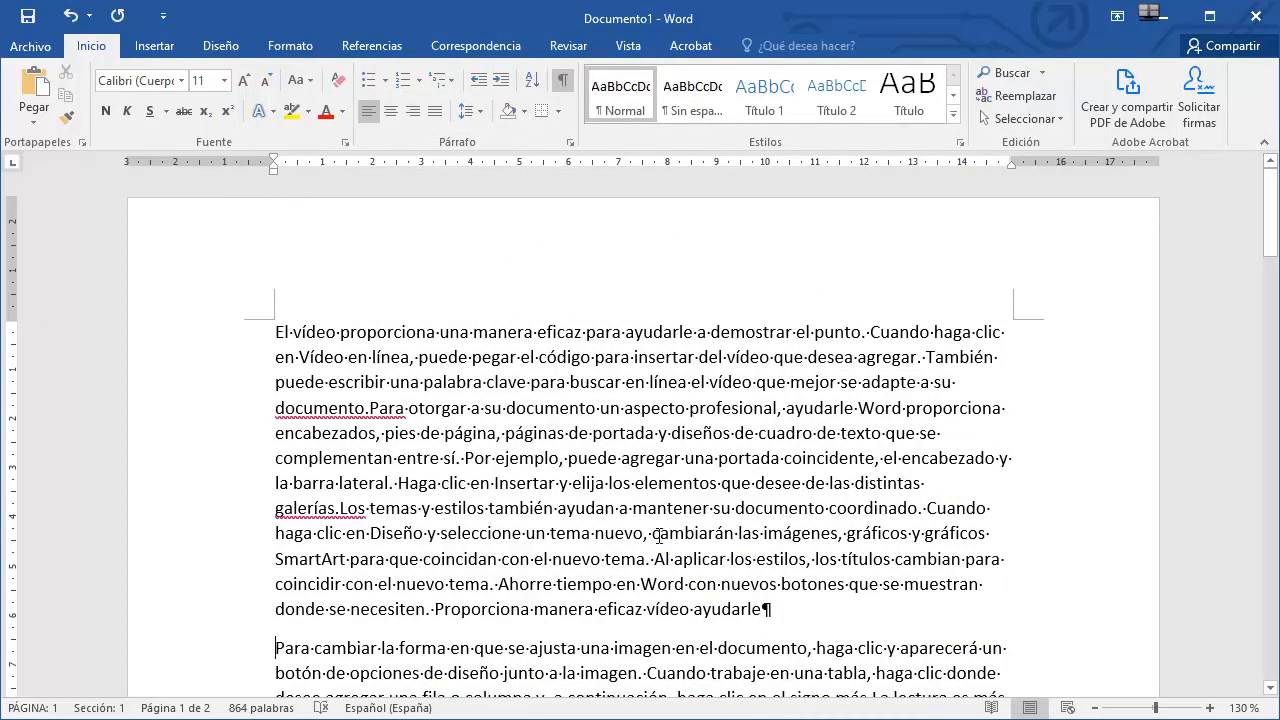
Cut the phrase 'Proporciona manera eficaz vídeo ayudarle' from the end of the first paragraph.
left_click_drag(435, 610, 755, 622)
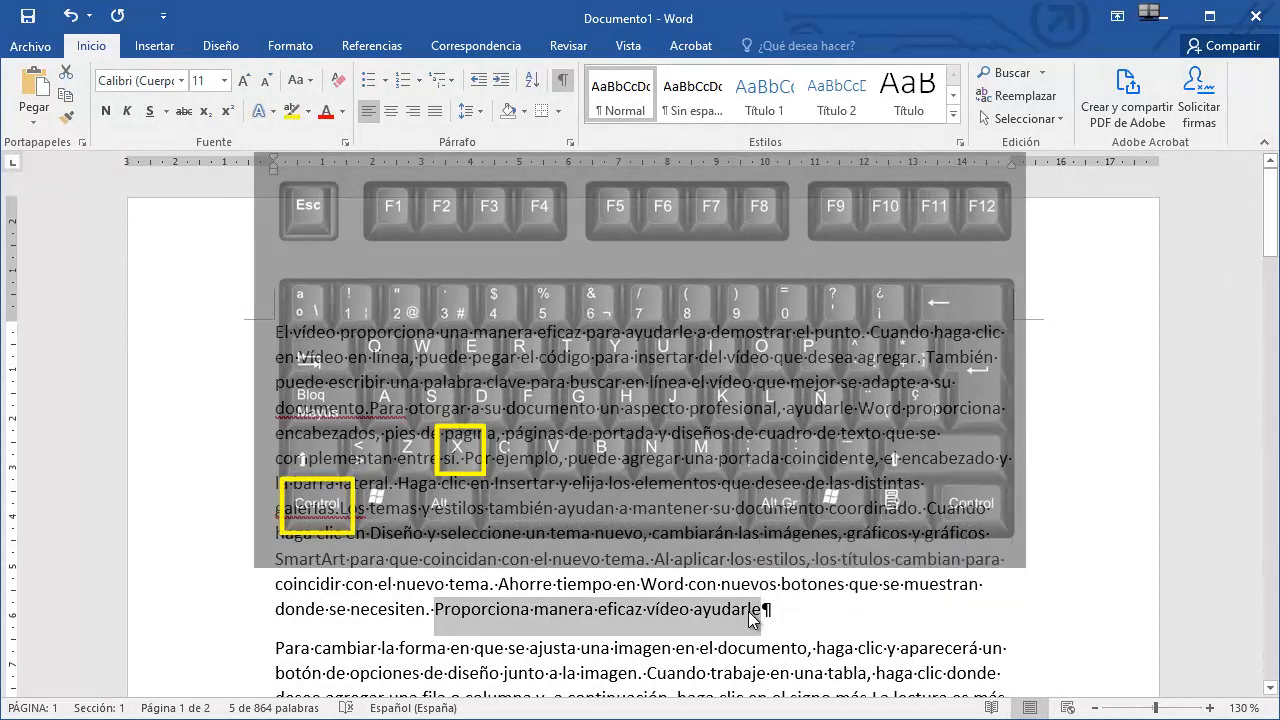
key("ctrl+x")
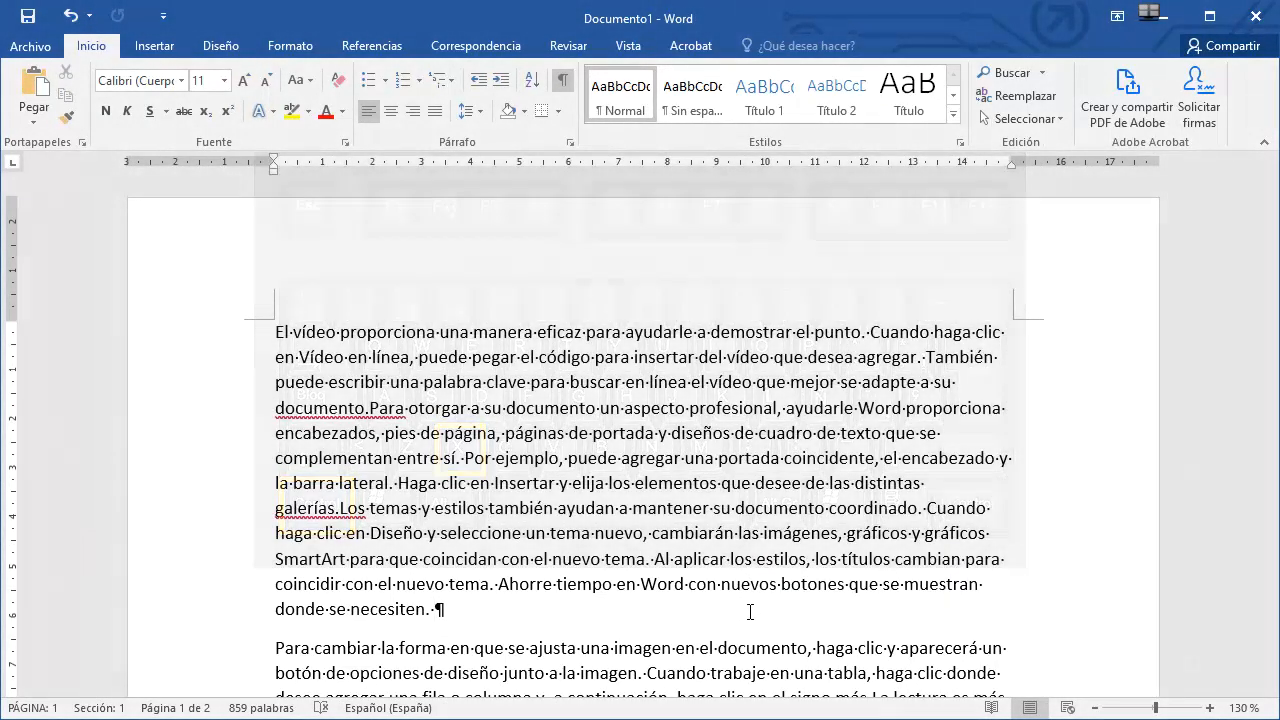
Select 'Ahorre tiempo' in the last sentence and drag it to the very beginning of the document.
left_click(500, 586)
left_click_drag(500, 586, 608, 592)
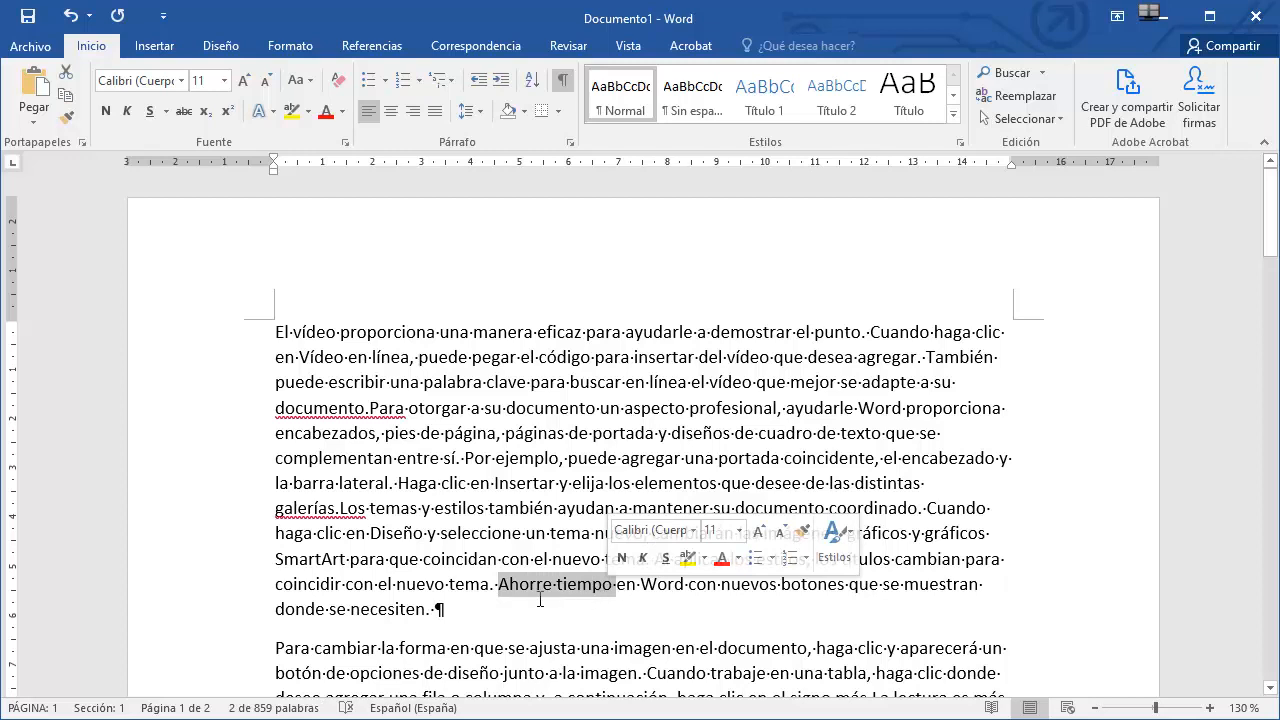
left_click_drag(519, 585, 280, 343)
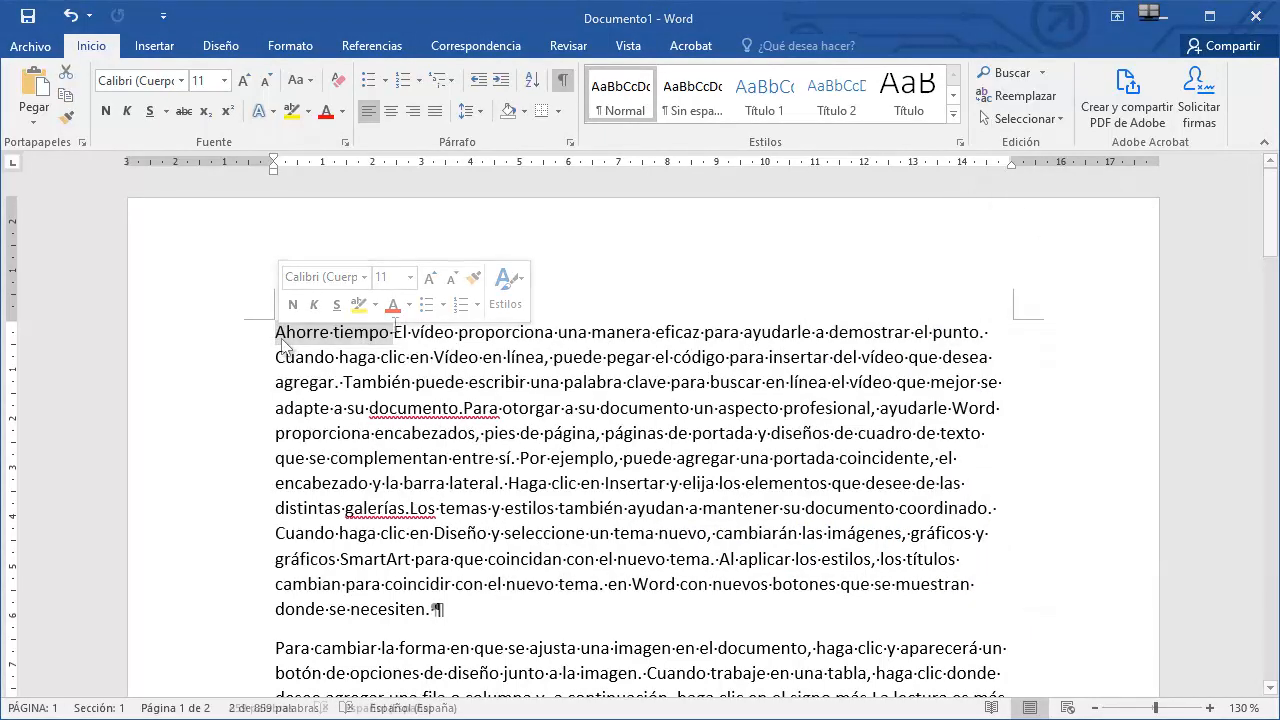
left_click(396, 330)
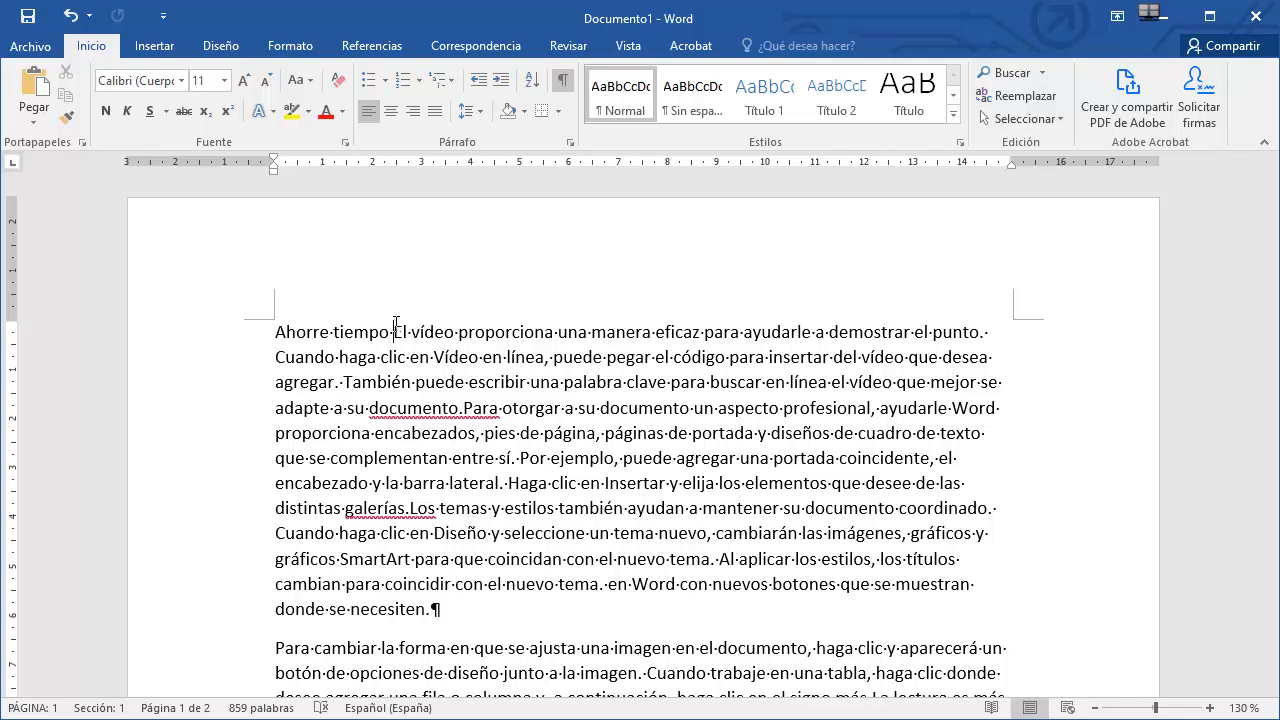
Open the Clipboard pane, paste the stored item 'página' after 'Ahorre tiempo', and close the pane.
left_click(86, 142)
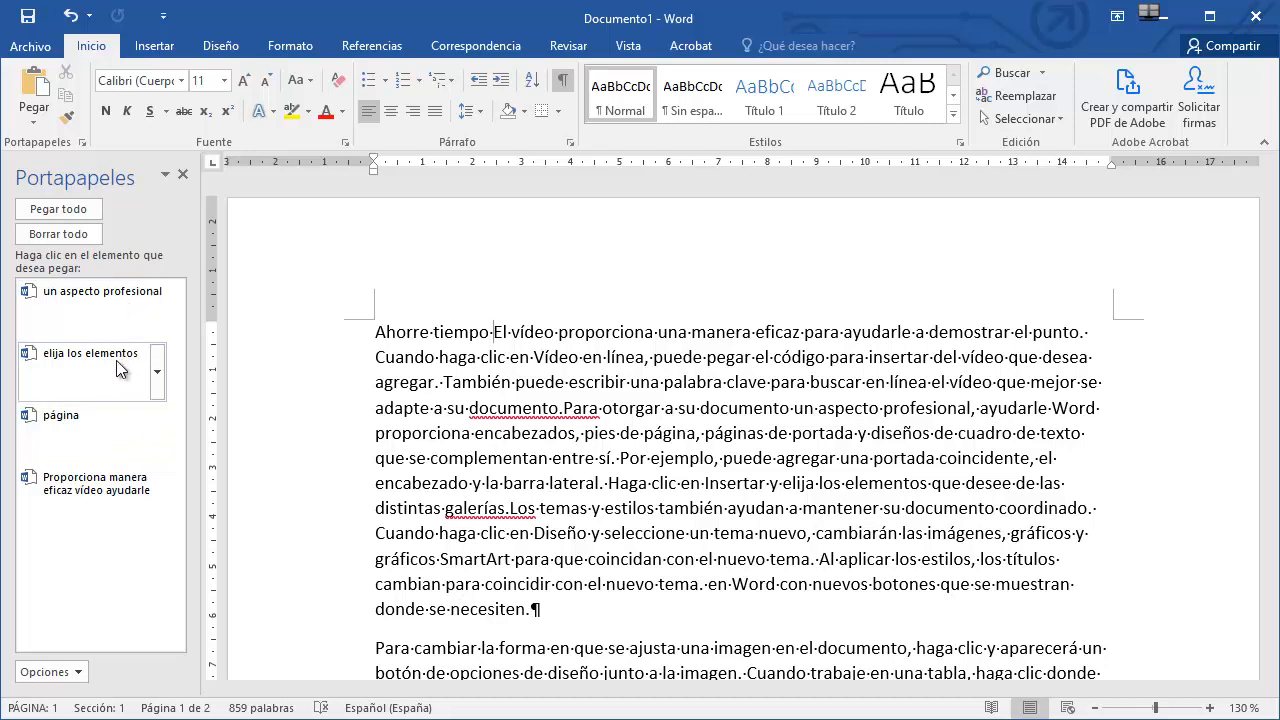
left_click(157, 432)
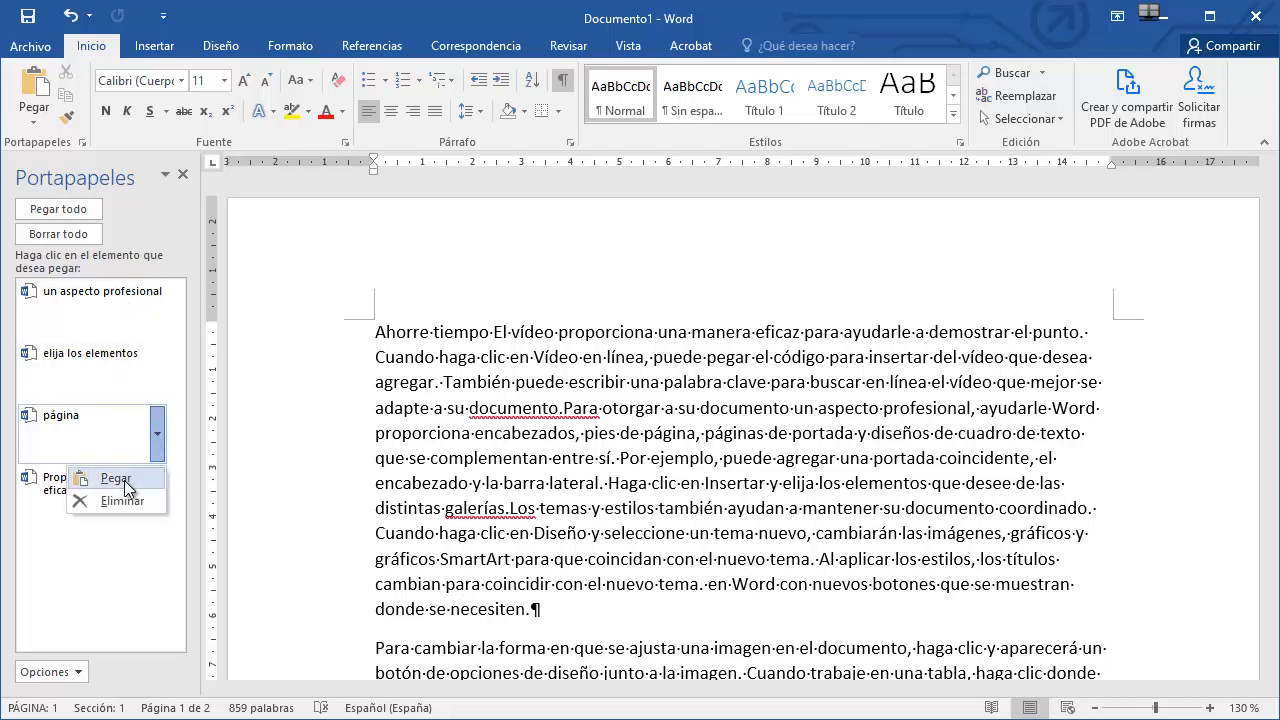
left_click(124, 484)
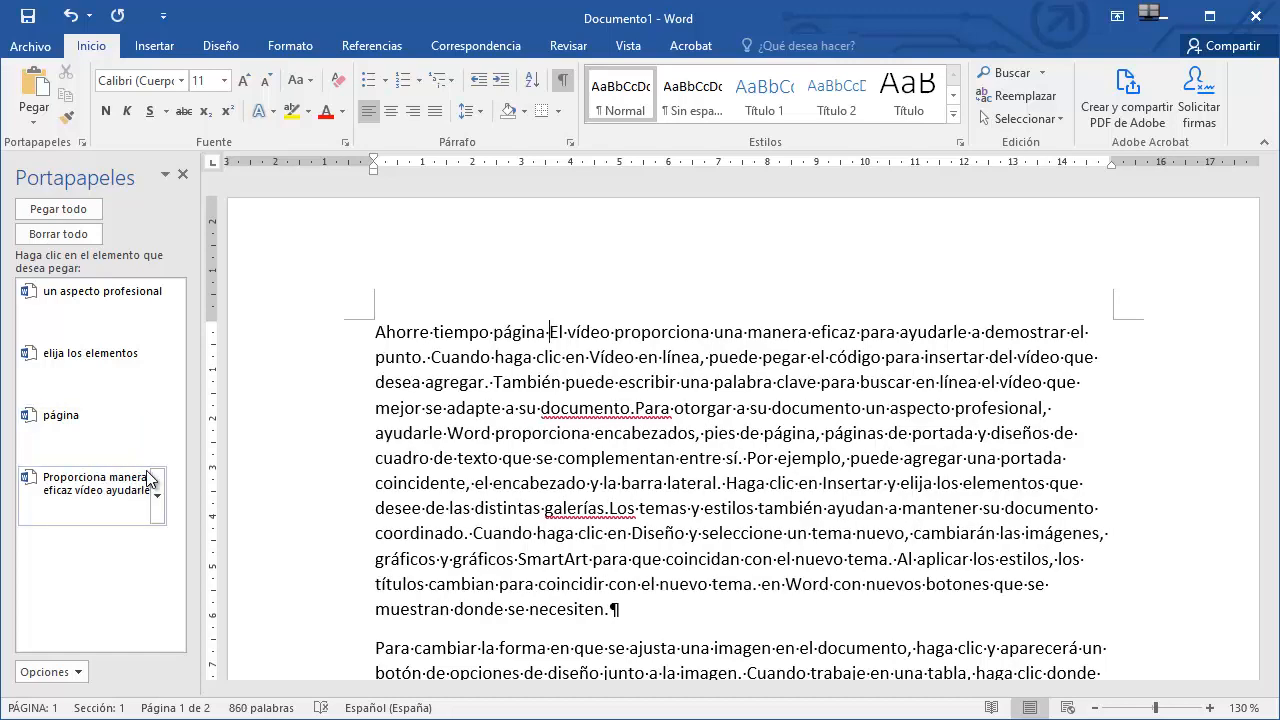
left_click(183, 176)
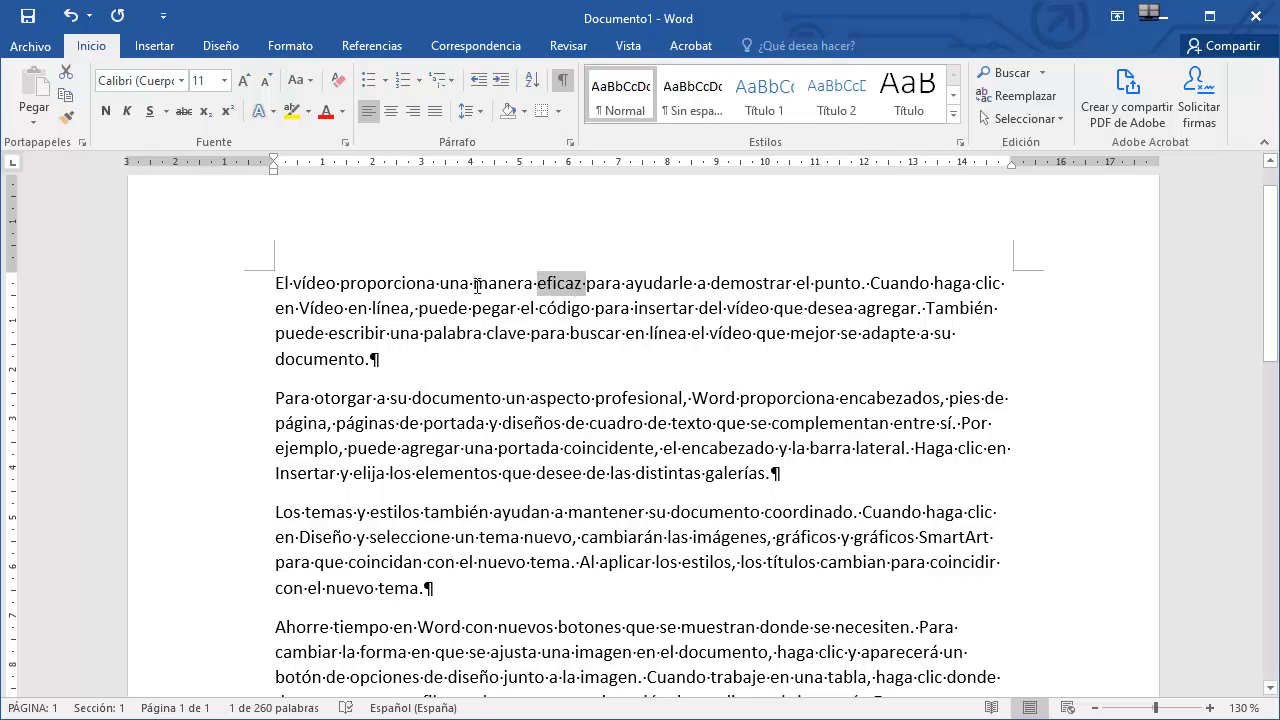
Delete the selected words 'manera eficaz para ayudarle' and then the word 'demostrar' from the first sentence.
left_click_drag(475, 283, 688, 283)
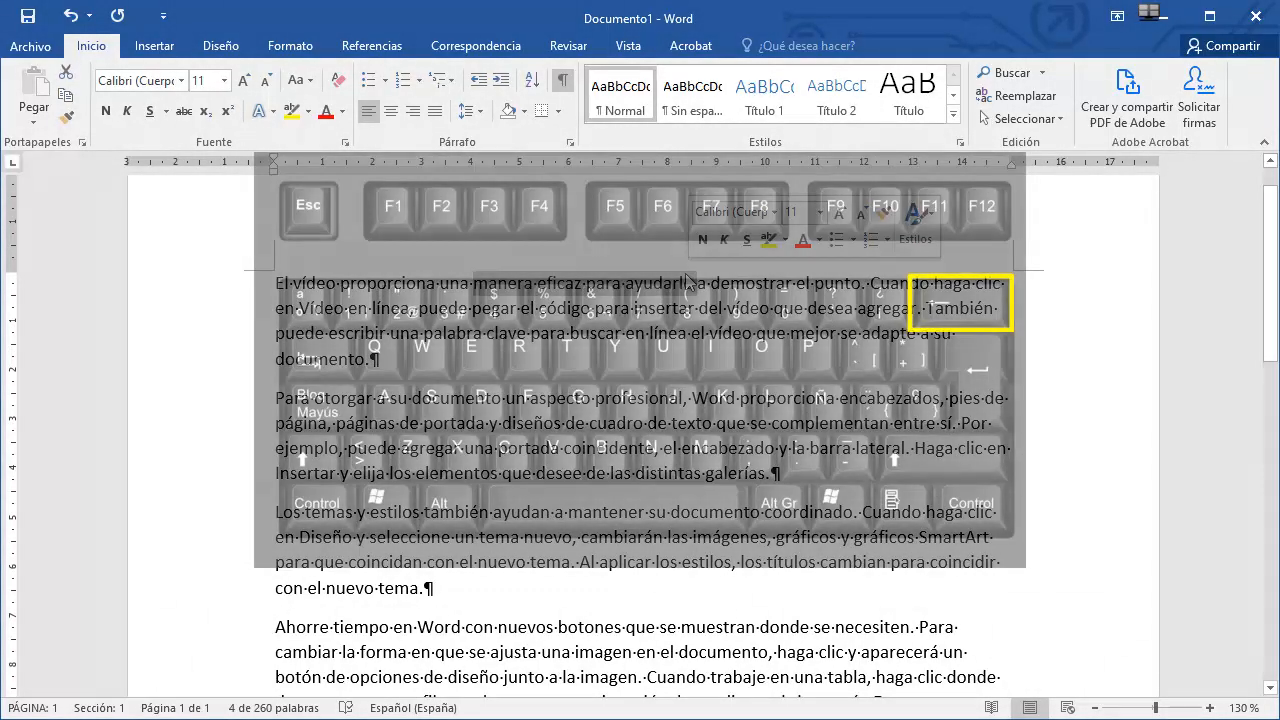
key("BackSpace")
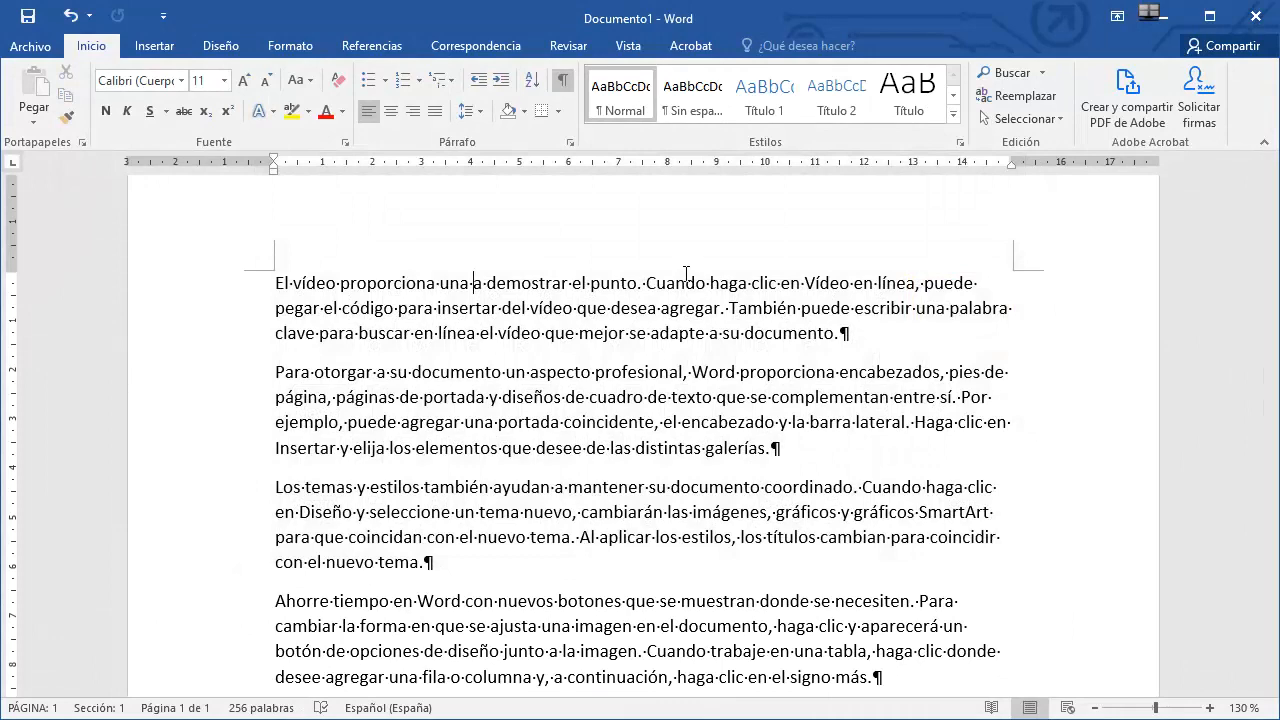
double_click(519, 283)
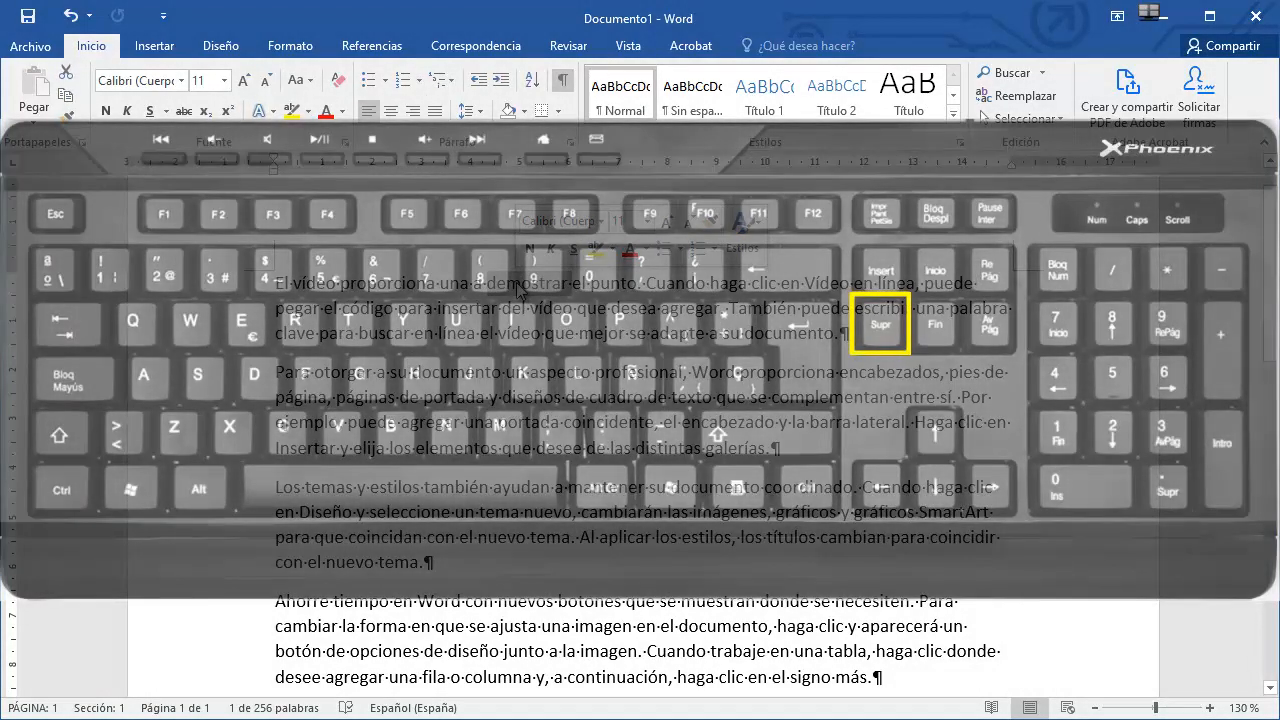
key("Delete")
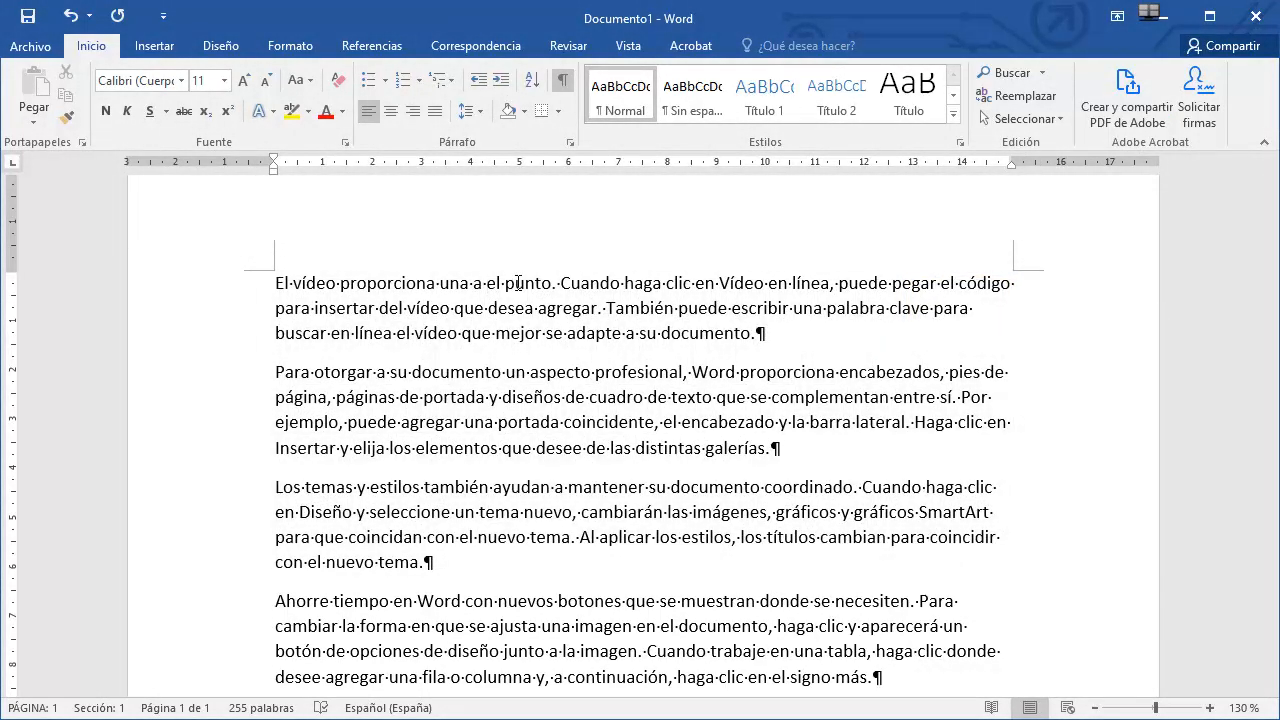
Delete characters one at a time before and after the cursor following 'proporciona' in the first sentence.
key("BackSpace")
key("BackSpace")
key("BackSpace")
key("BackSpace")
key("BackSpace")
key("BackSpace")
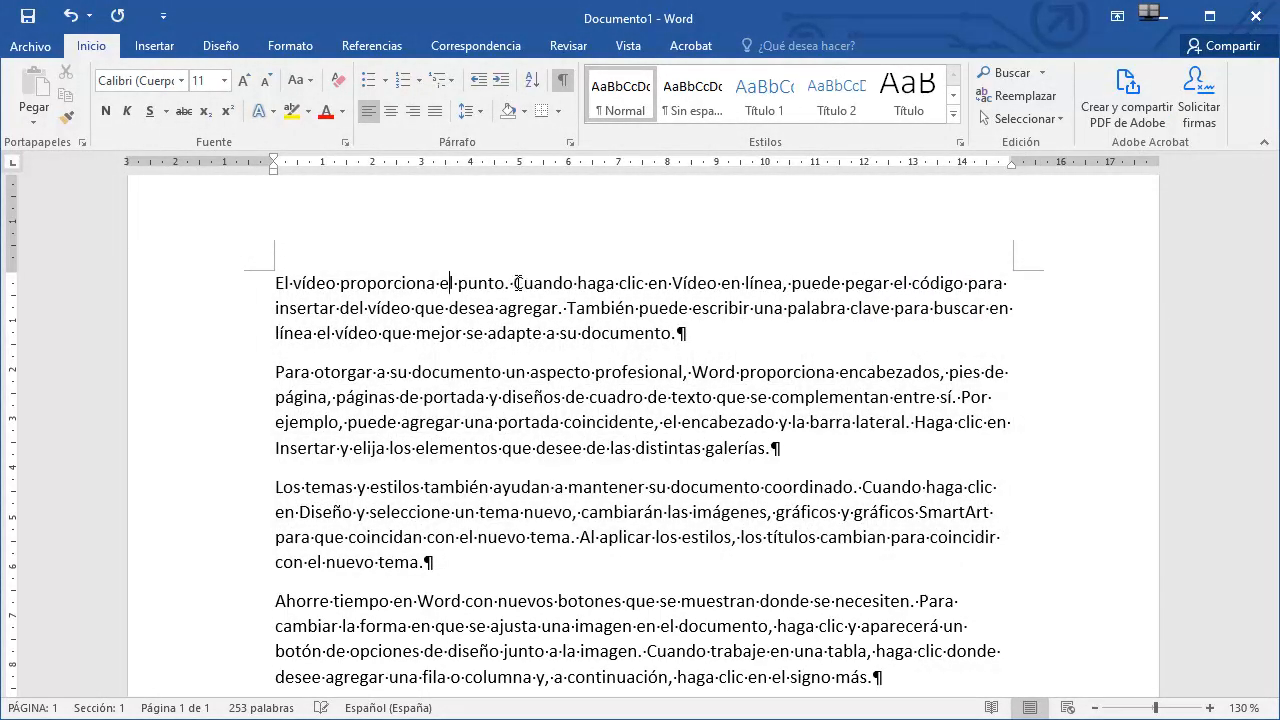
key("BackSpace")
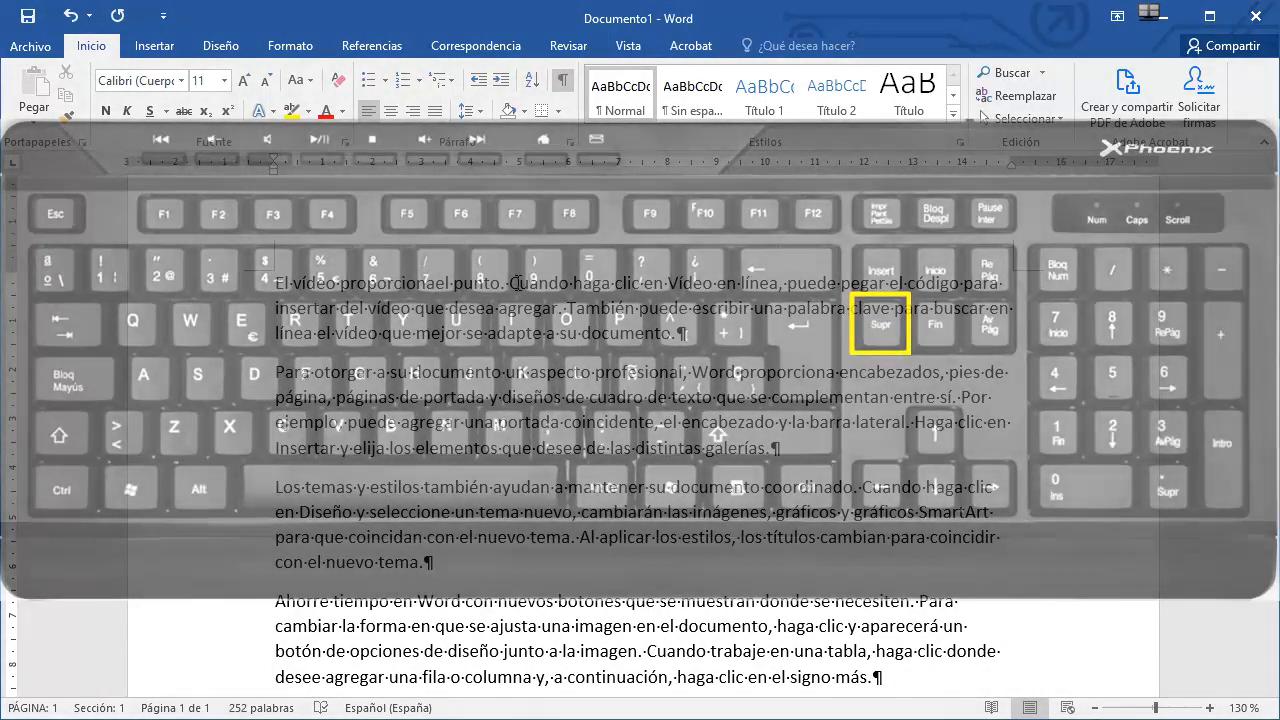
key("Delete")
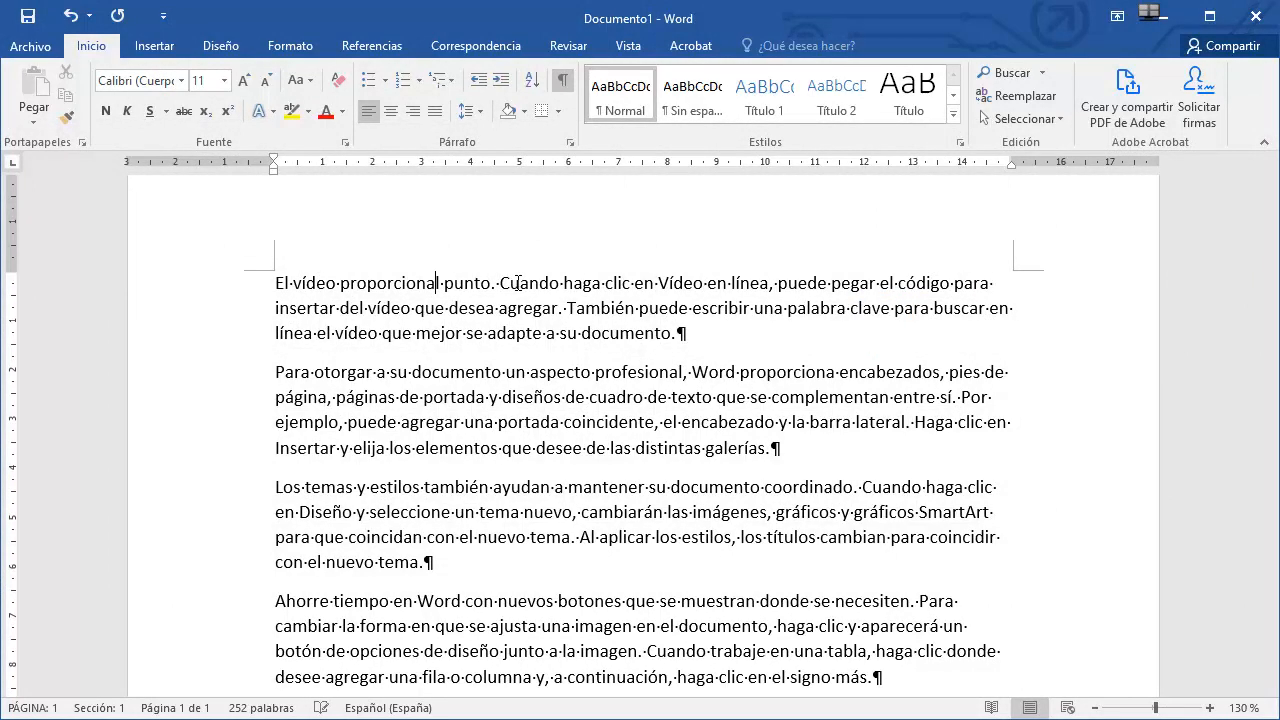
key("Delete")
key("Delete")
key("Delete")
key("Delete")
key("Delete")
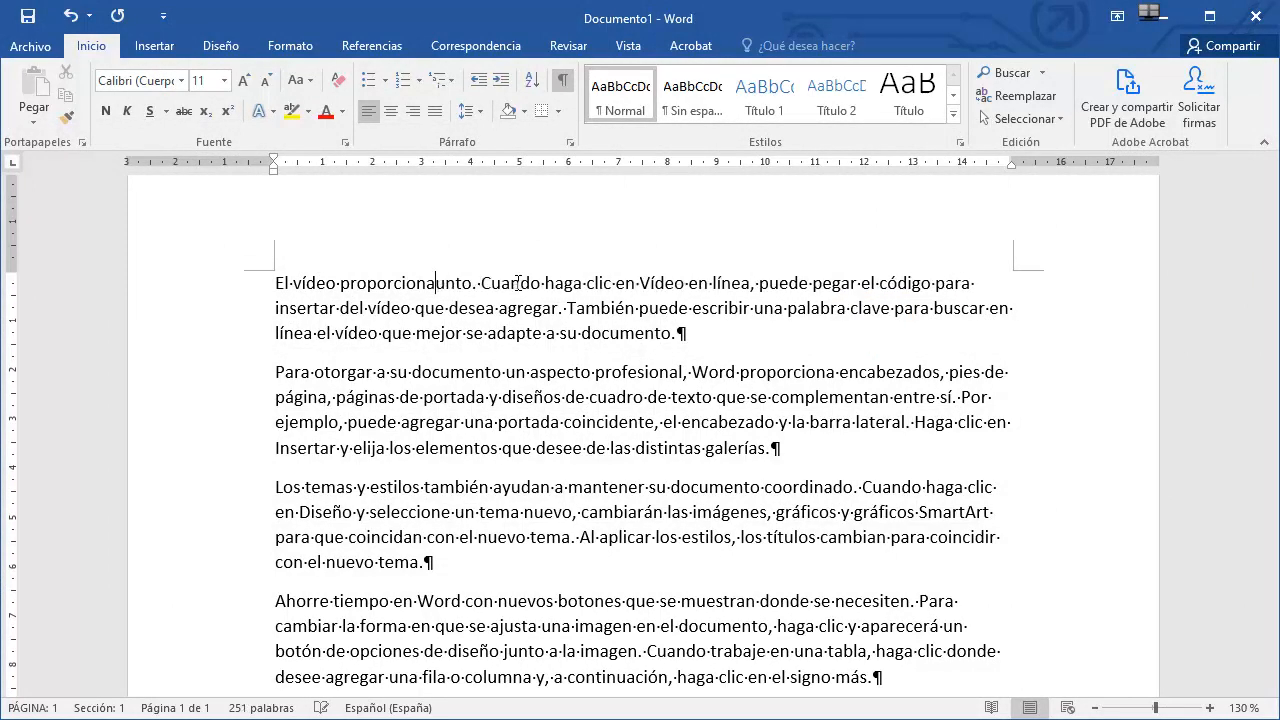
key("Delete")
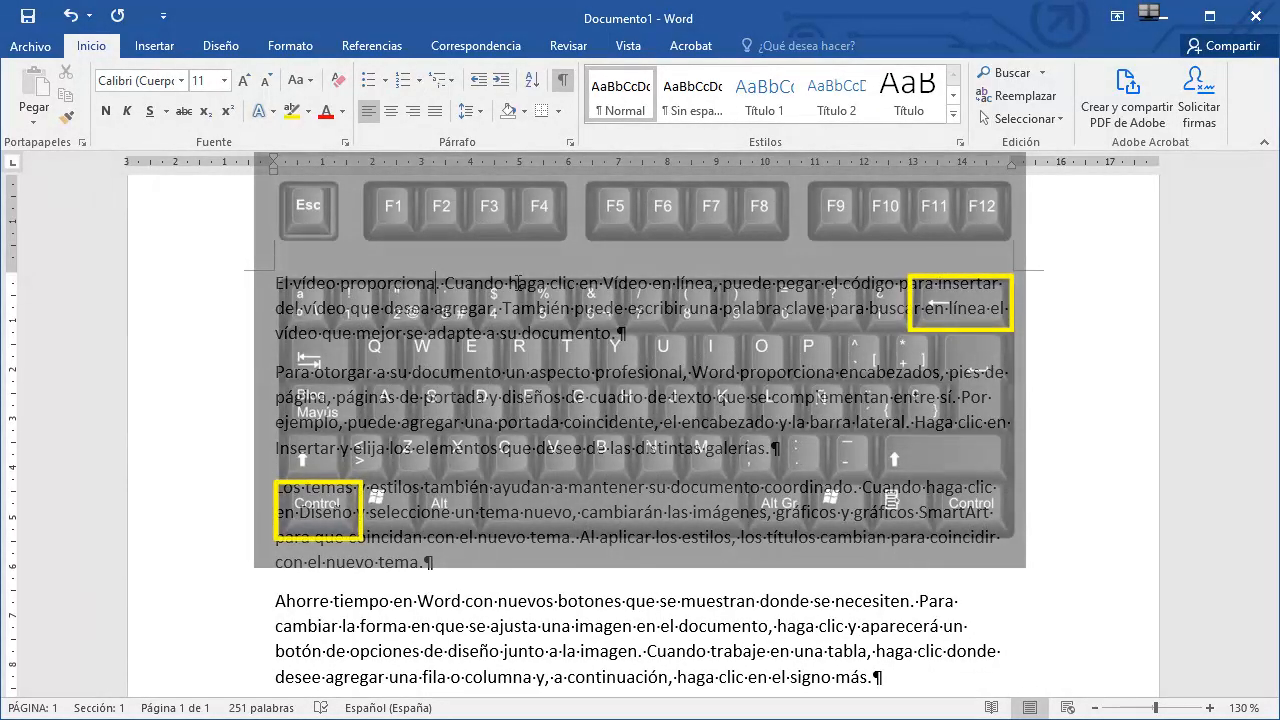
Delete whole words: the word before the cursor and four words after it in the first sentence.
key("ctrl+BackSpace")
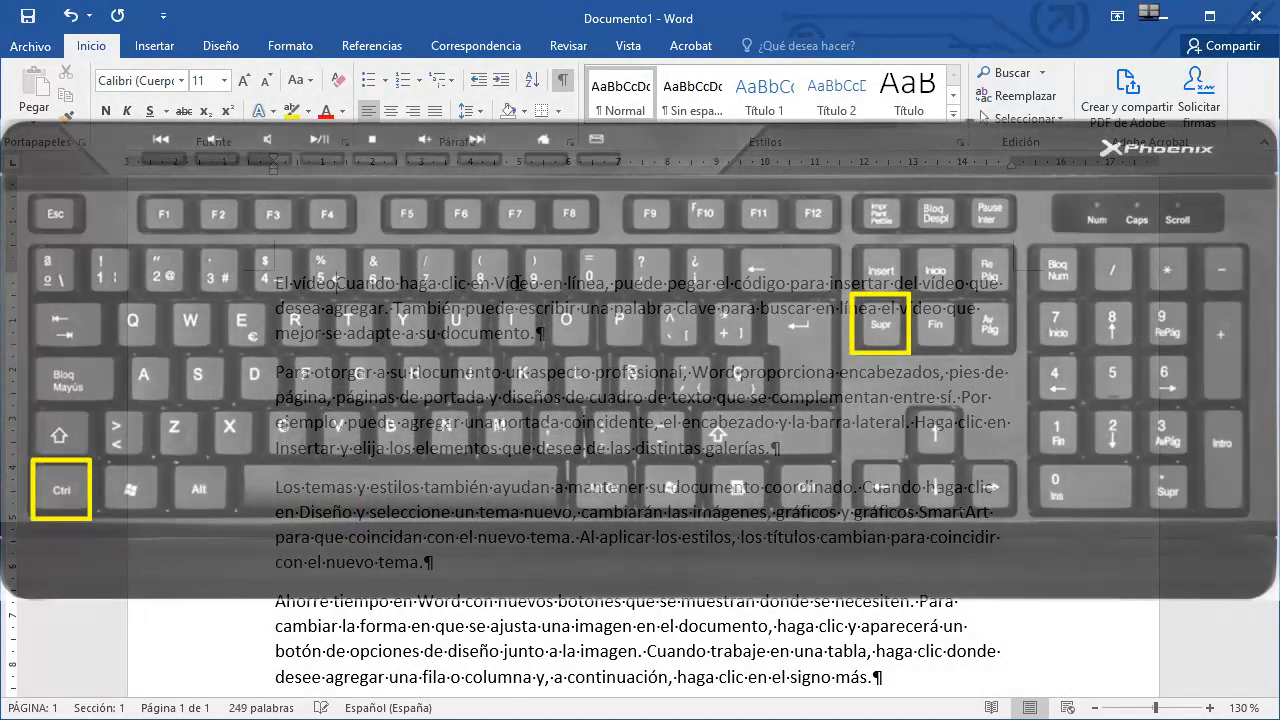
key("ctrl+Delete")
key("ctrl+Delete")
key("ctrl+Delete")
key("ctrl+Delete")
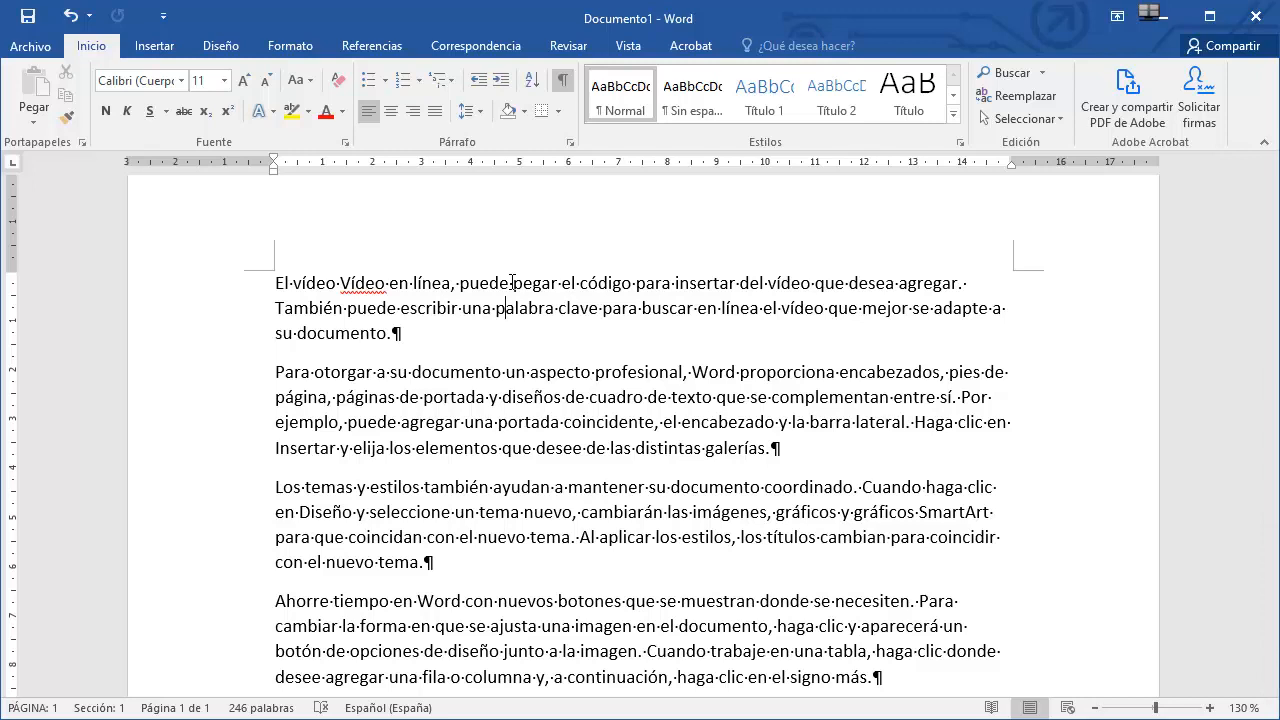
Select and delete the entire first paragraph, undo the deletion, and delete it again.
triple_click(512, 283)
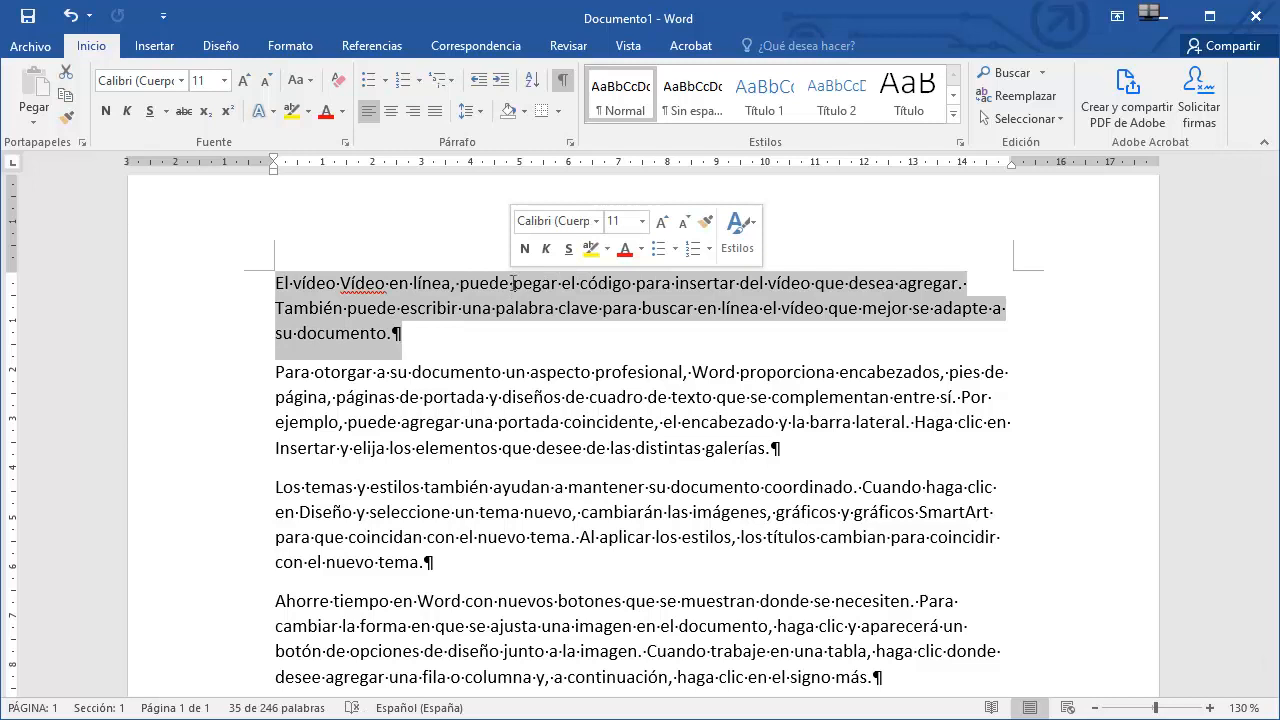
key("Delete")
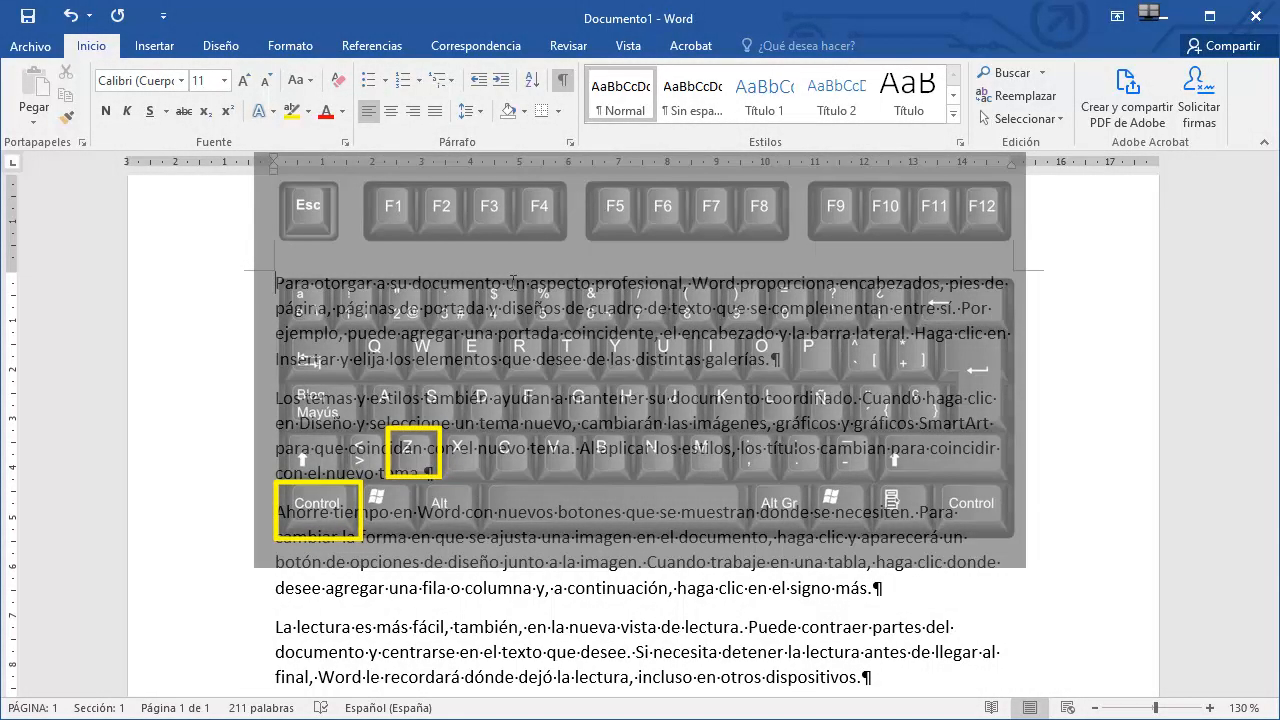
key("ctrl+z")
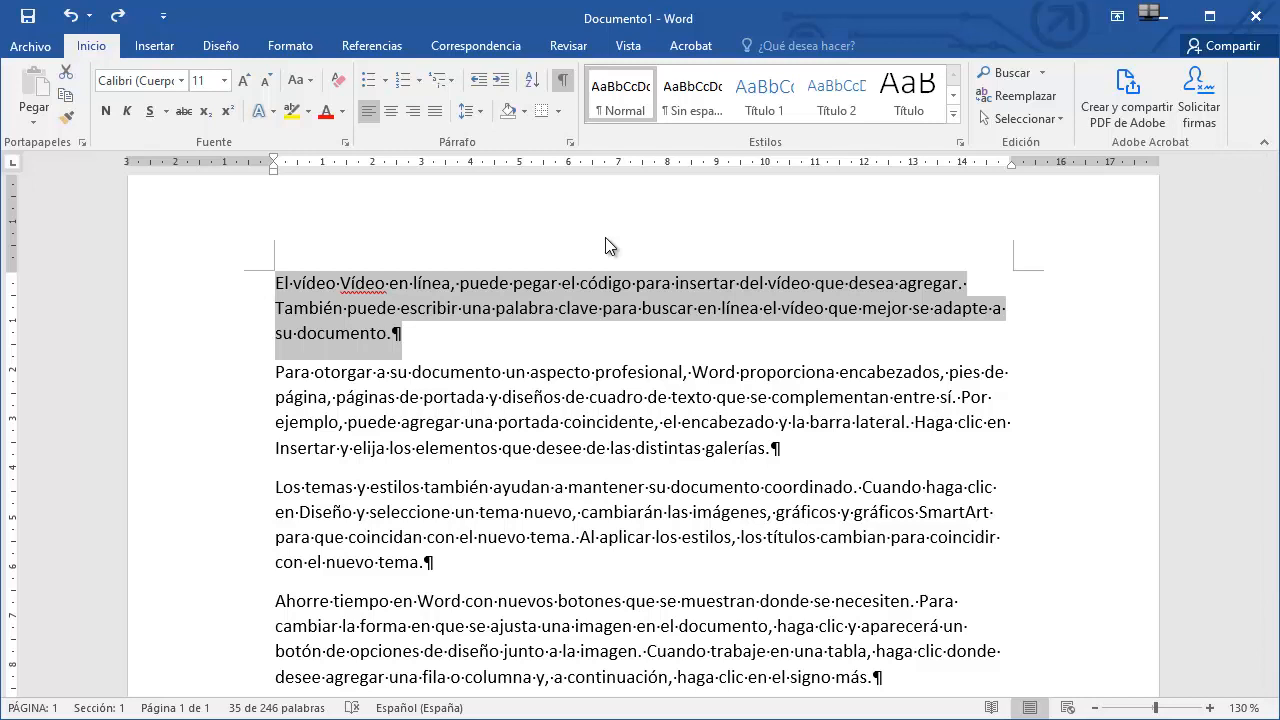
key("Delete")
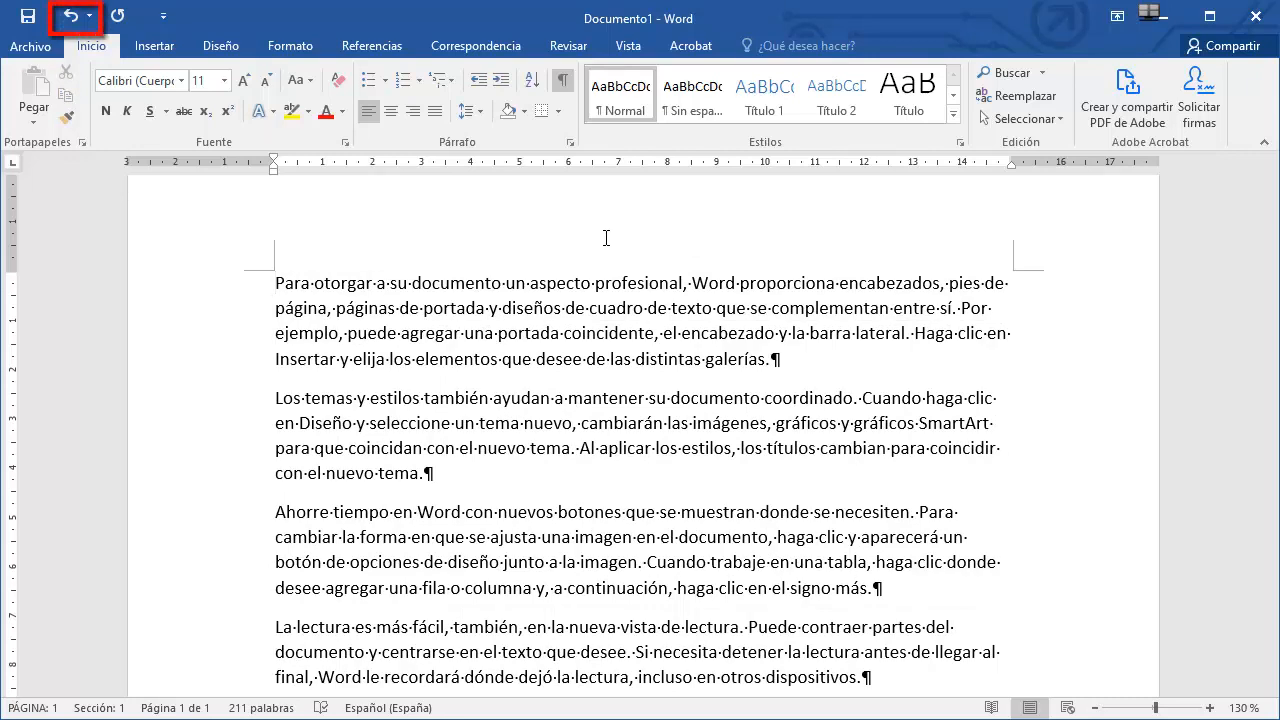
Undo the last paragraph deletion and copy the restored first paragraph.
left_click(72, 20)
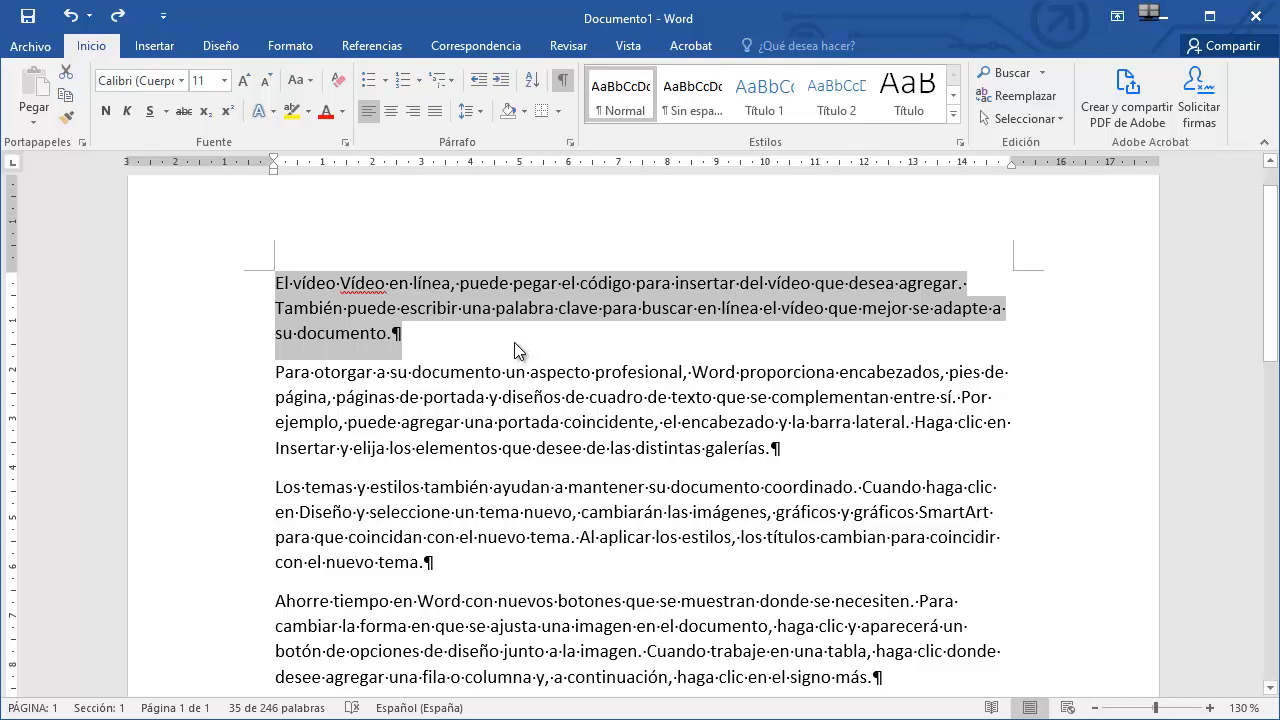
key("ctrl+c")
Paste the copied paragraph before the 'Los temas' paragraph and repeat the paste twice more.
left_click(271, 489)
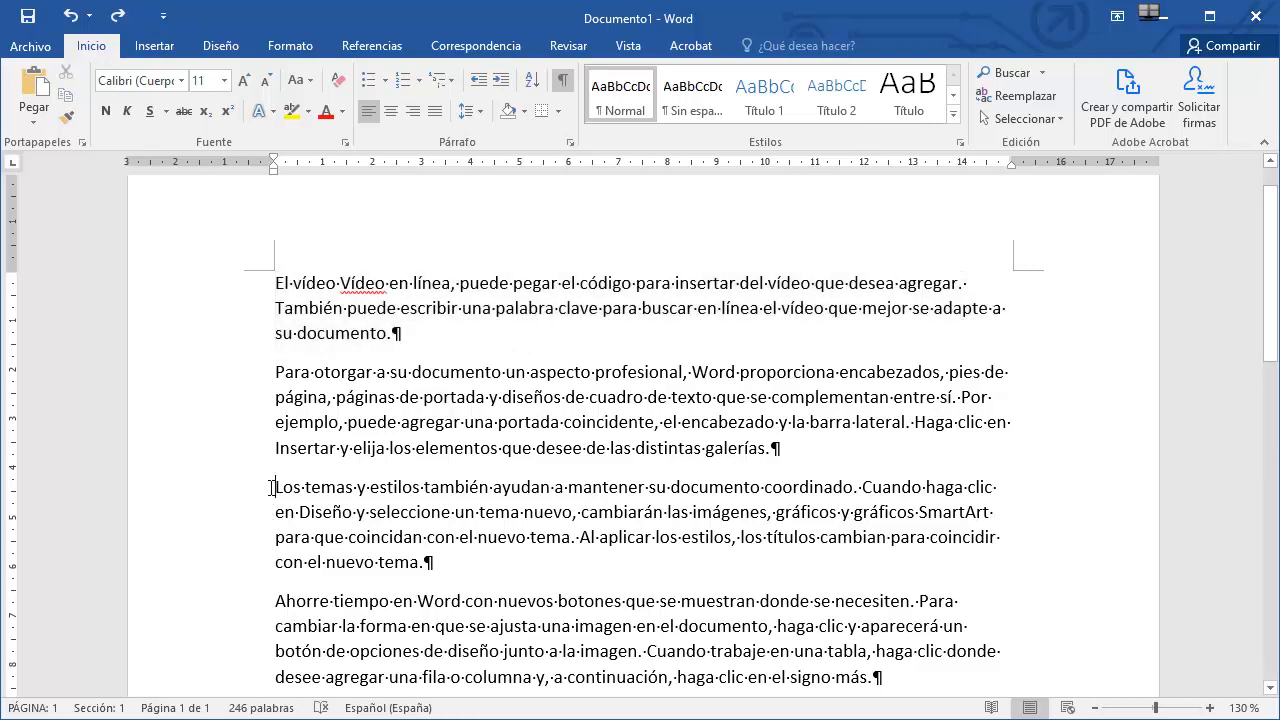
key("ctrl+v")
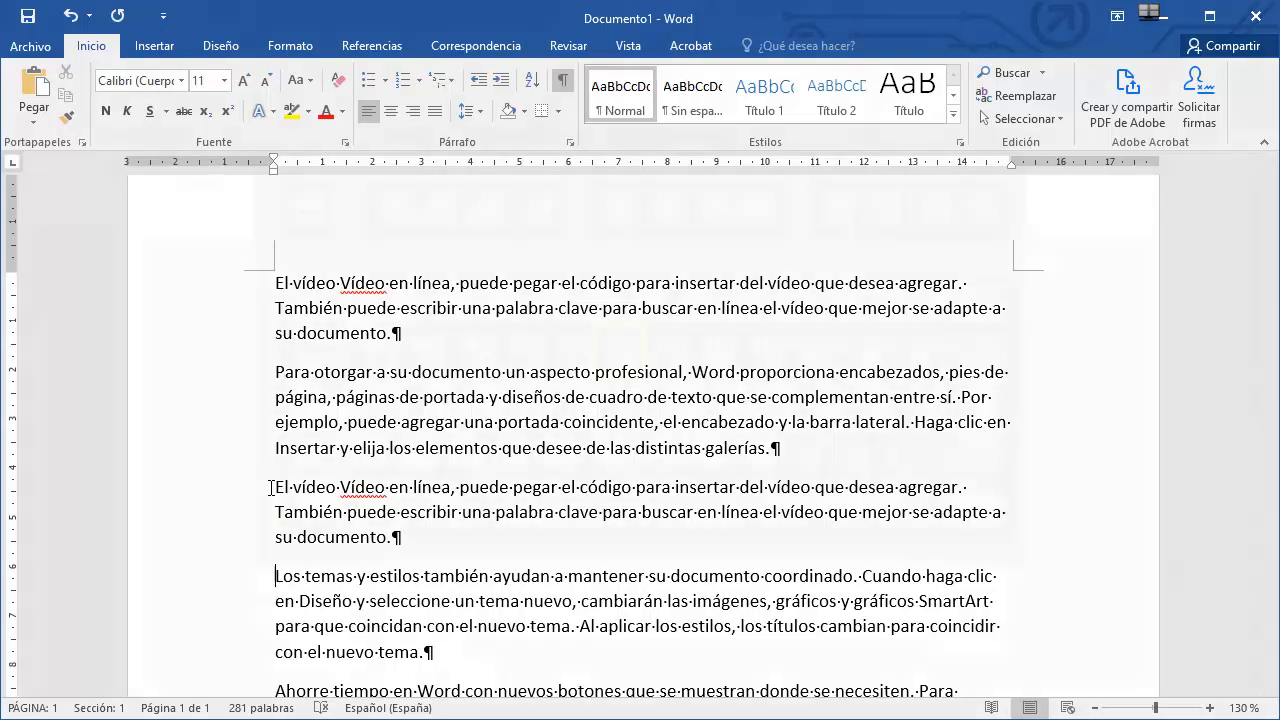
key("ctrl+y")
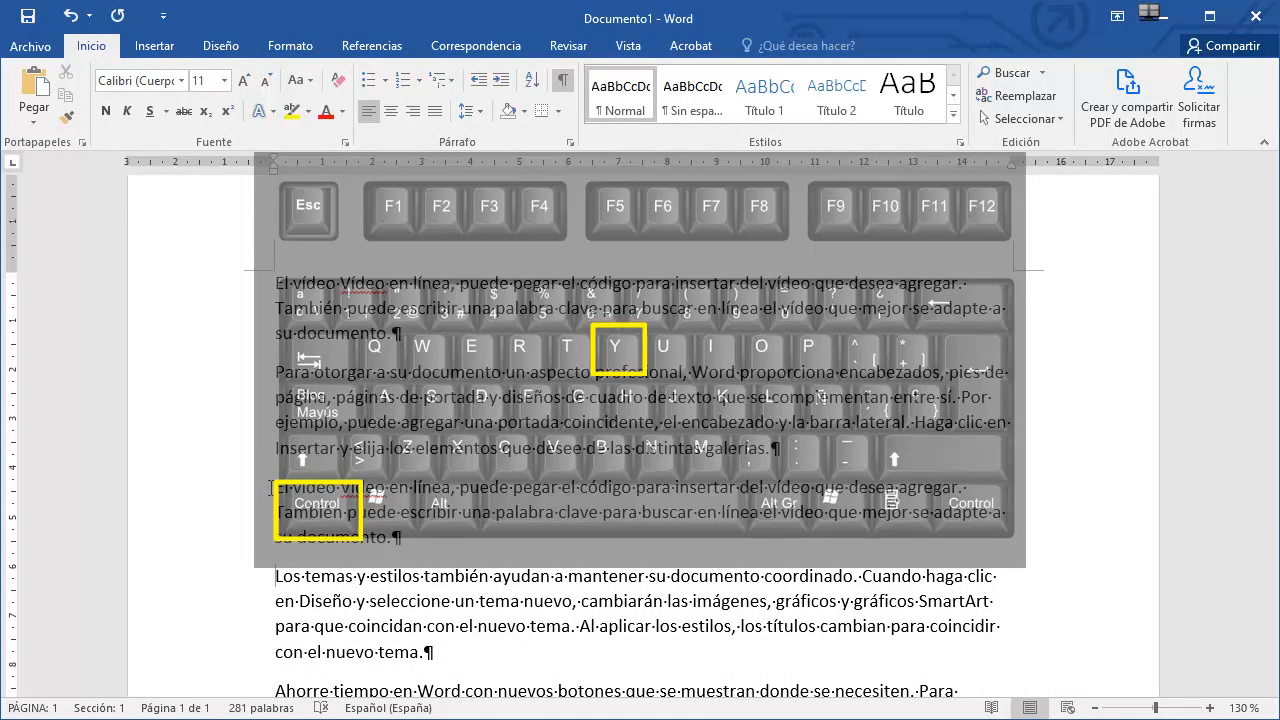
key("ctrl+y")
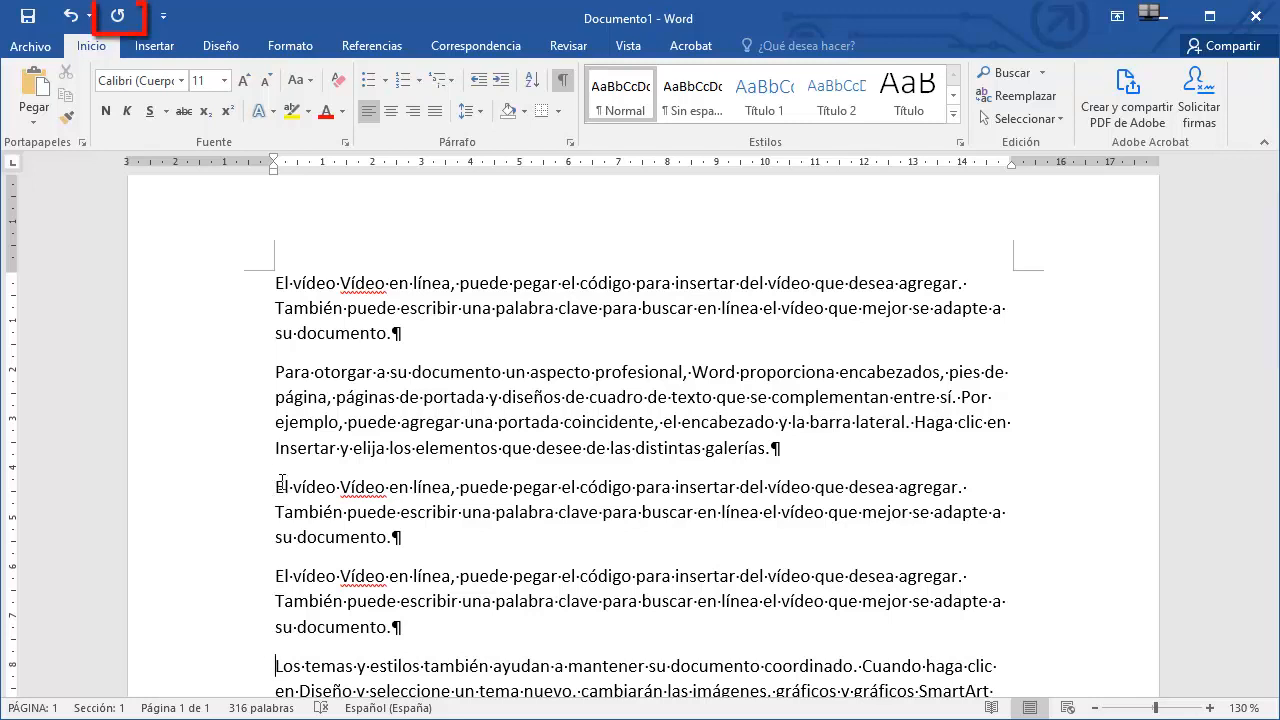
left_click(122, 22)
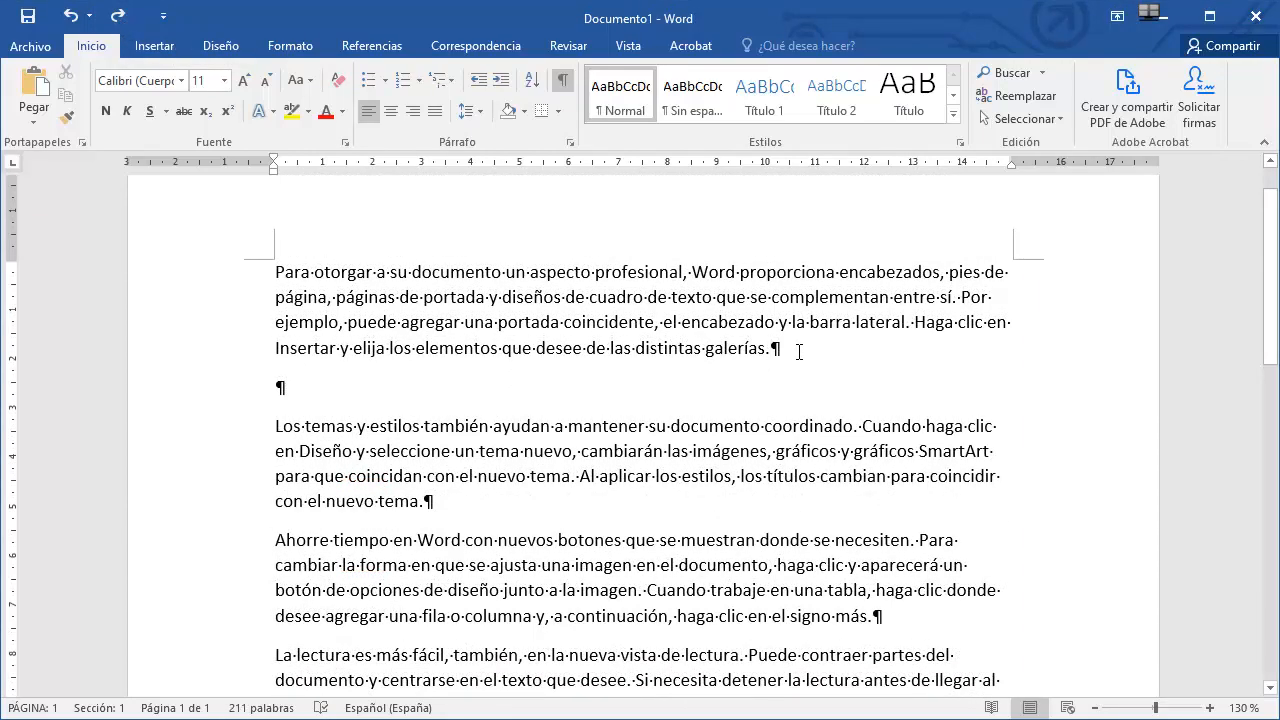
Add an empty paragraph below the first paragraph and insert a line break before 'cuadro' in its second line.
key("Return")
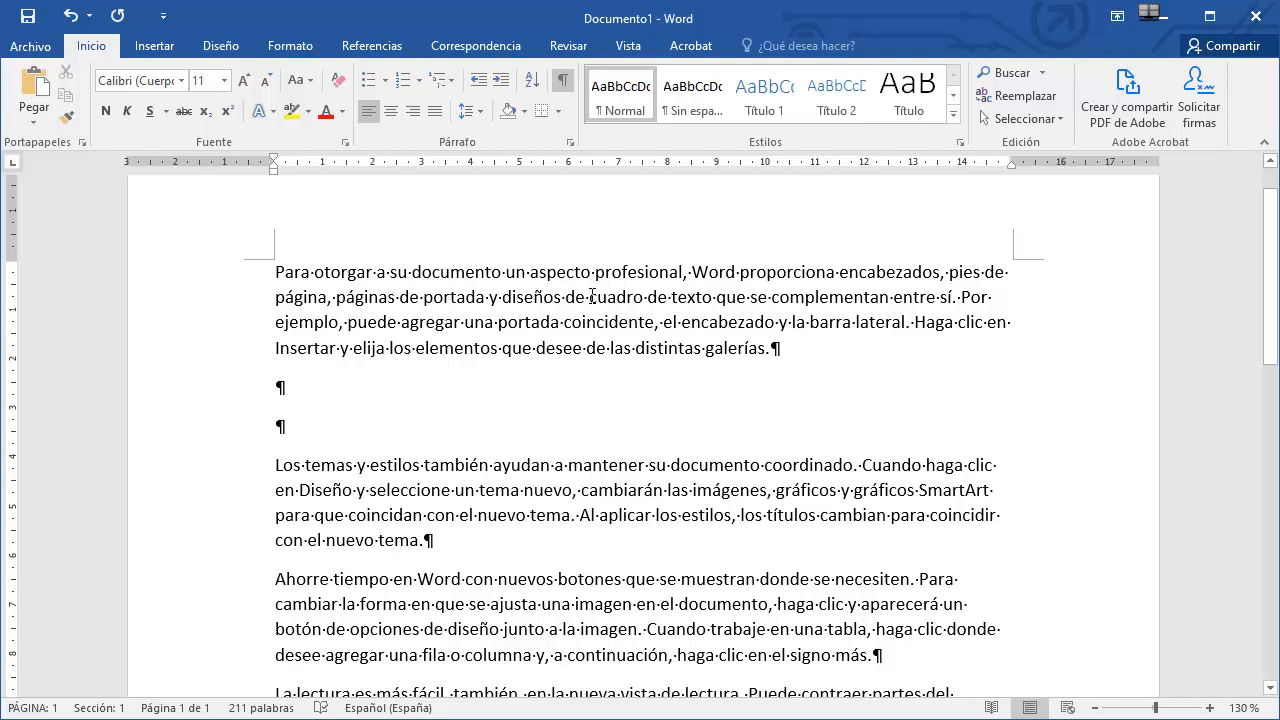
left_click(591, 296)
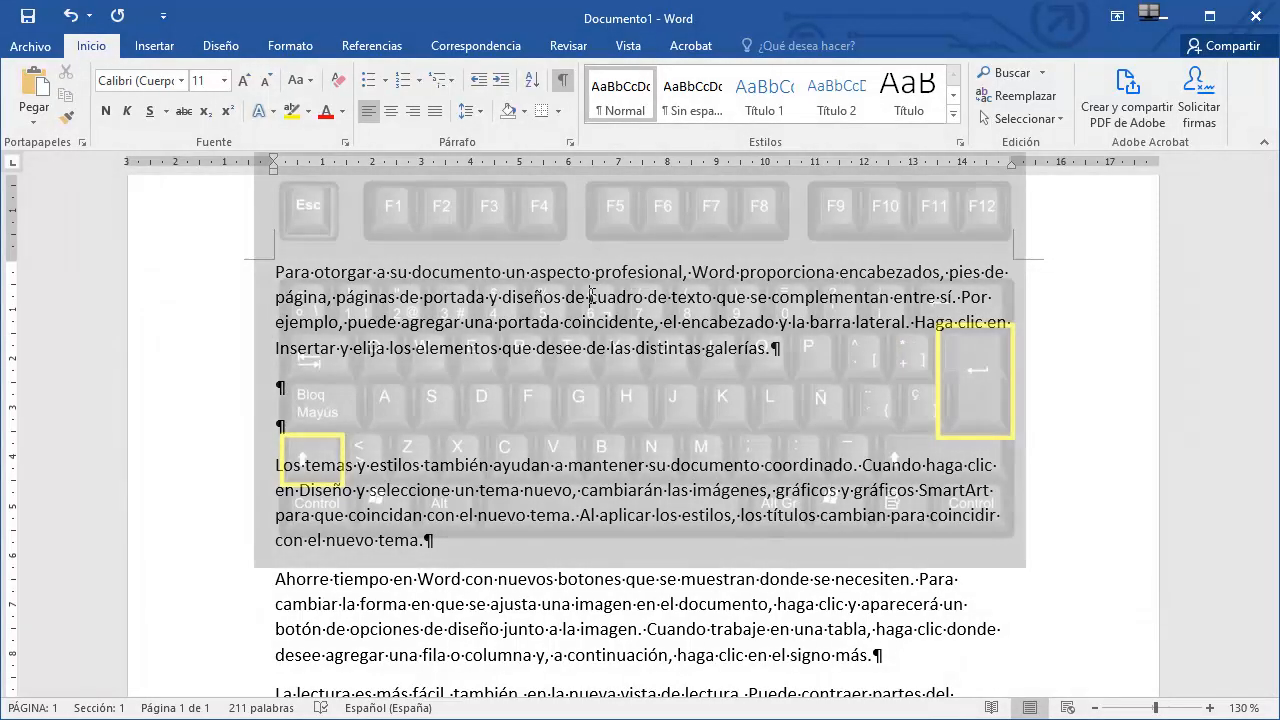
key("shift+Return")
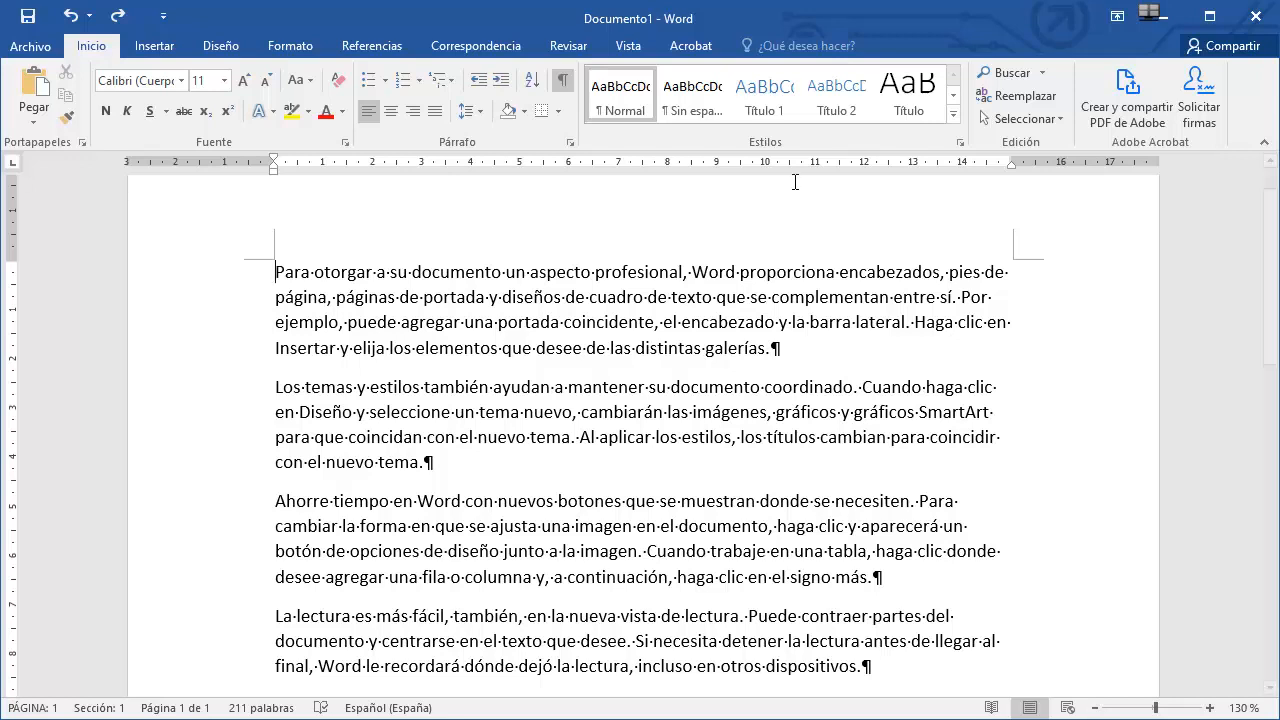
Change the first paragraph to MAYÚSCULAS, then to Poner En Mayúsculas Cada Palabra.
triple_click(627, 275)
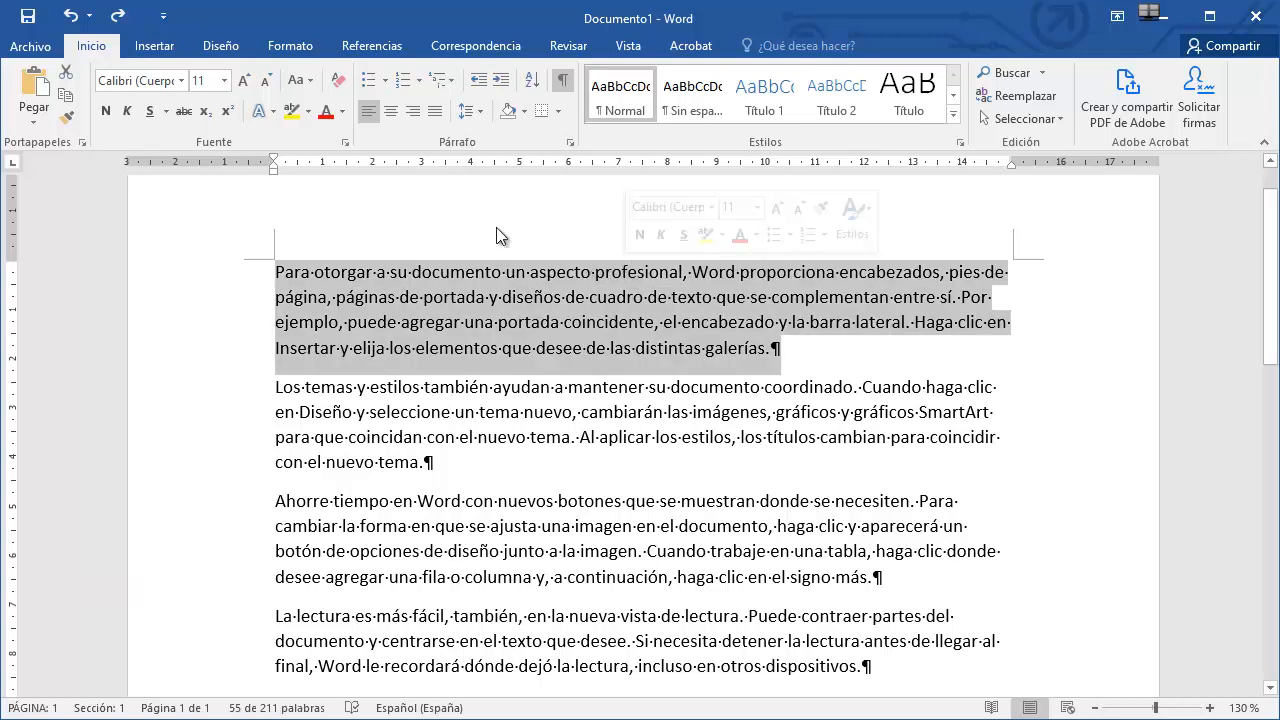
left_click(301, 80)
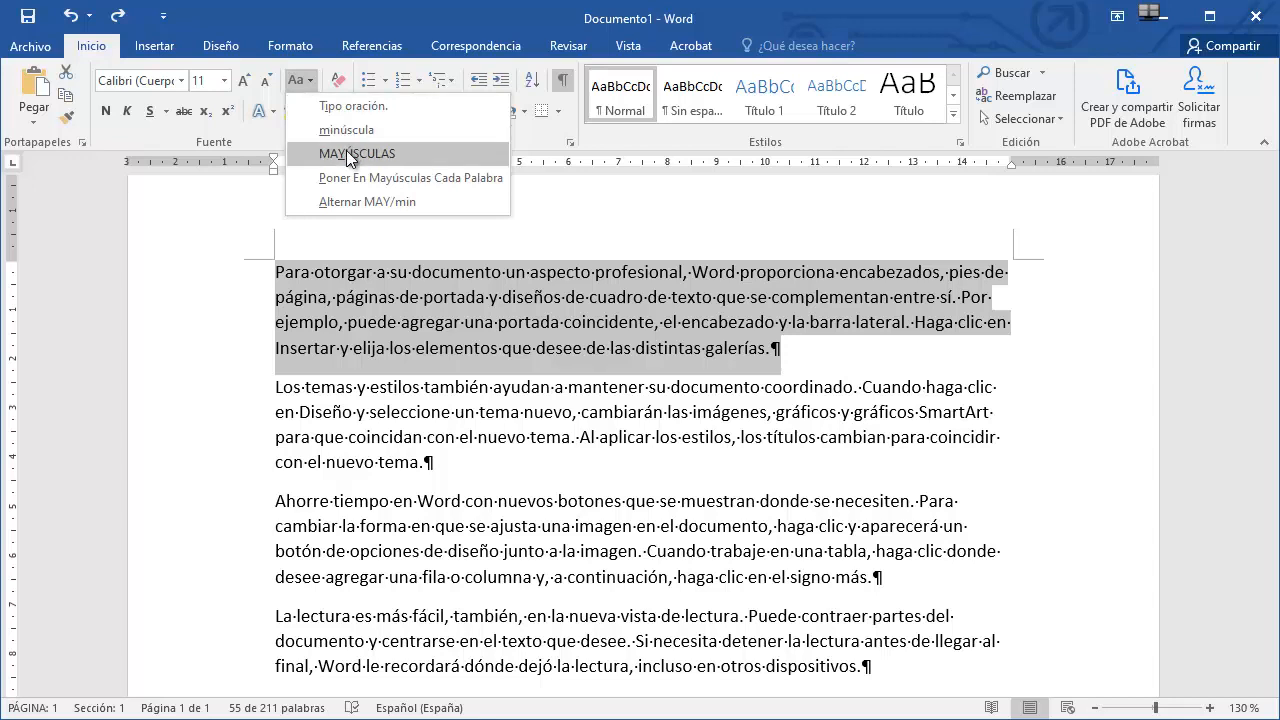
left_click(348, 154)
left_click(311, 88)
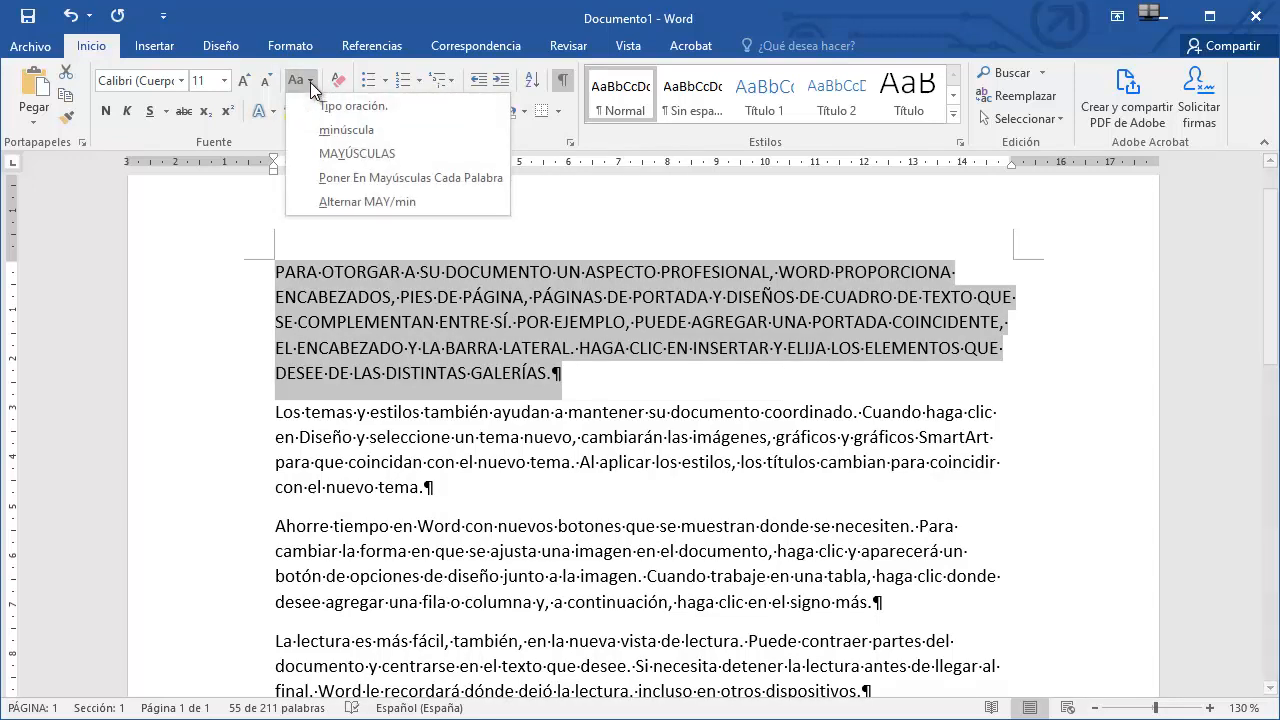
left_click(363, 176)
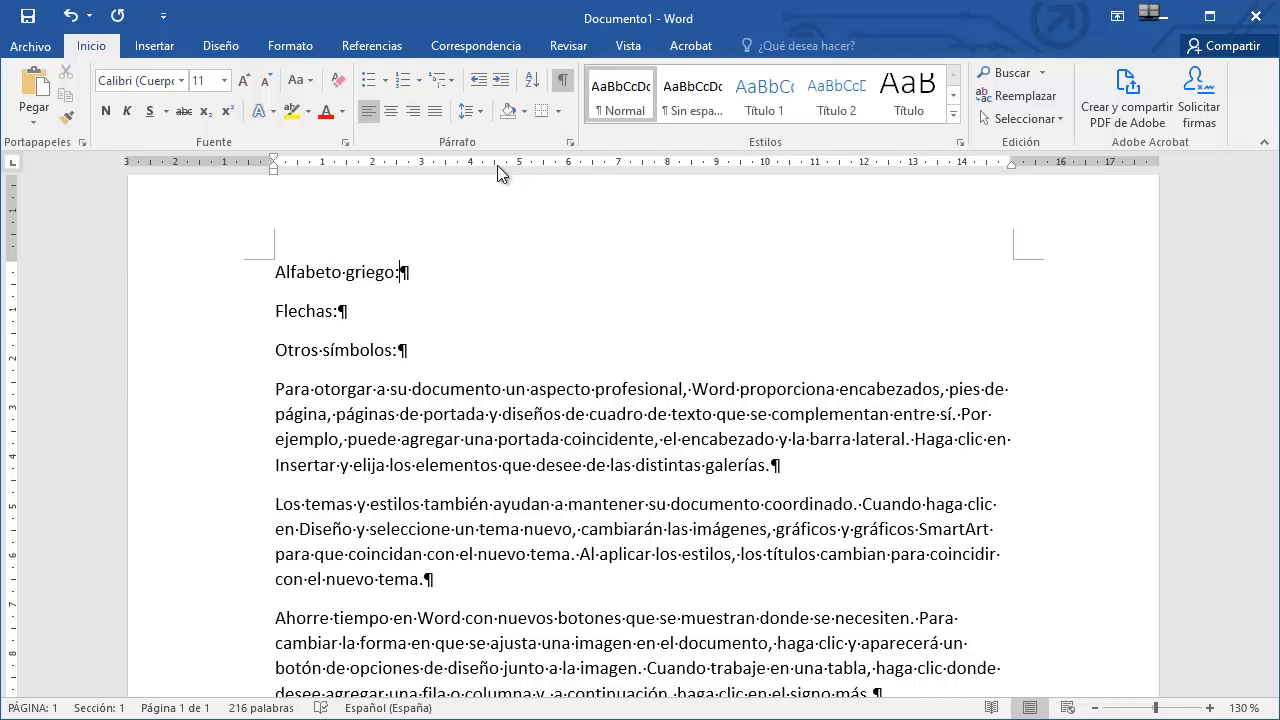
Open the full symbol dialog and switch the subset to Símbolos griegos y coptos.
left_click(158, 46)
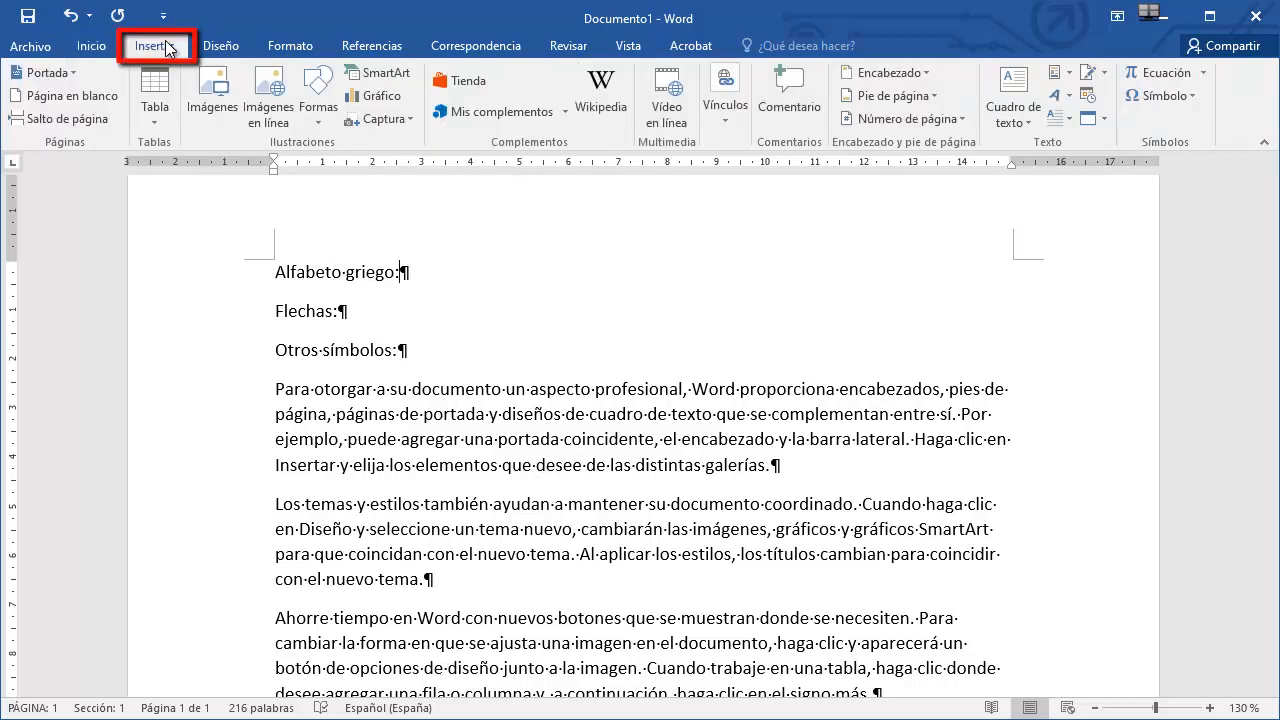
left_click(1194, 95)
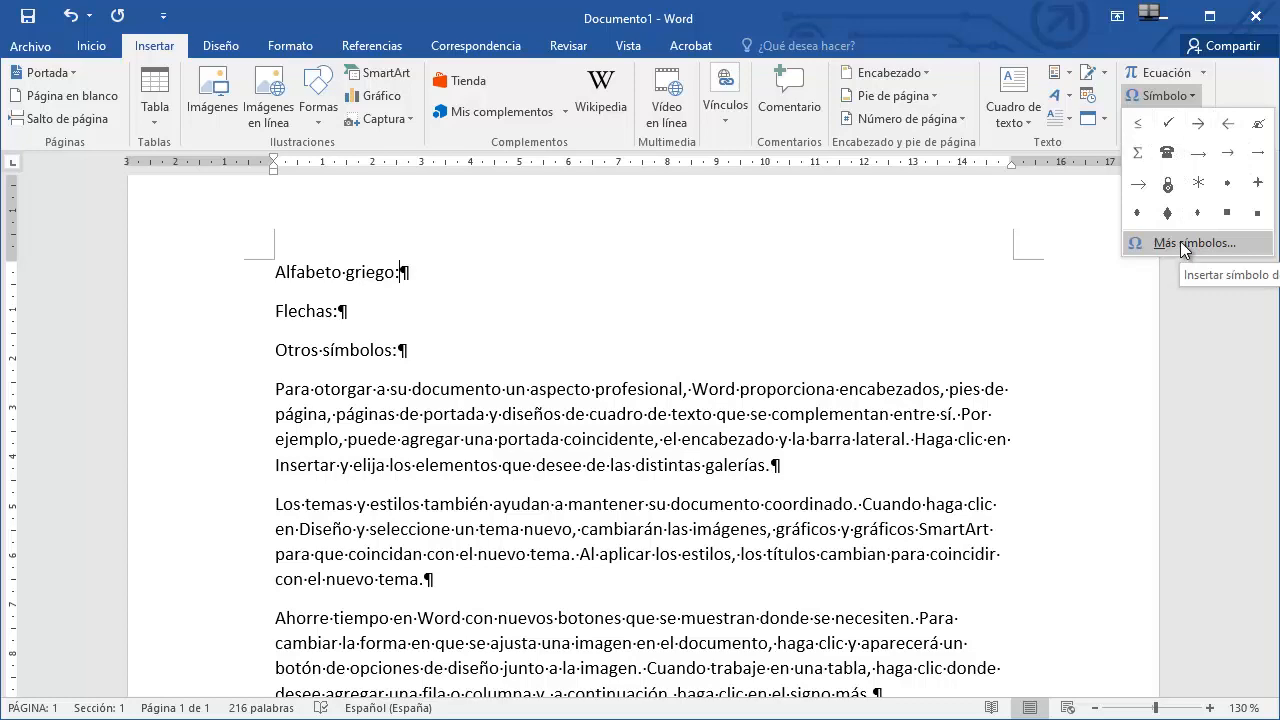
left_click(1181, 241)
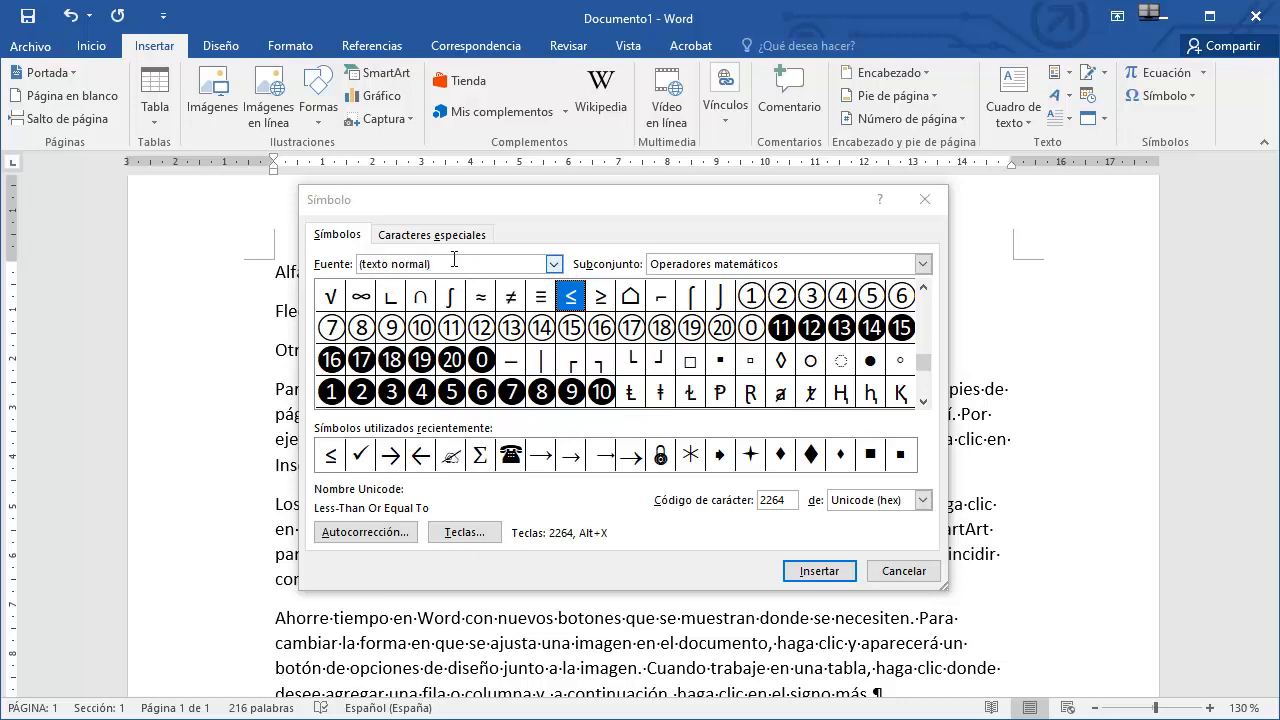
left_click(922, 264)
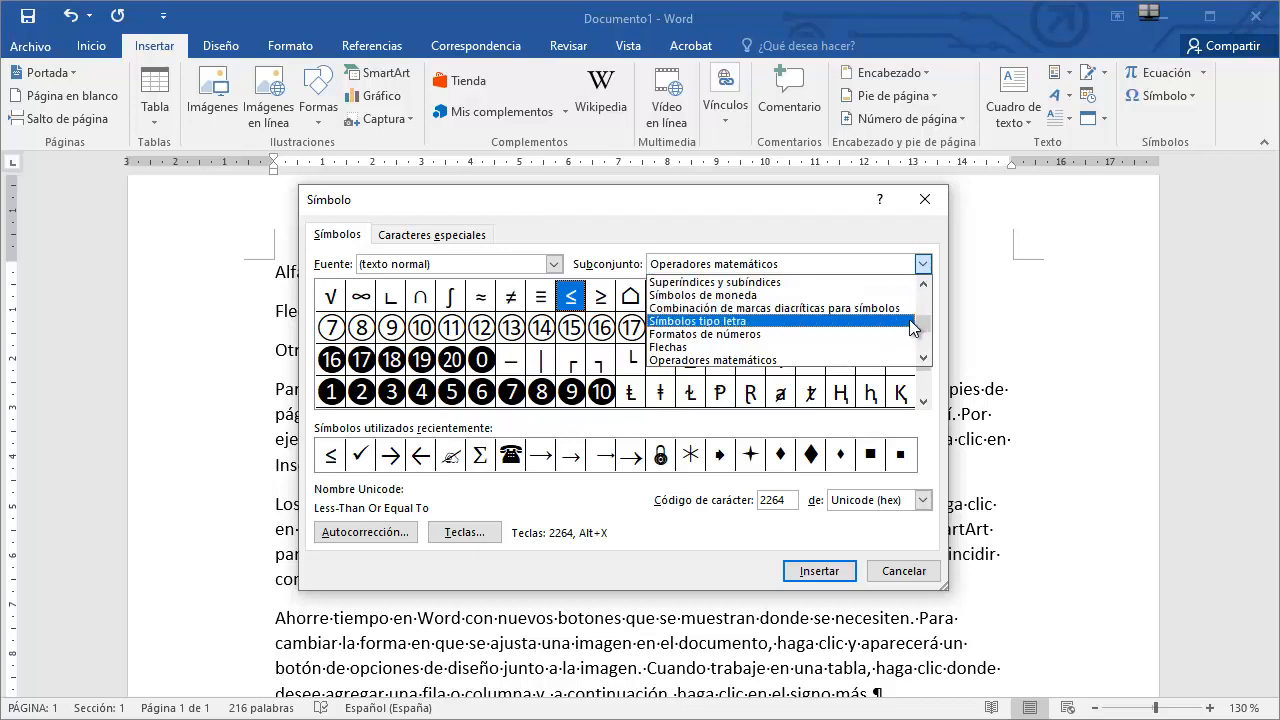
left_click_drag(924, 323, 926, 298)
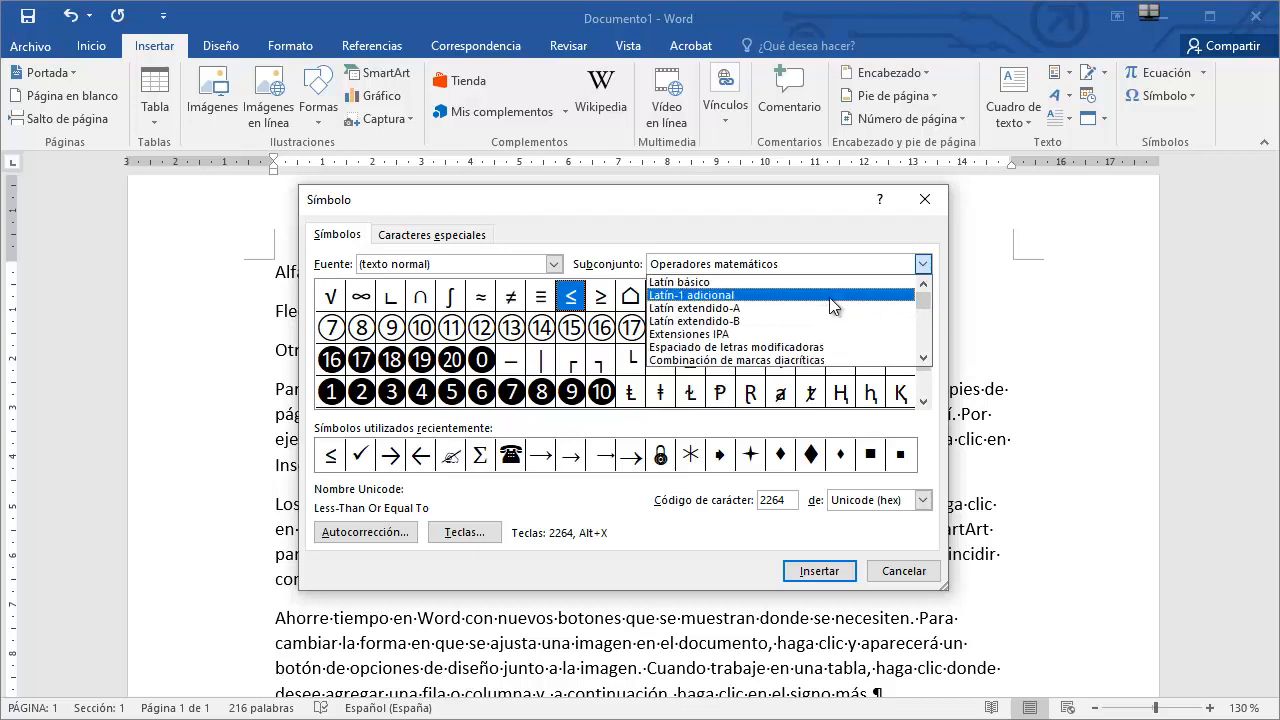
scroll(829, 297, "down", 1)
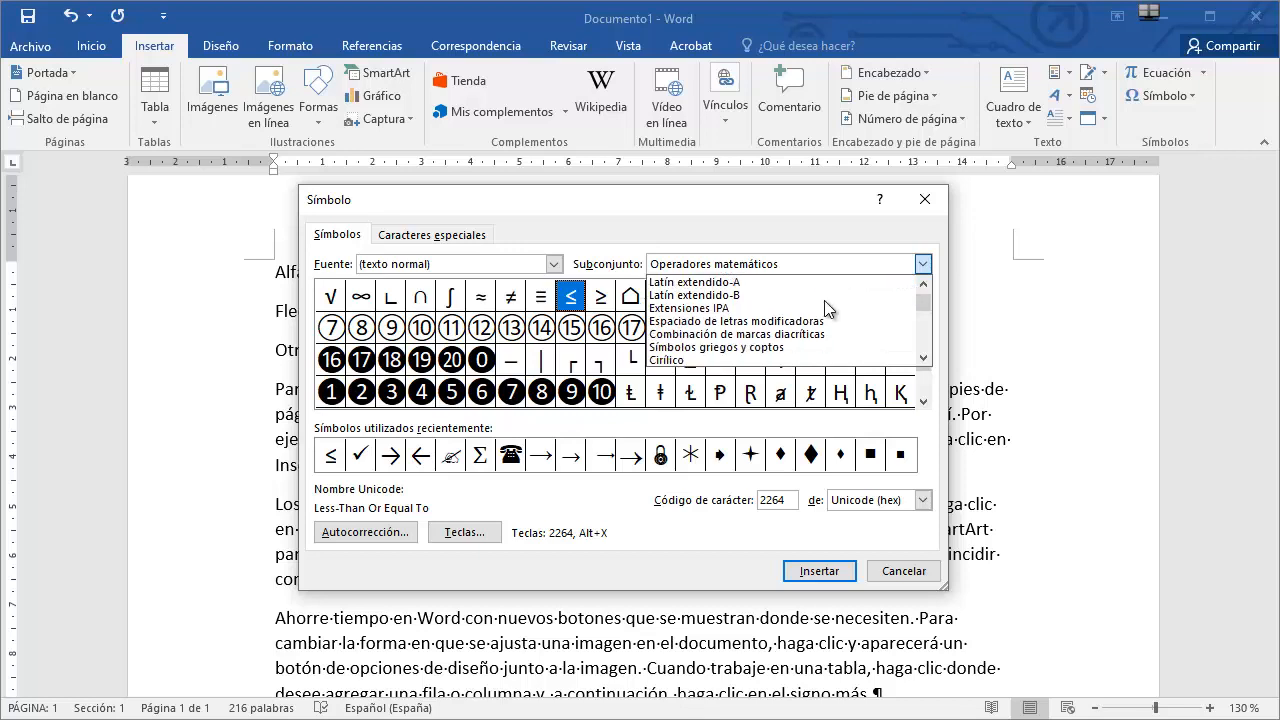
left_click(737, 356)
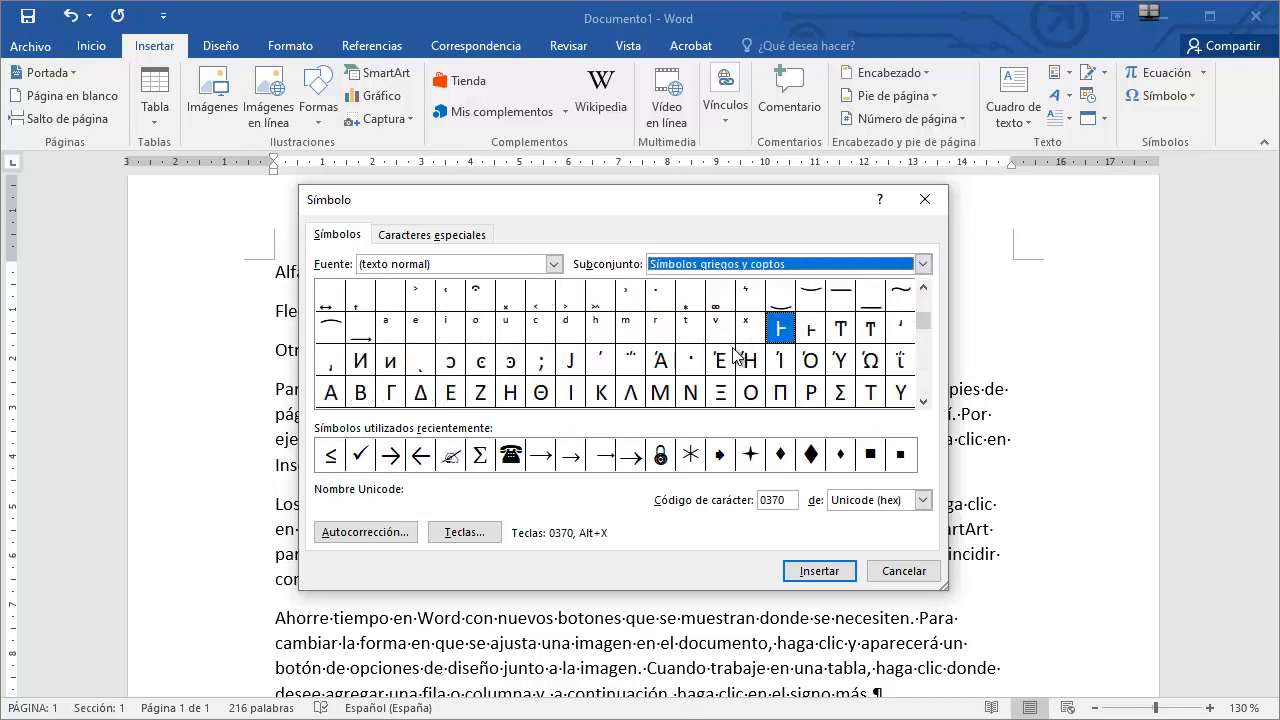
Insert the Greek small letter alpha after 'Alfabeto griego:' and close the symbol dialog.
left_click(923, 402)
left_click(923, 402)
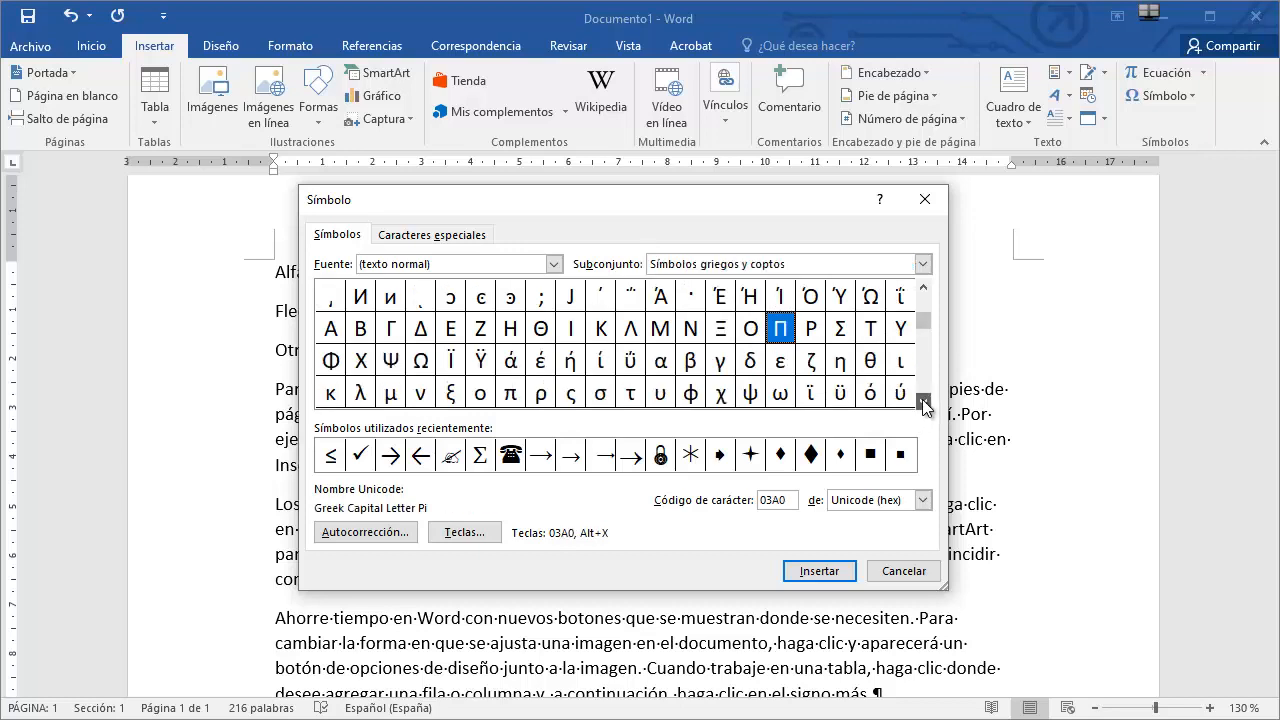
left_click(923, 402)
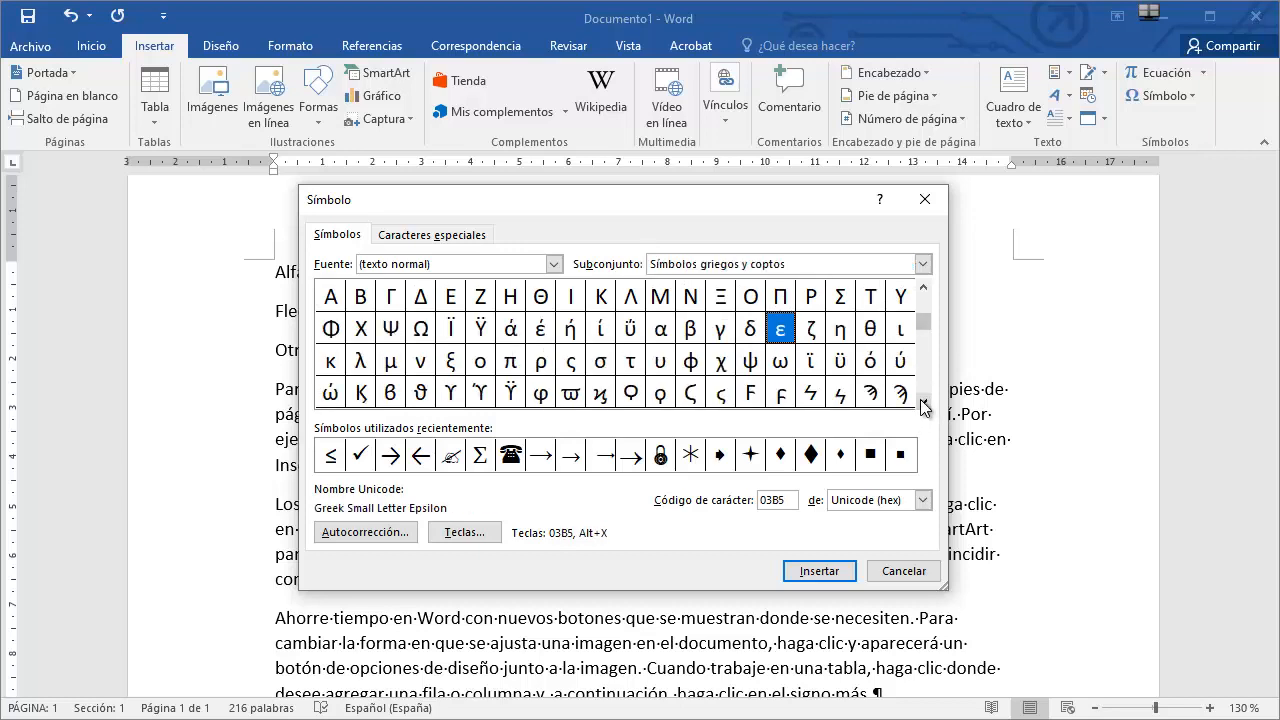
left_click(660, 330)
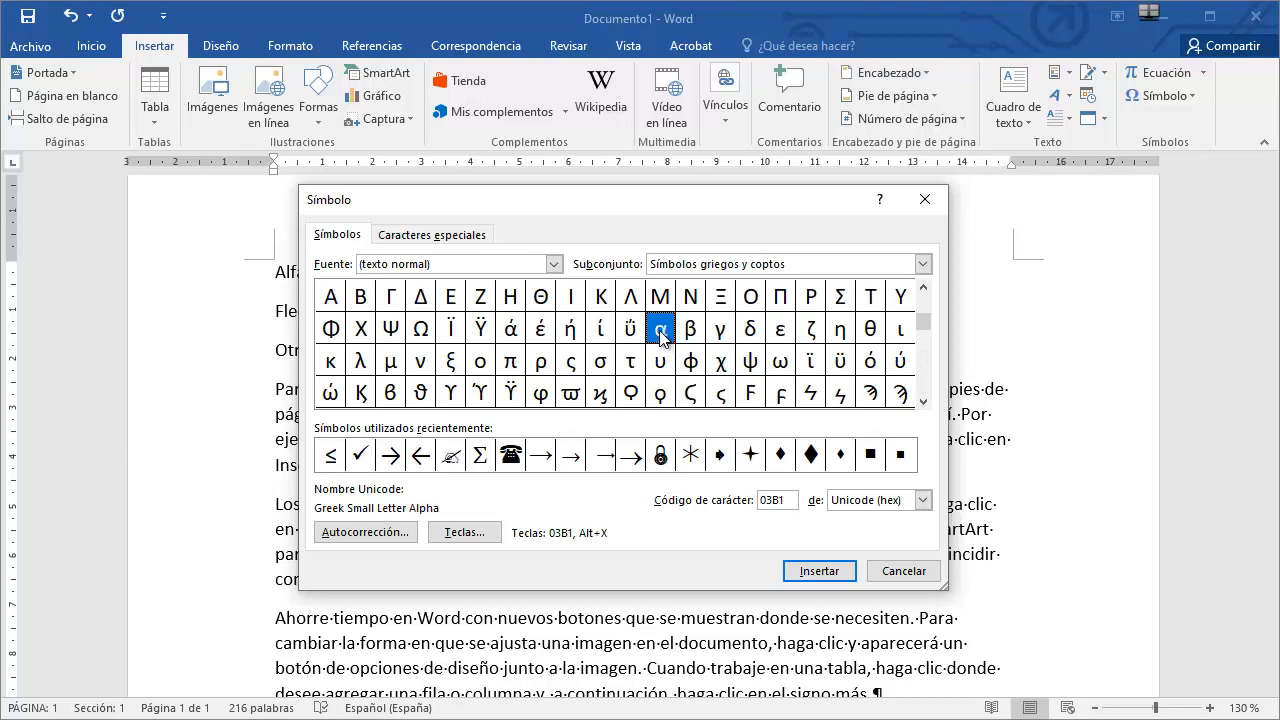
left_click(820, 571)
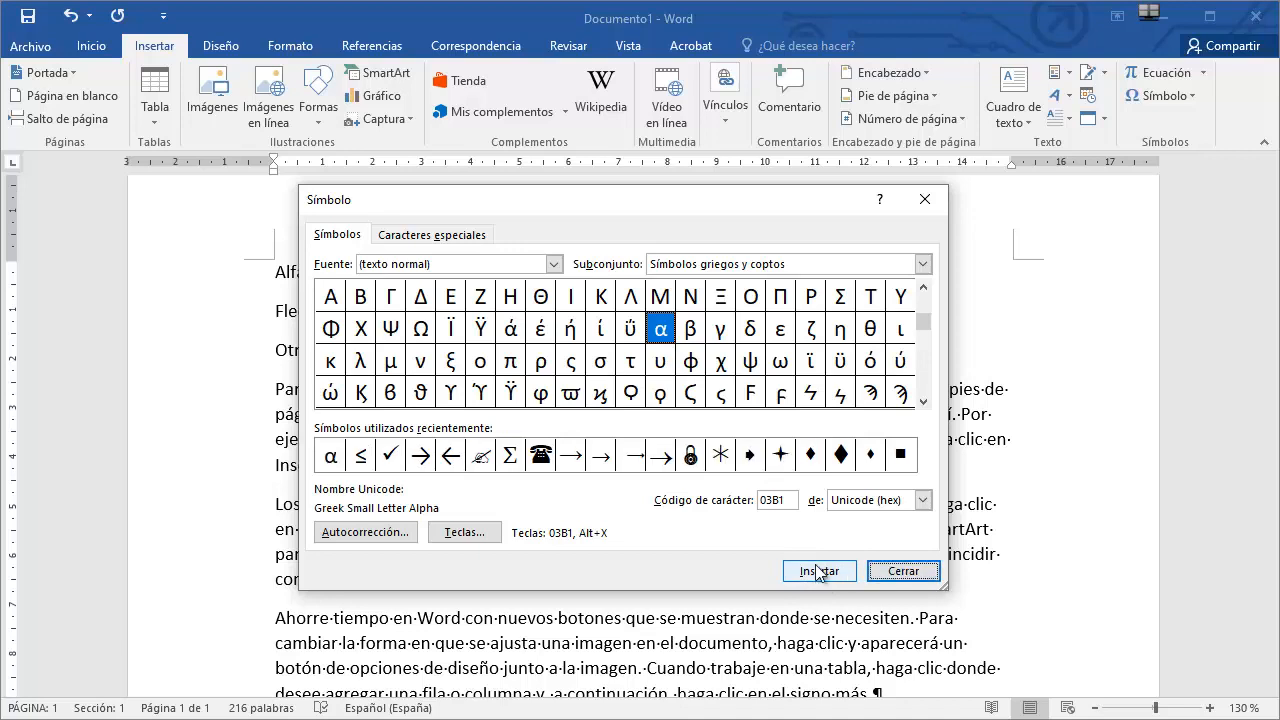
left_click(904, 571)
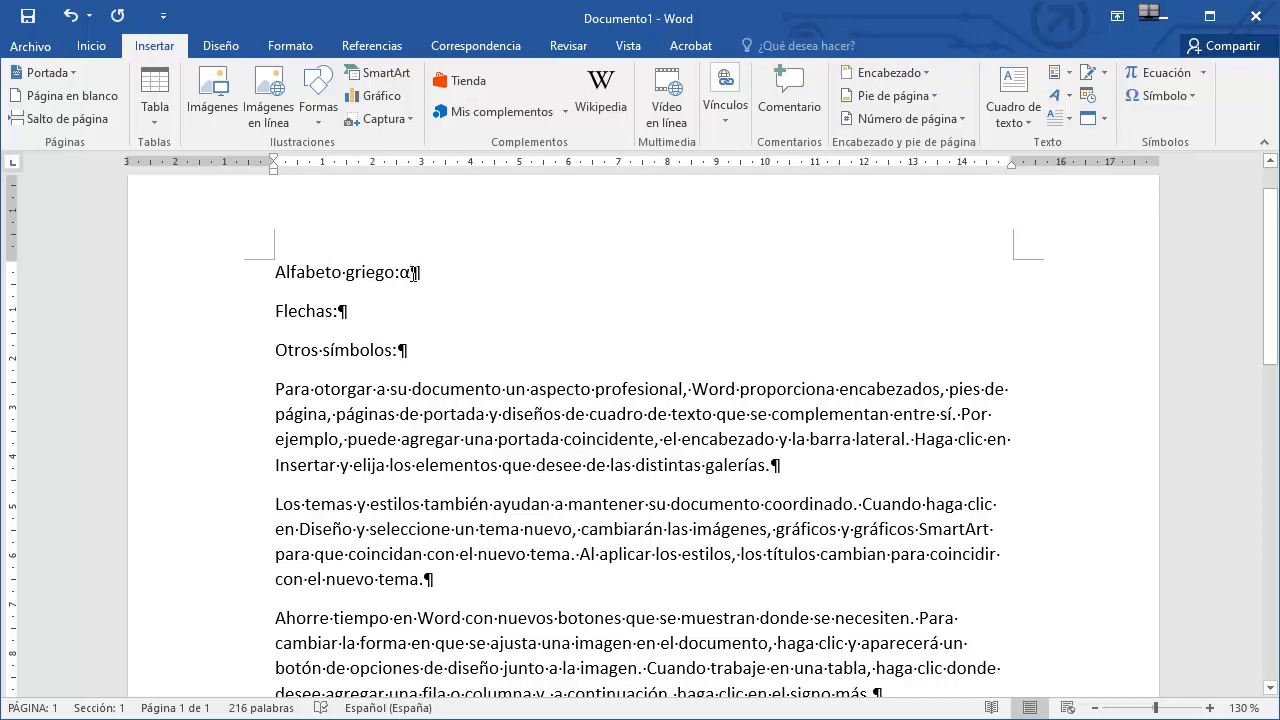
Insert a rightwards arrow after 'Flechas:' from the Flechas subset of the symbol dialog.
left_click(360, 312)
left_click(1188, 97)
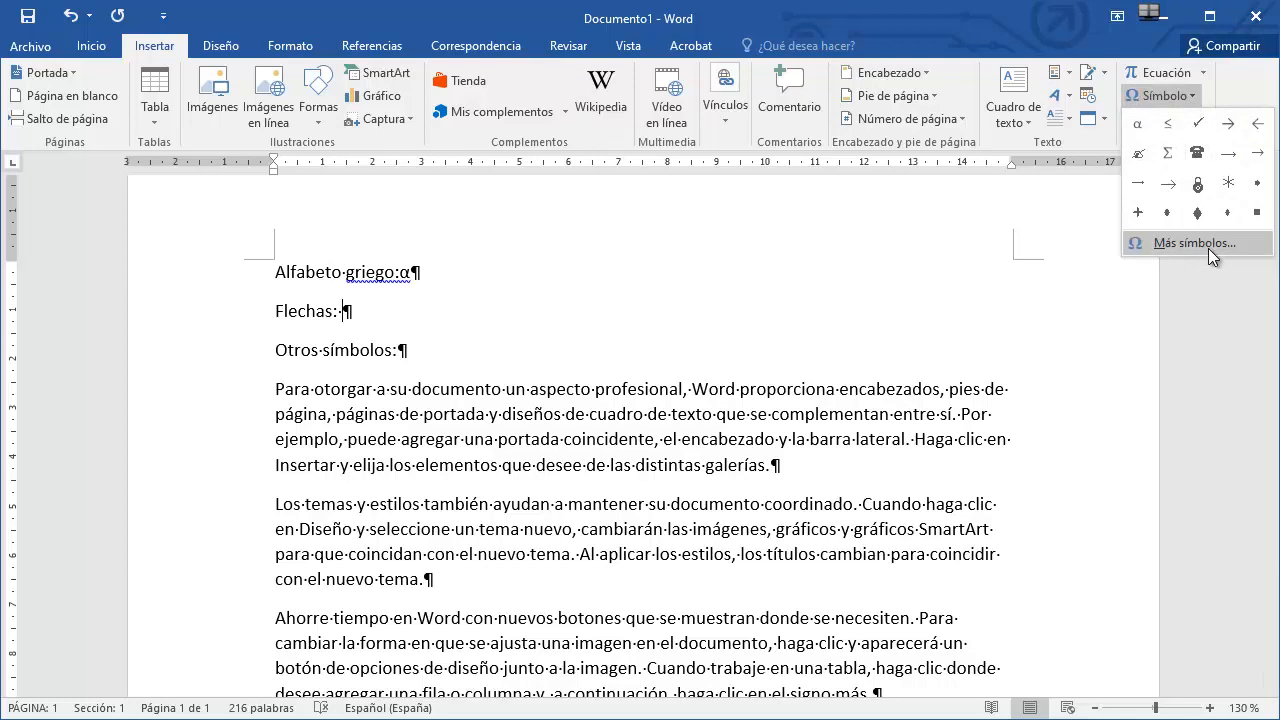
left_click(1208, 248)
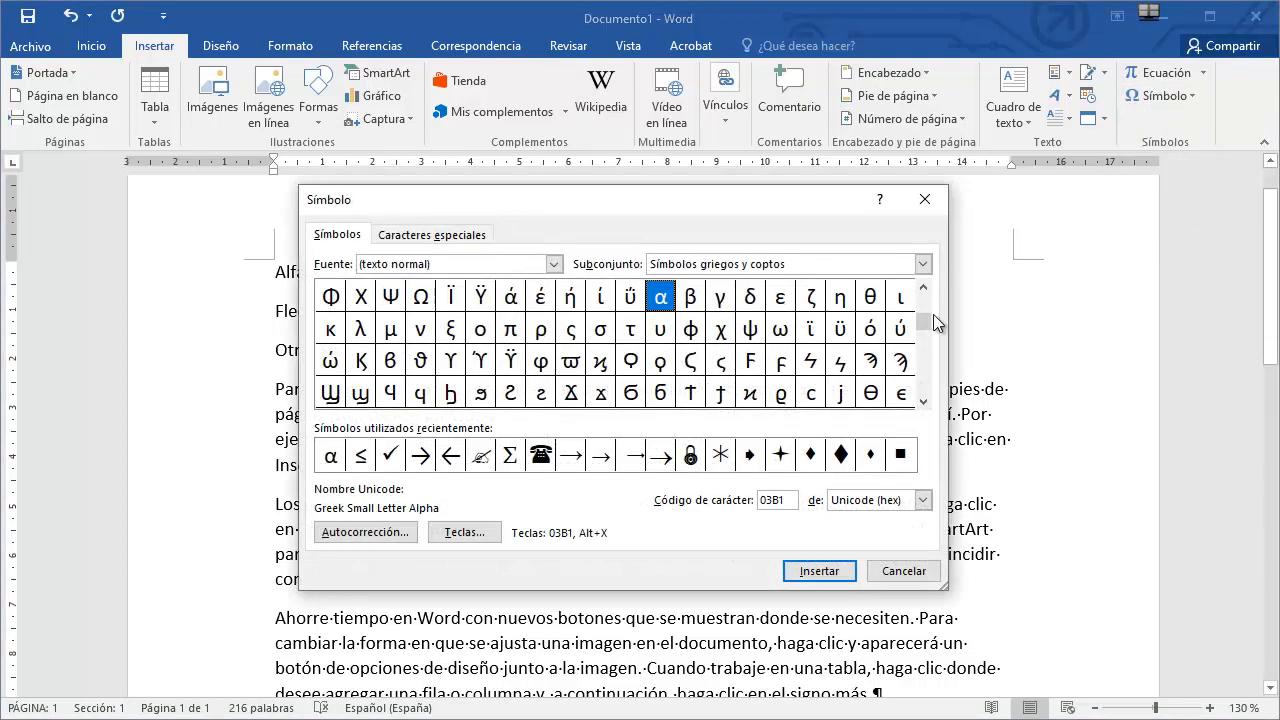
left_click(925, 259)
left_click_drag(922, 303, 929, 325)
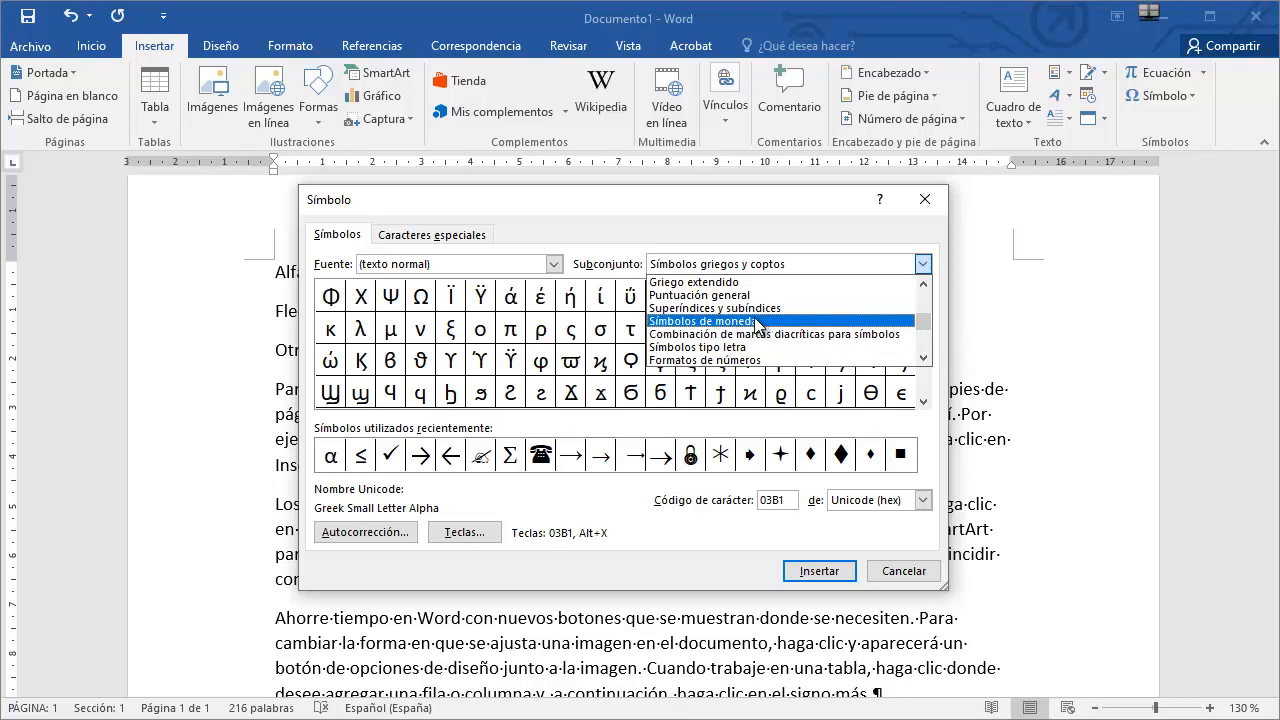
scroll(770, 330, "down", 1)
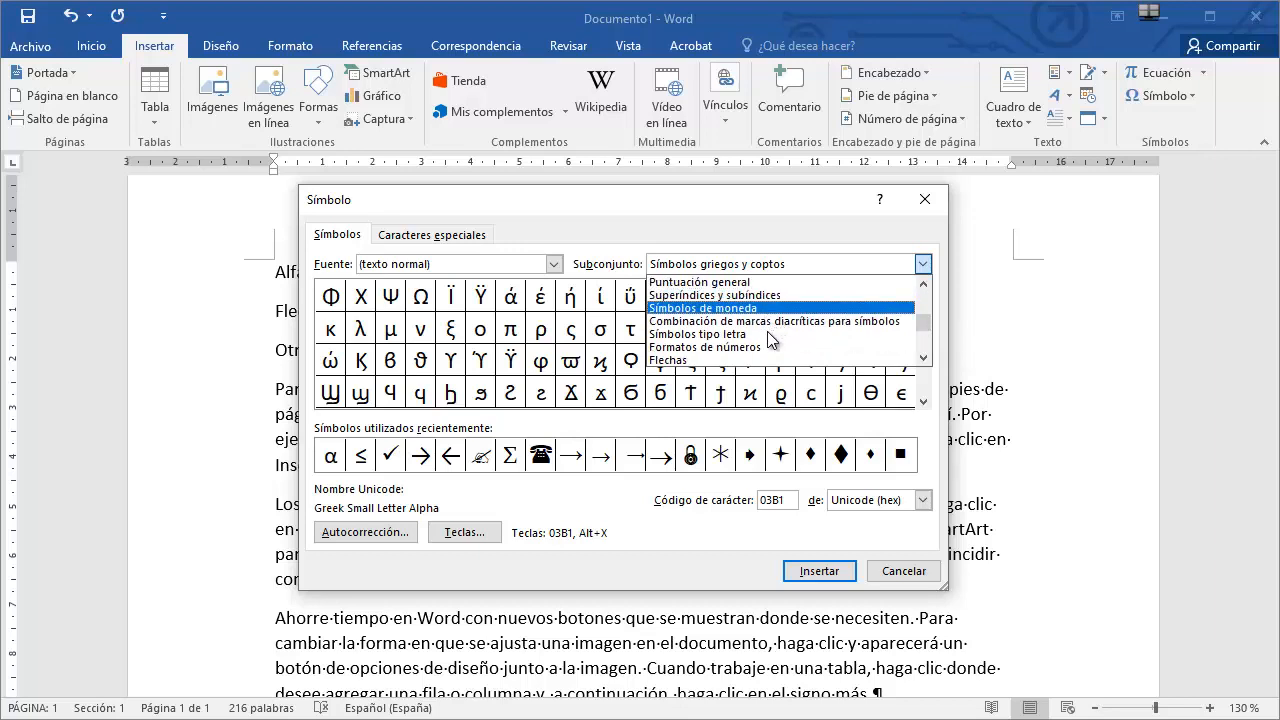
left_click(713, 361)
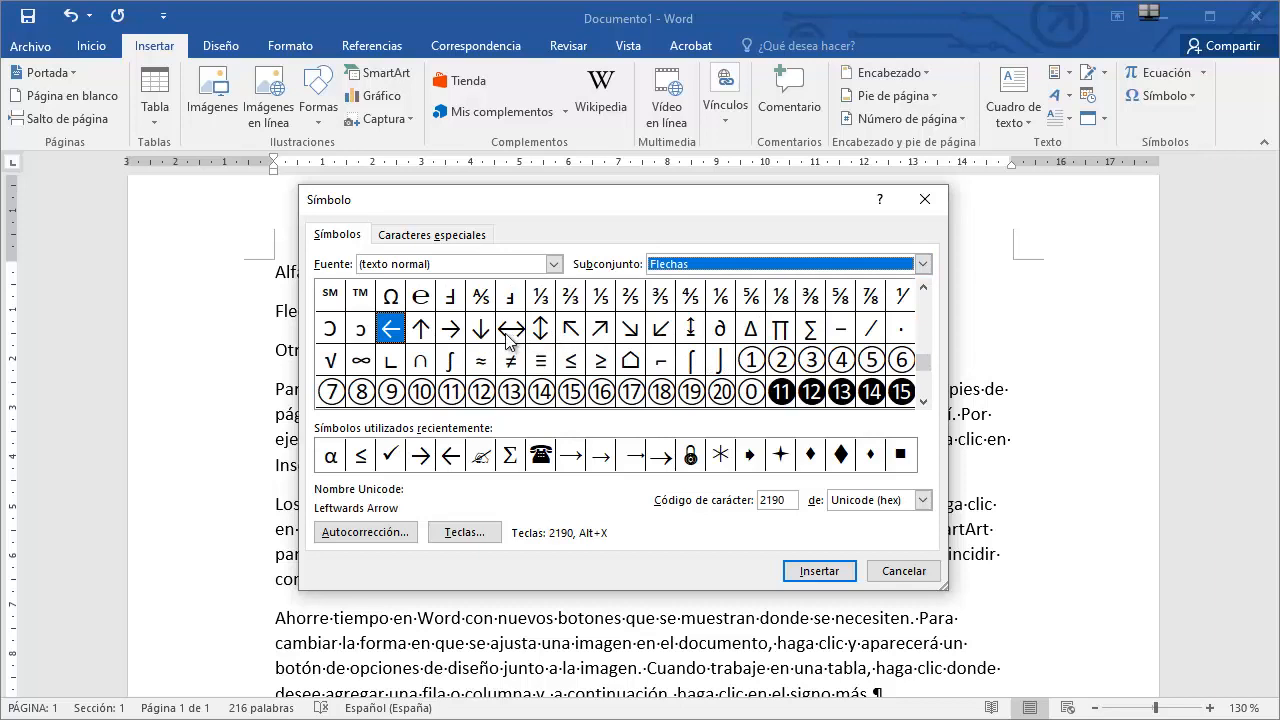
double_click(452, 329)
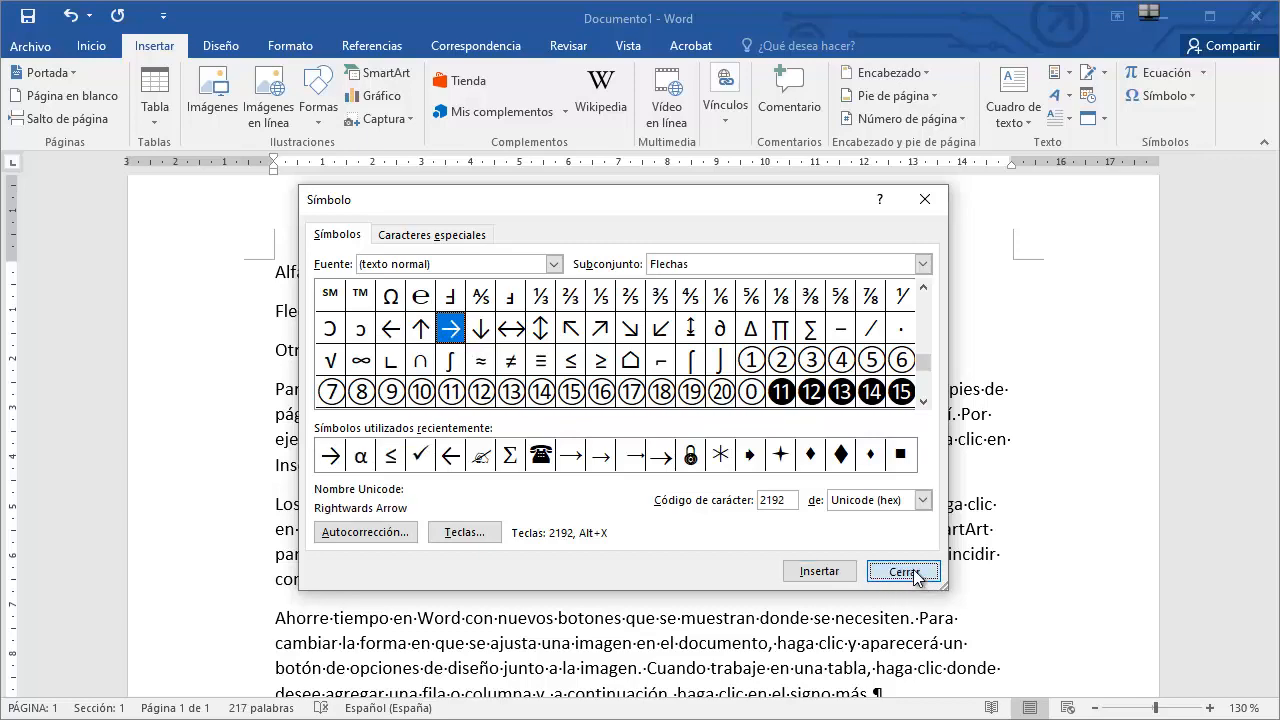
left_click(903, 571)
Insert the Wingdings telephone symbol after 'Otros símbolos:' using the full symbol dialog.
left_click(458, 345)
left_click(1200, 93)
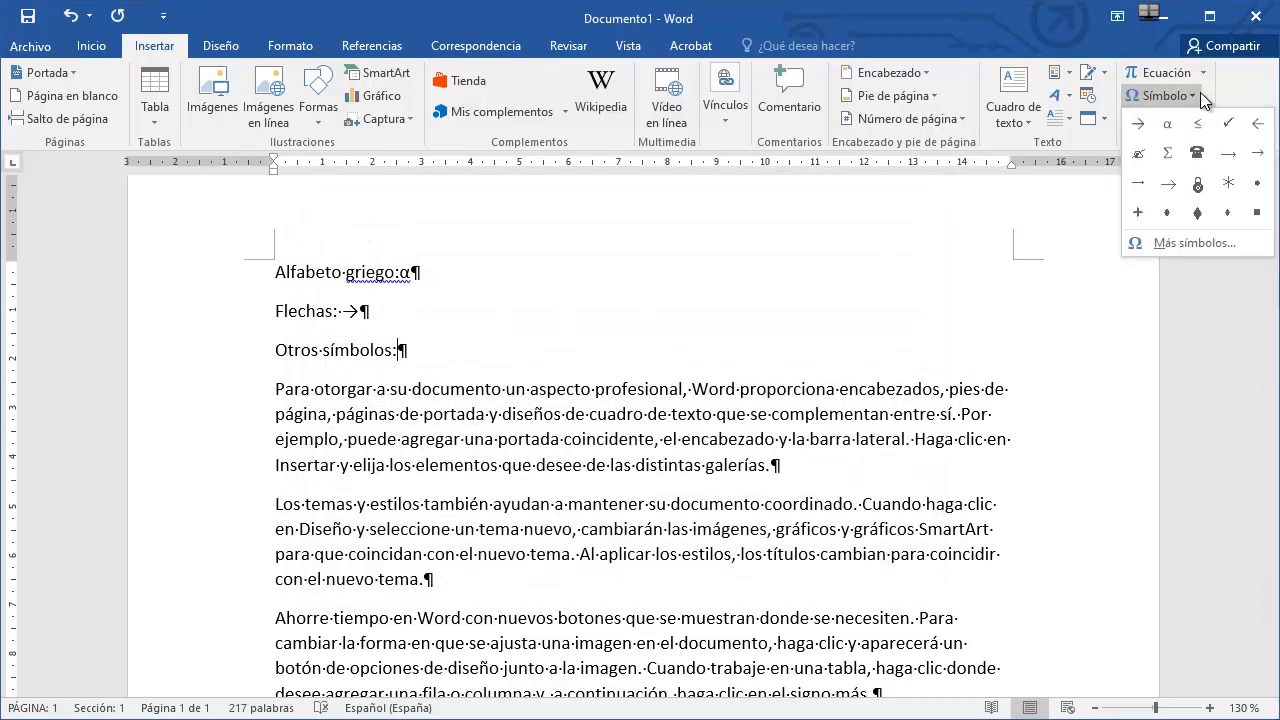
left_click(1194, 243)
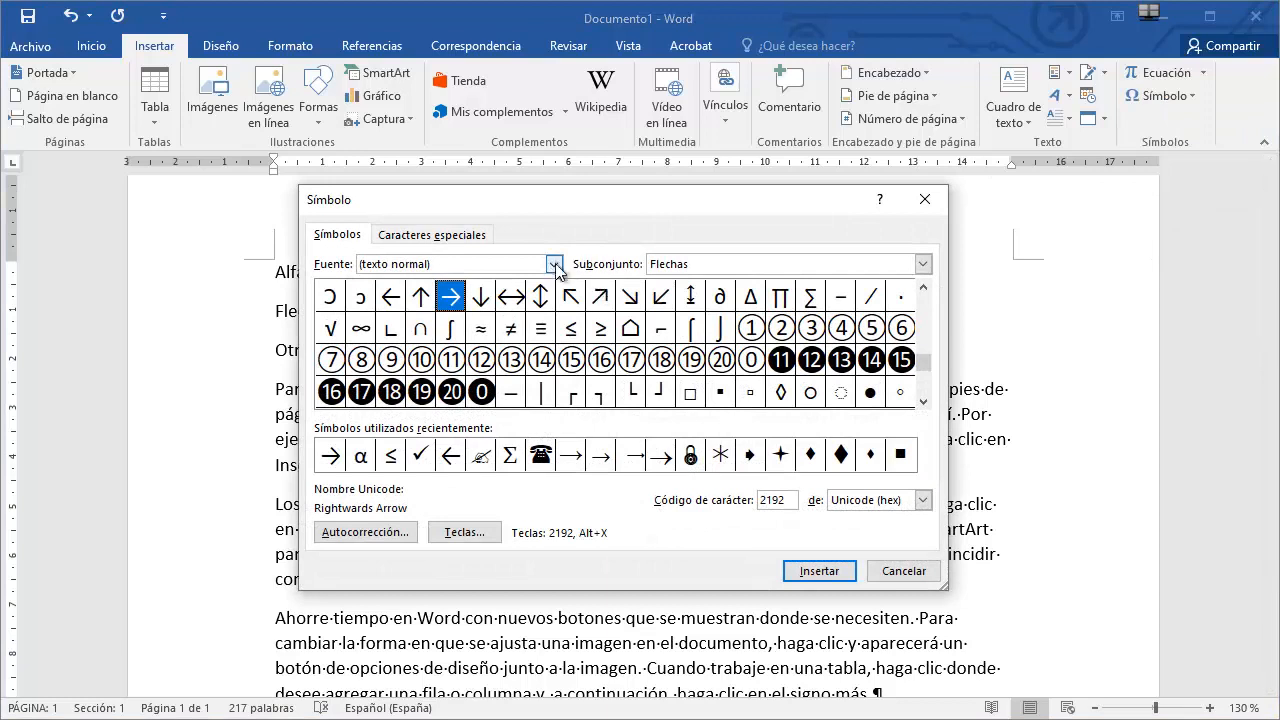
left_click(554, 268)
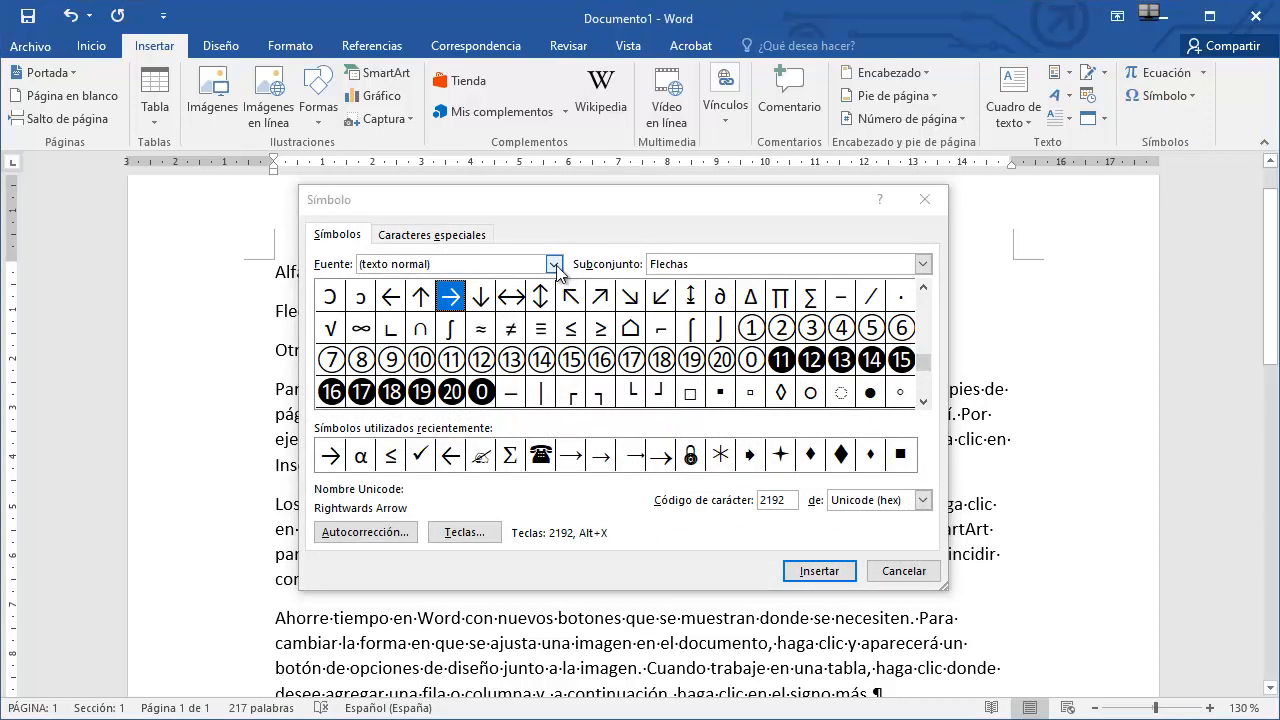
left_click(556, 267)
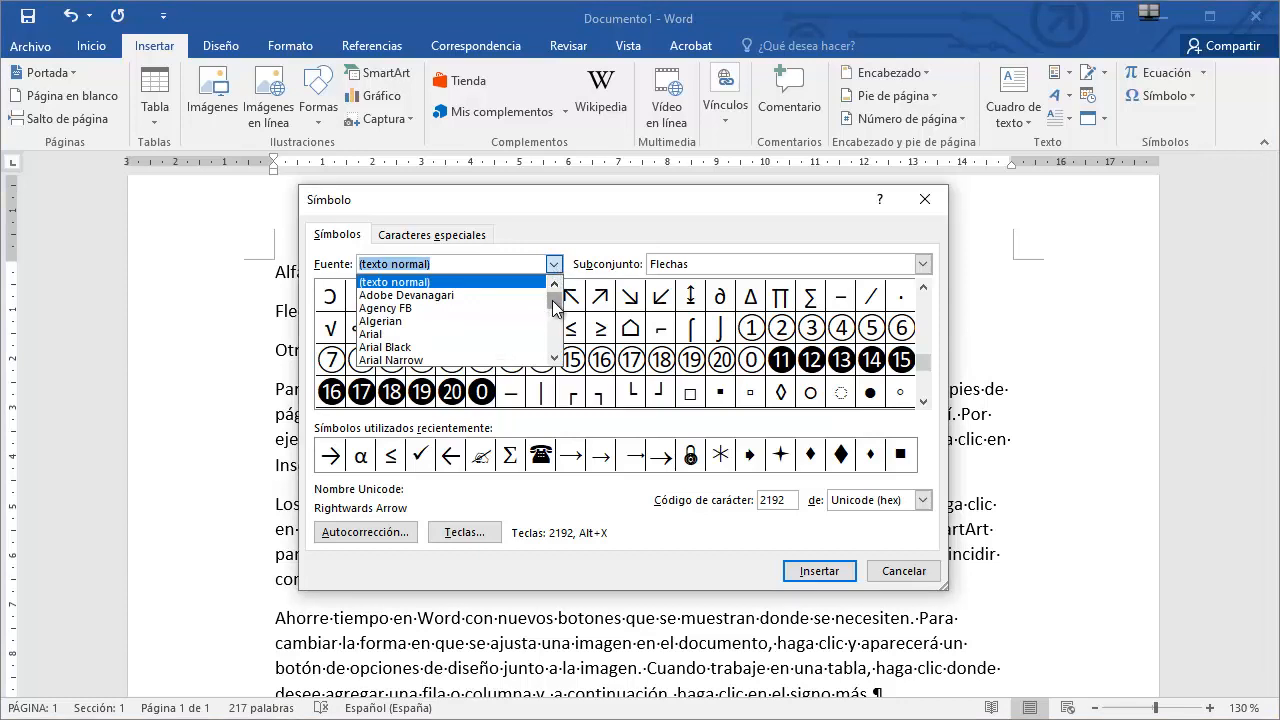
left_click_drag(556, 301, 562, 350)
scroll(510, 334, "up", 3)
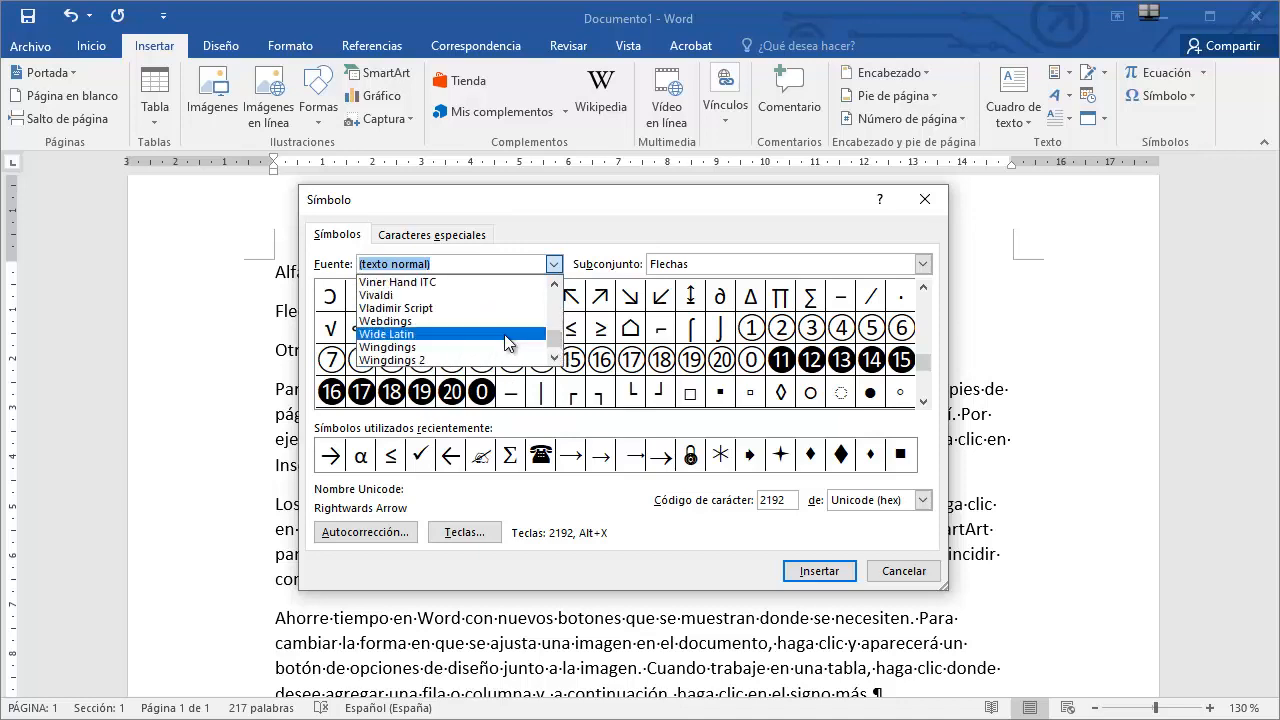
left_click(418, 348)
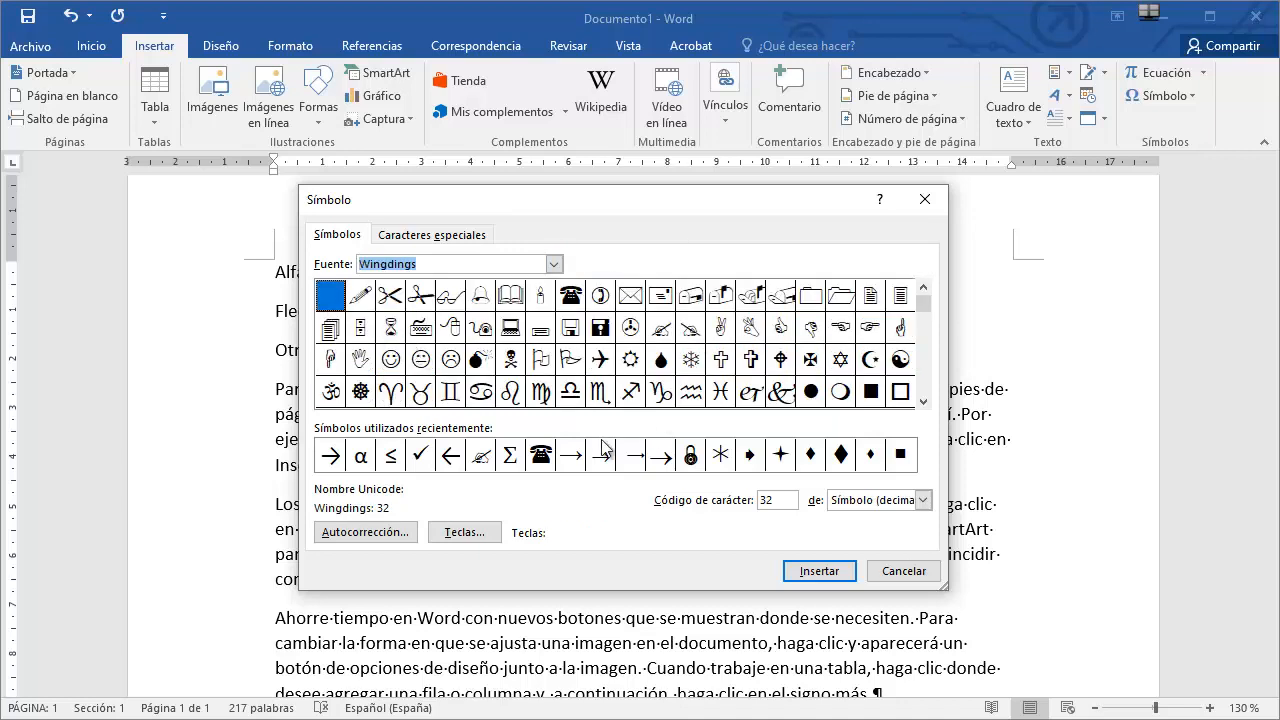
double_click(572, 298)
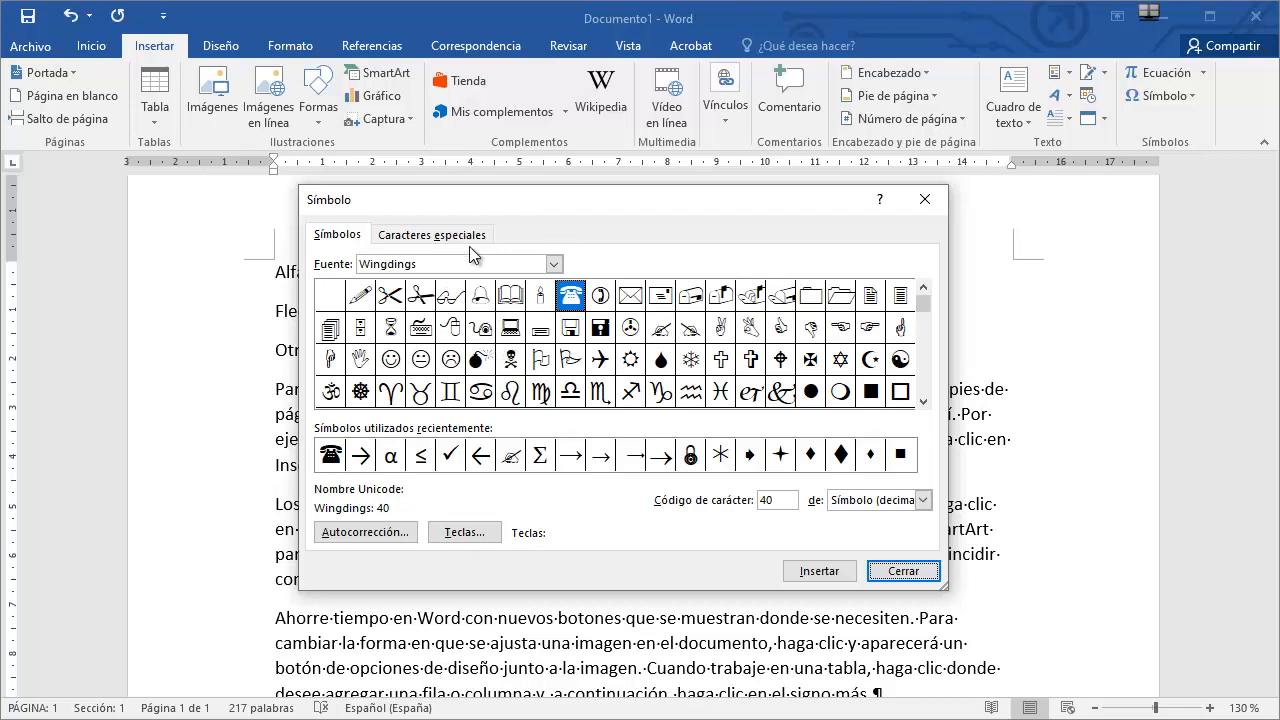
Browse the Symbol, Wingdings and Wingdings 2 fonts in the symbol dialog to compare their characters.
left_click(557, 265)
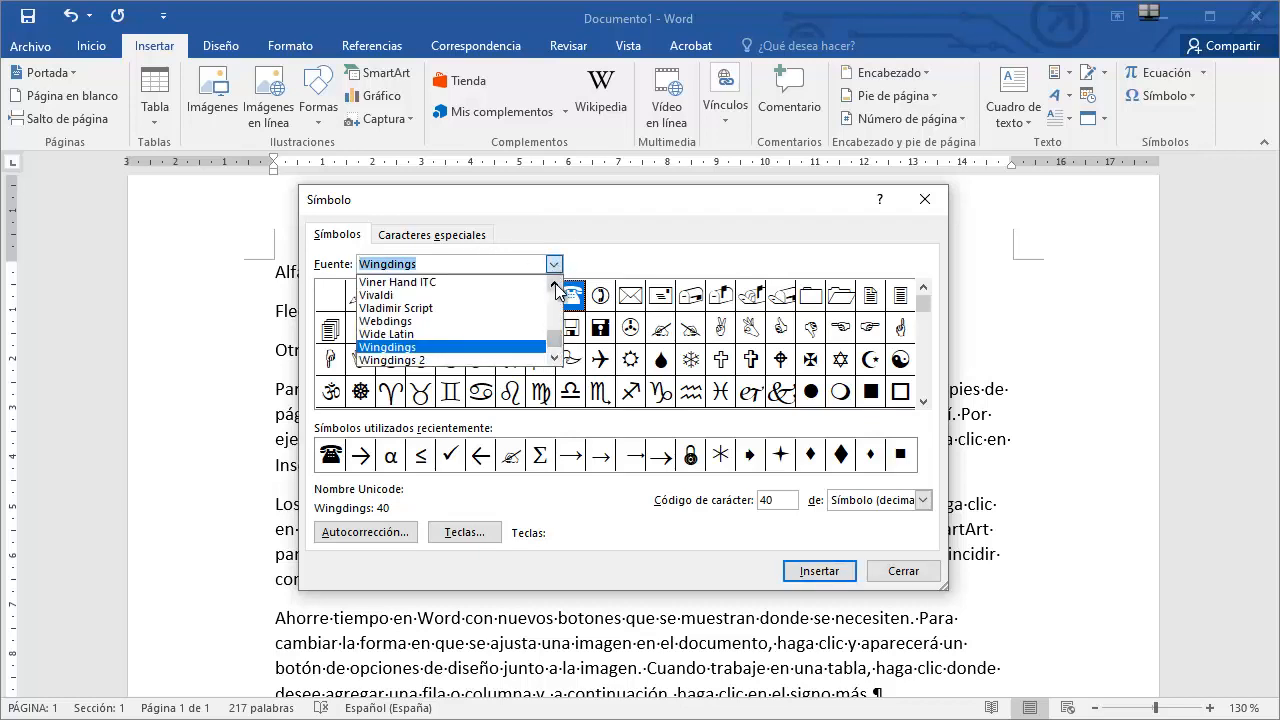
scroll(557, 290, "up", 8)
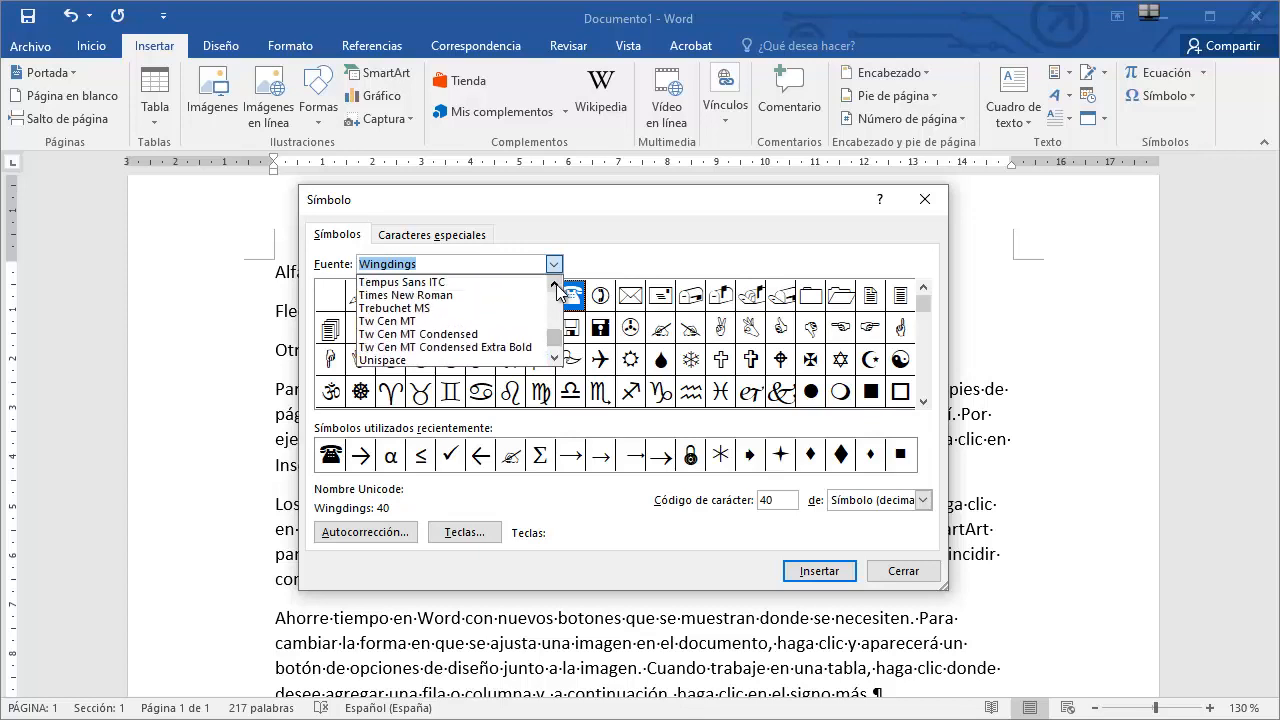
scroll(557, 290, "up", 3)
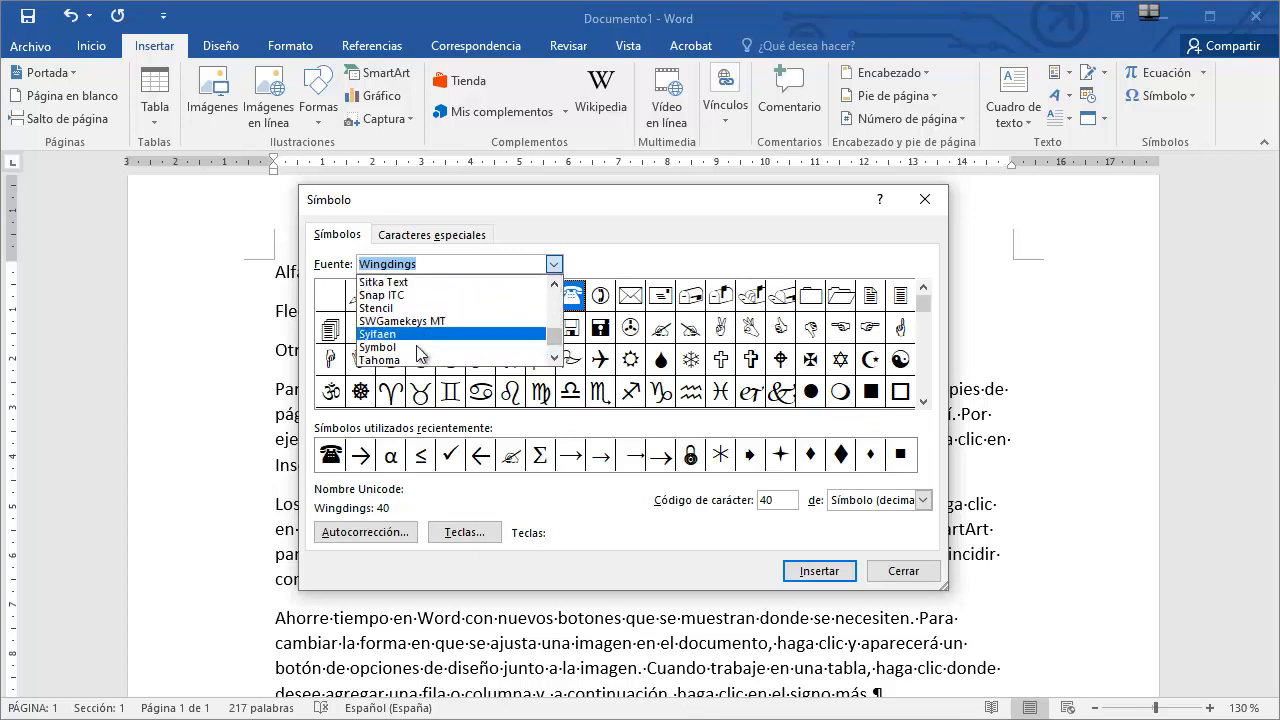
left_click(417, 347)
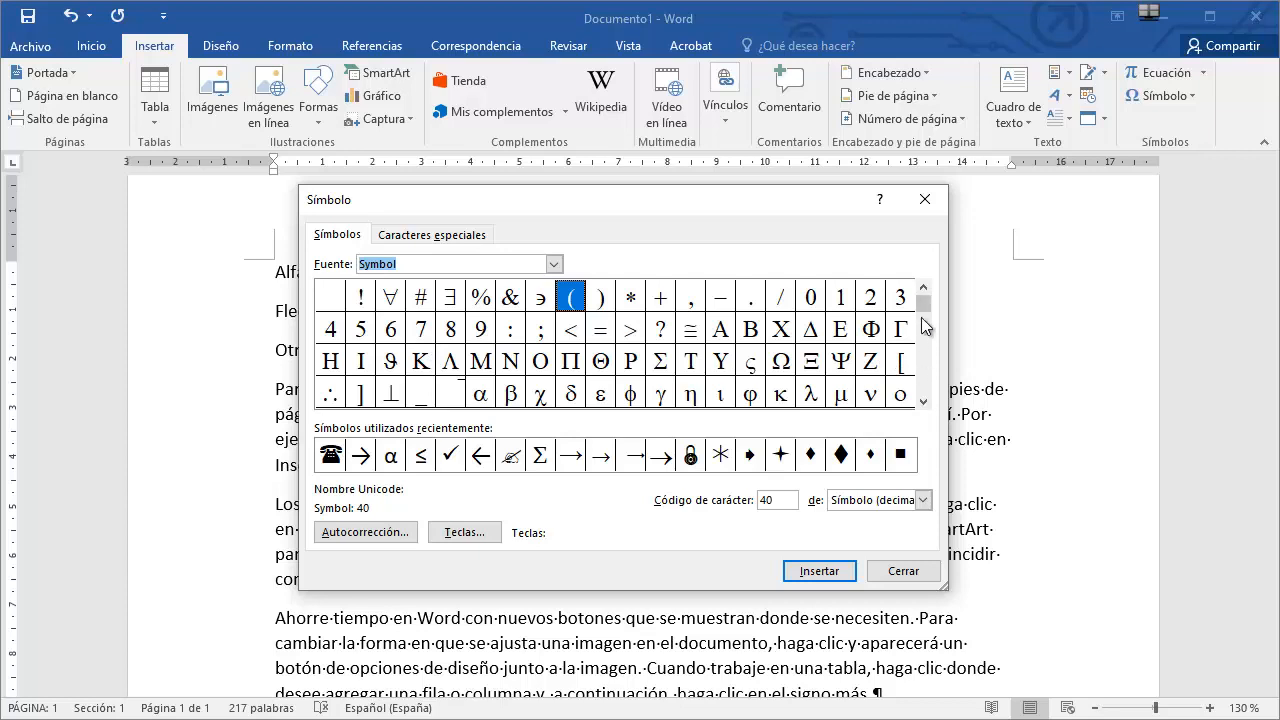
left_click_drag(929, 302, 929, 322)
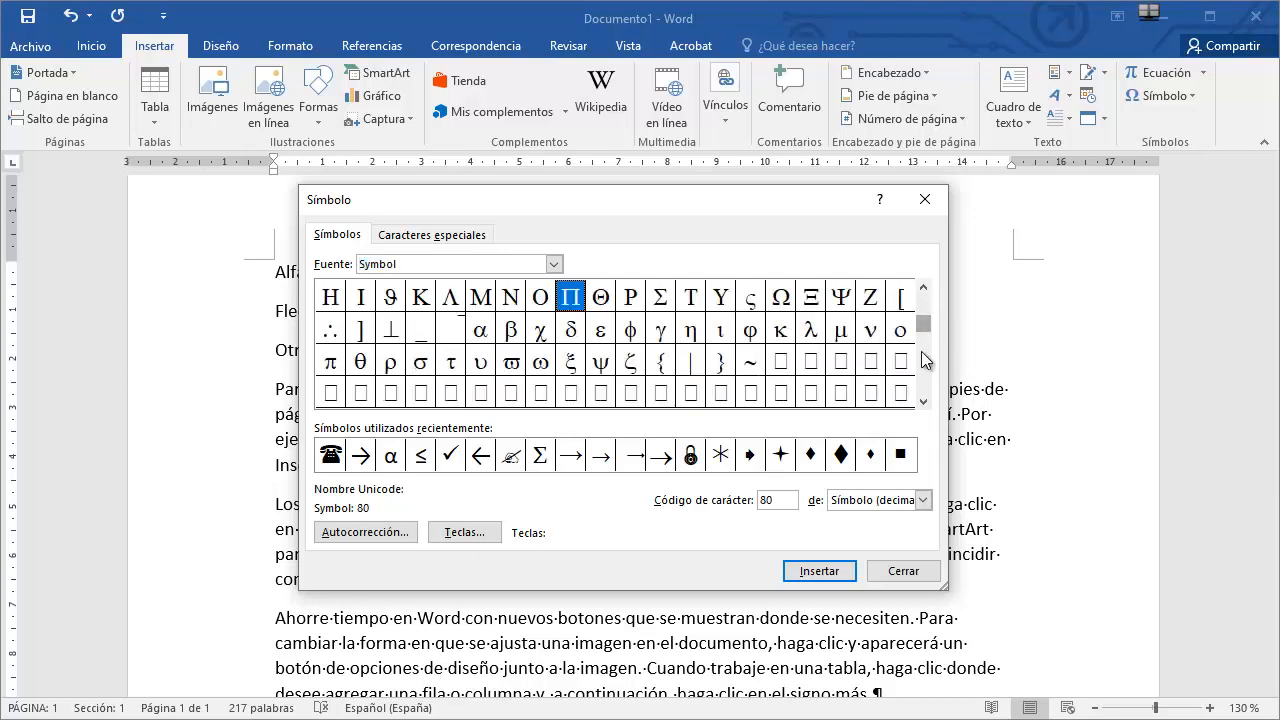
left_click(921, 351)
left_click(921, 313)
left_click_drag(922, 328, 922, 303)
left_click(553, 264)
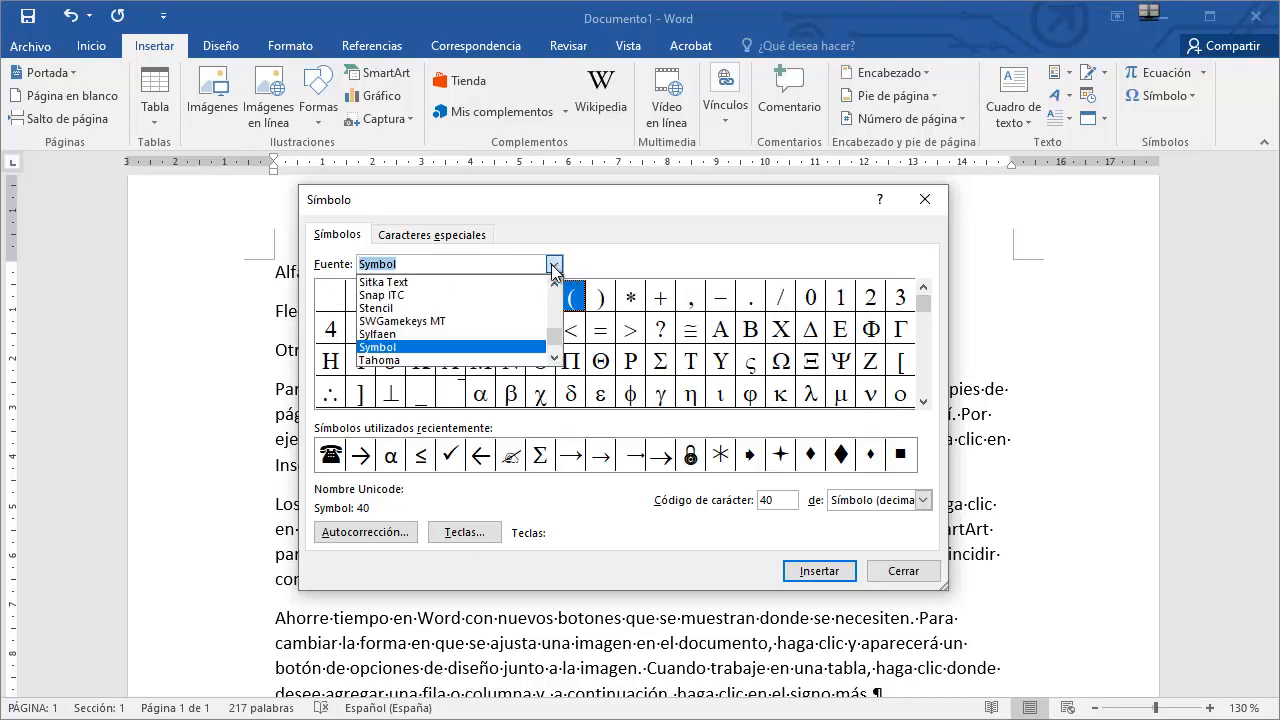
left_click(553, 358)
left_click(553, 358)
left_click(553, 358)
left_click(553, 358)
left_click(553, 358)
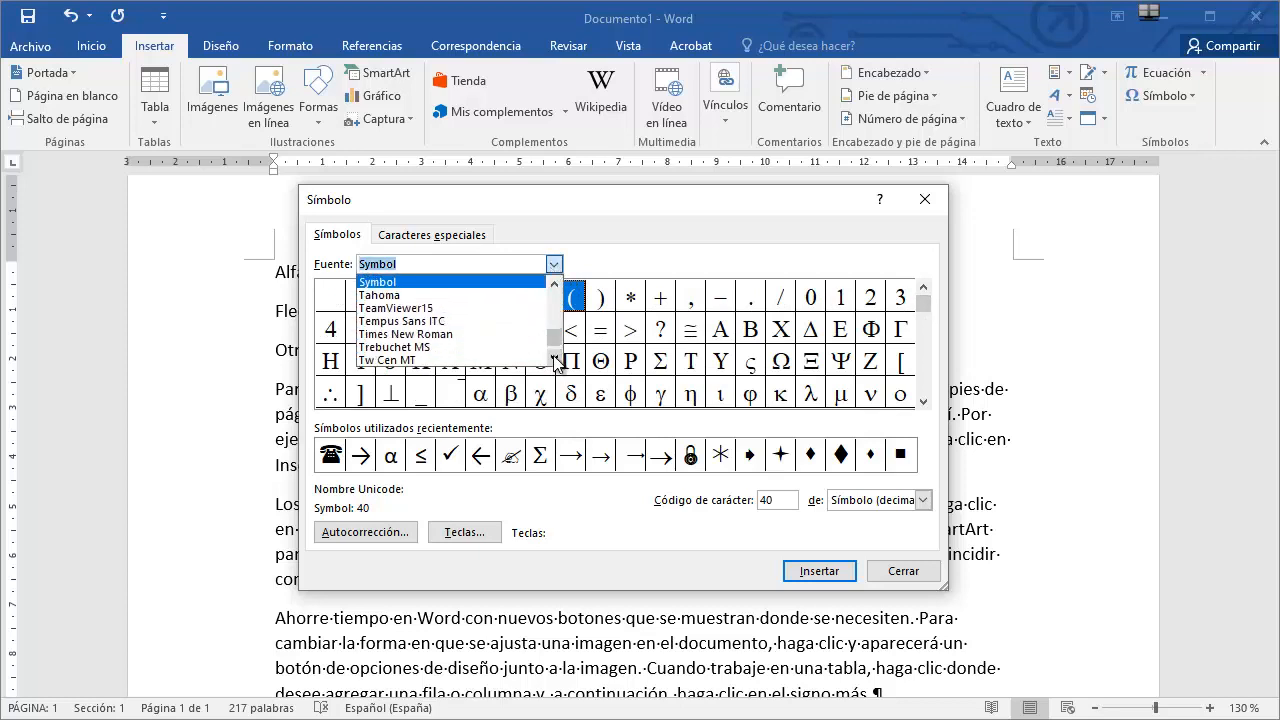
left_click(553, 358)
left_click(553, 358)
left_click(553, 358)
left_click(553, 358)
left_click(553, 358)
left_click(553, 358)
left_click(553, 358)
left_click(553, 358)
left_click(553, 358)
left_click(553, 358)
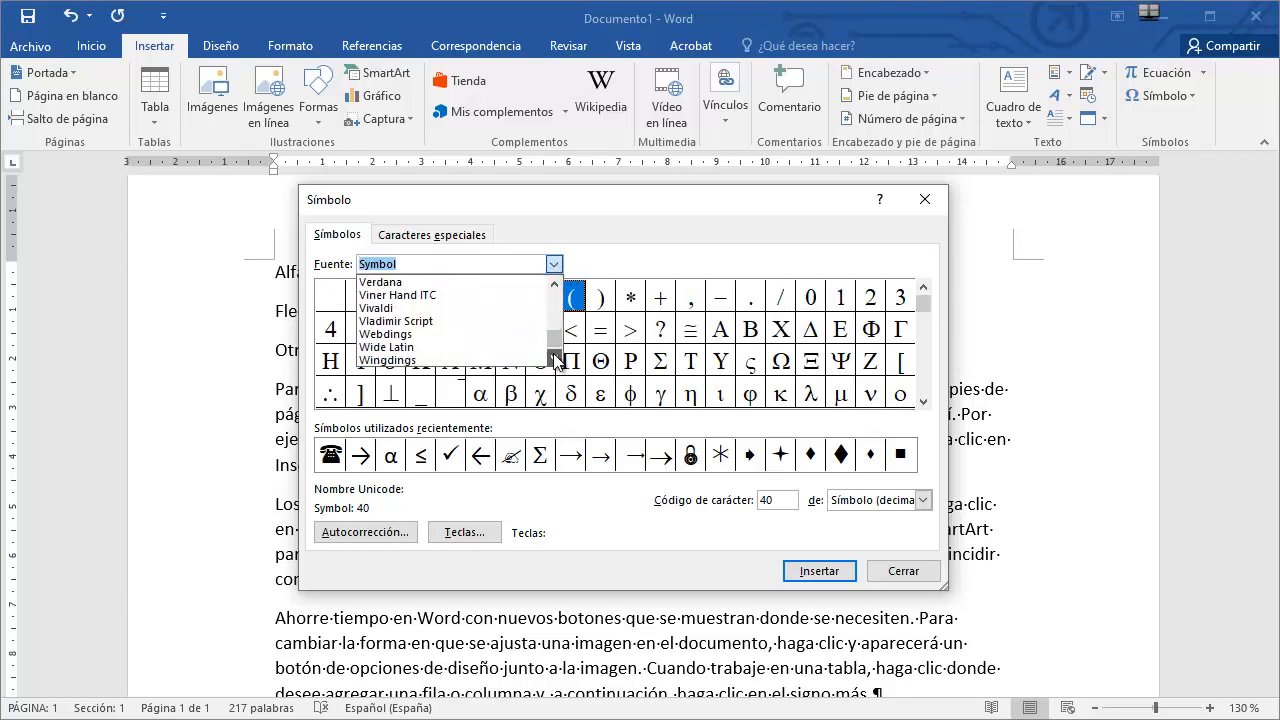
left_click(553, 358)
left_click(553, 358)
left_click(553, 358)
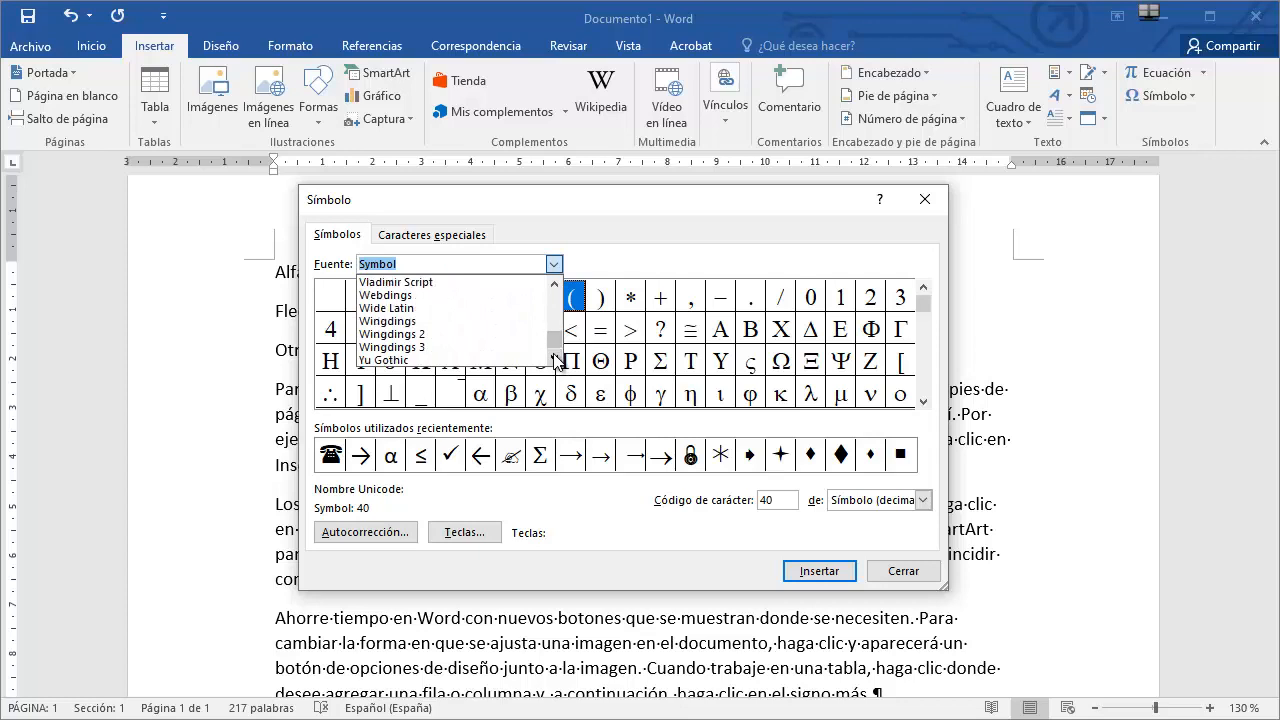
left_click(413, 350)
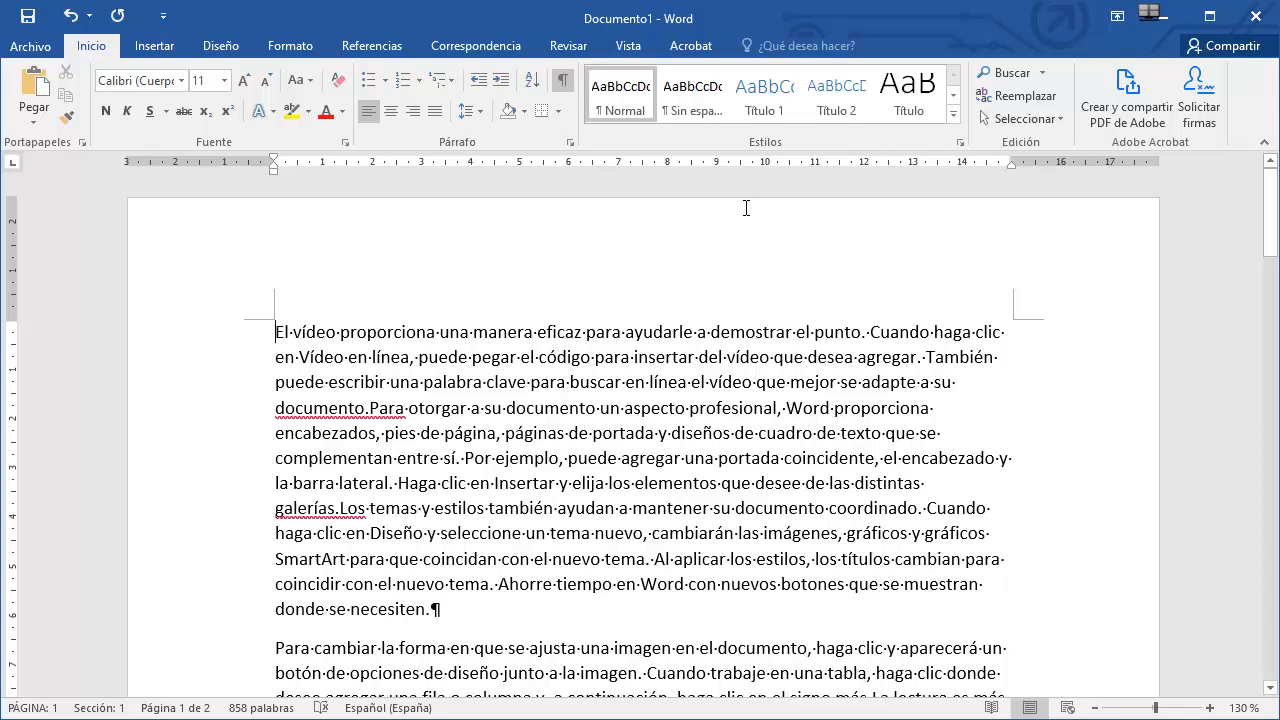
Search the document for 'Vídeo' in the navigation pane and jump to the fourth match.
key("ctrl+b")
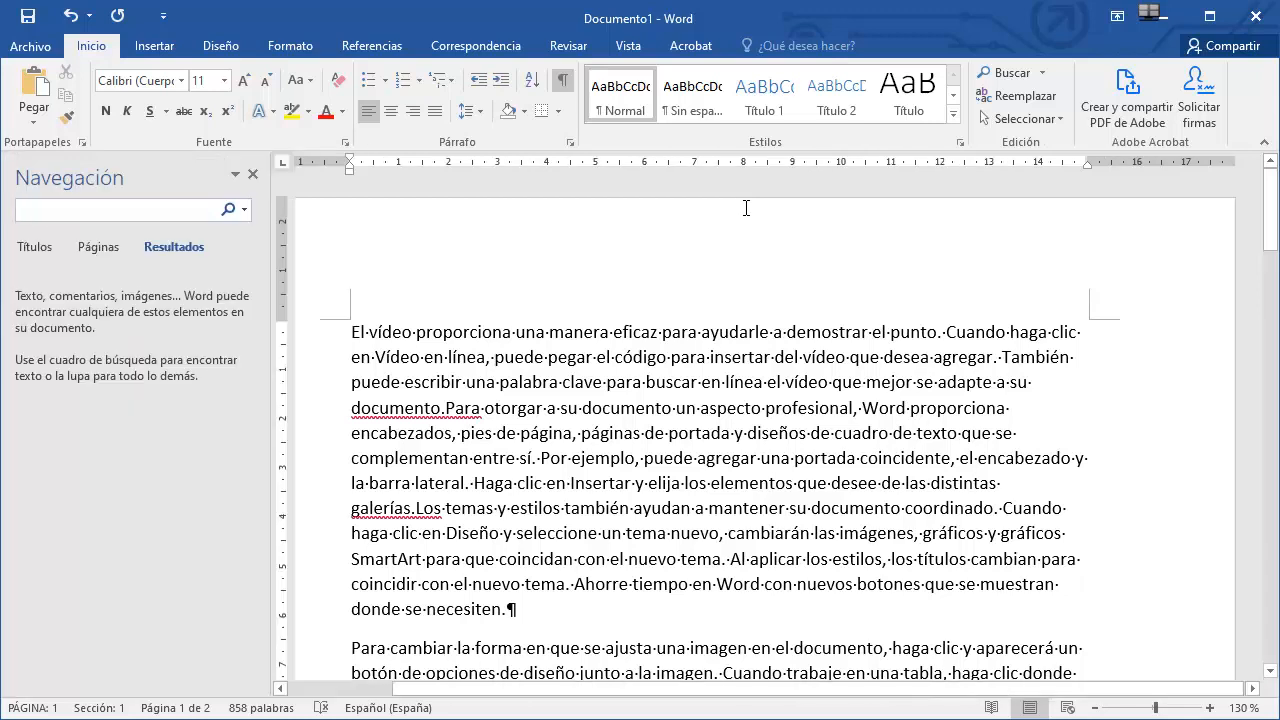
left_click(193, 210)
type("Video")
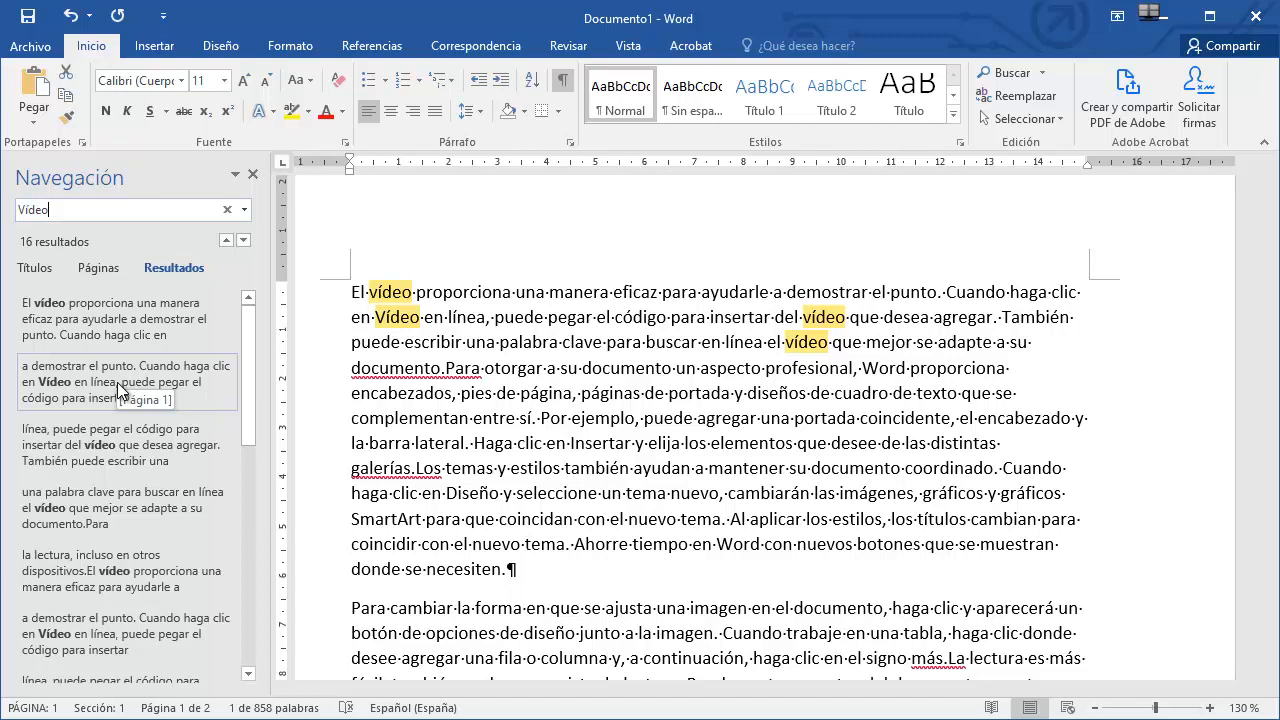
left_click(110, 505)
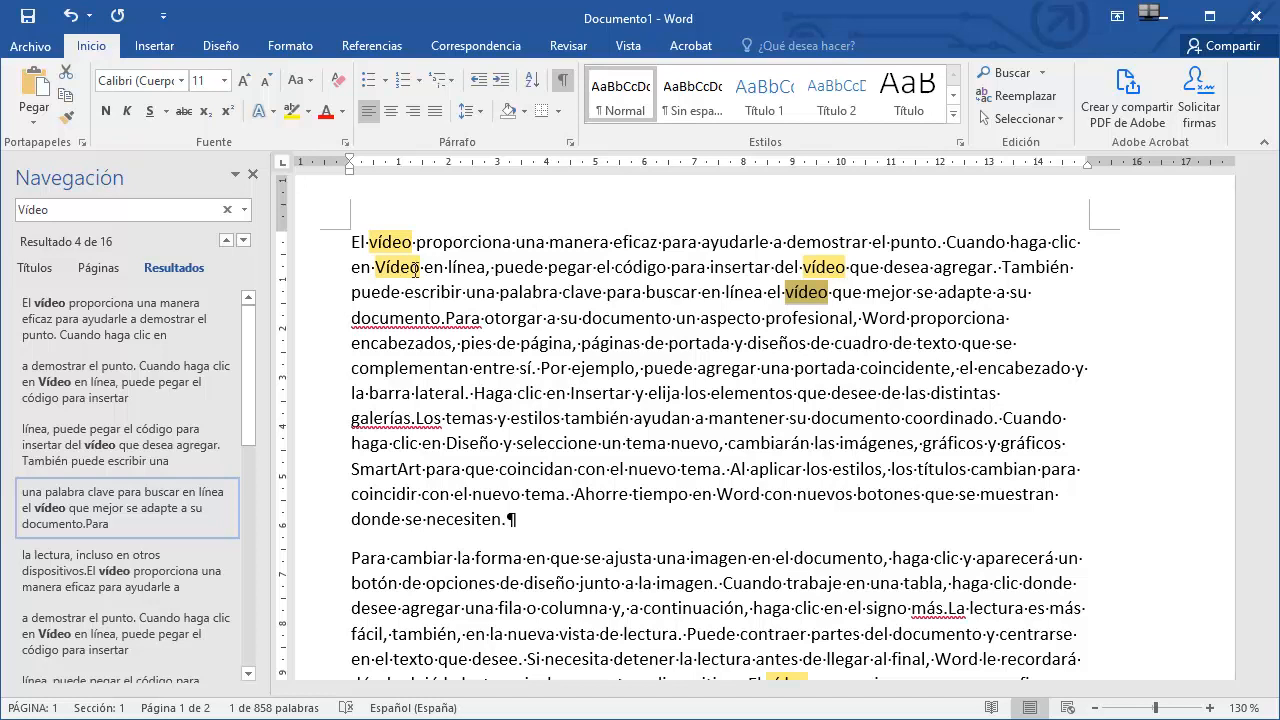
Open the advanced Find dialog and expand its additional search options.
left_click(1043, 73)
left_click(1032, 119)
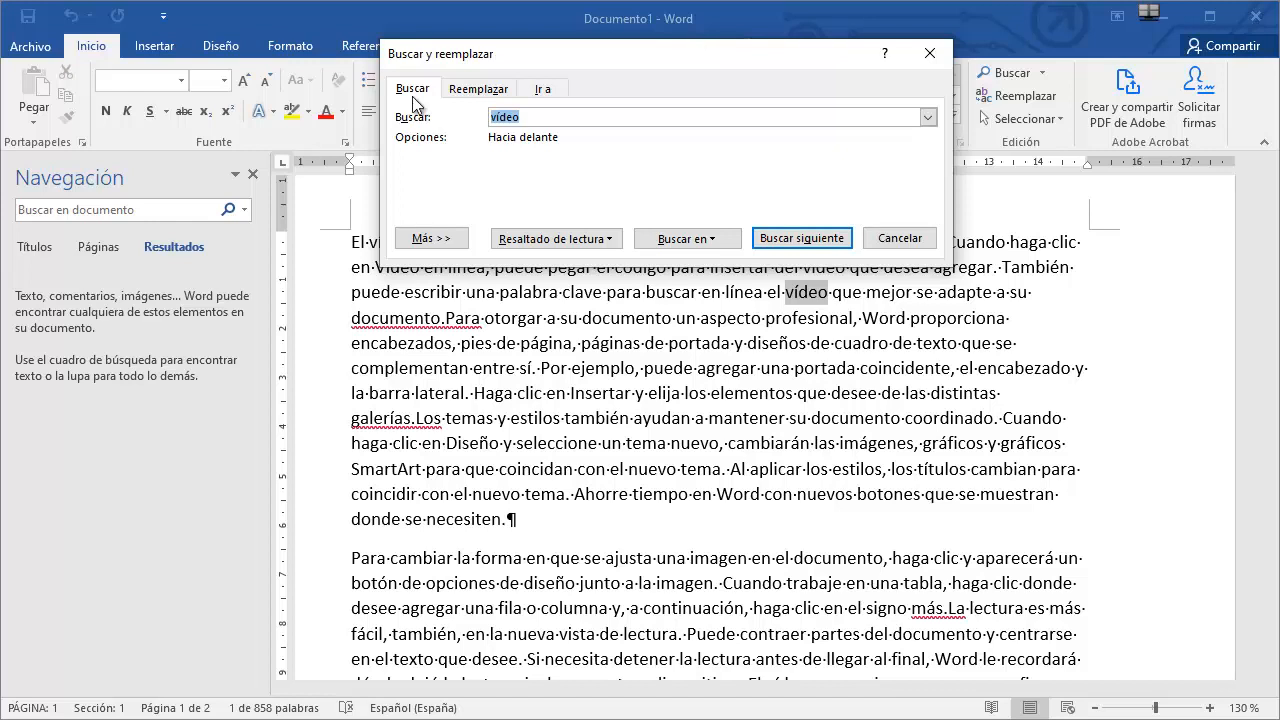
left_click(431, 240)
left_click(431, 240)
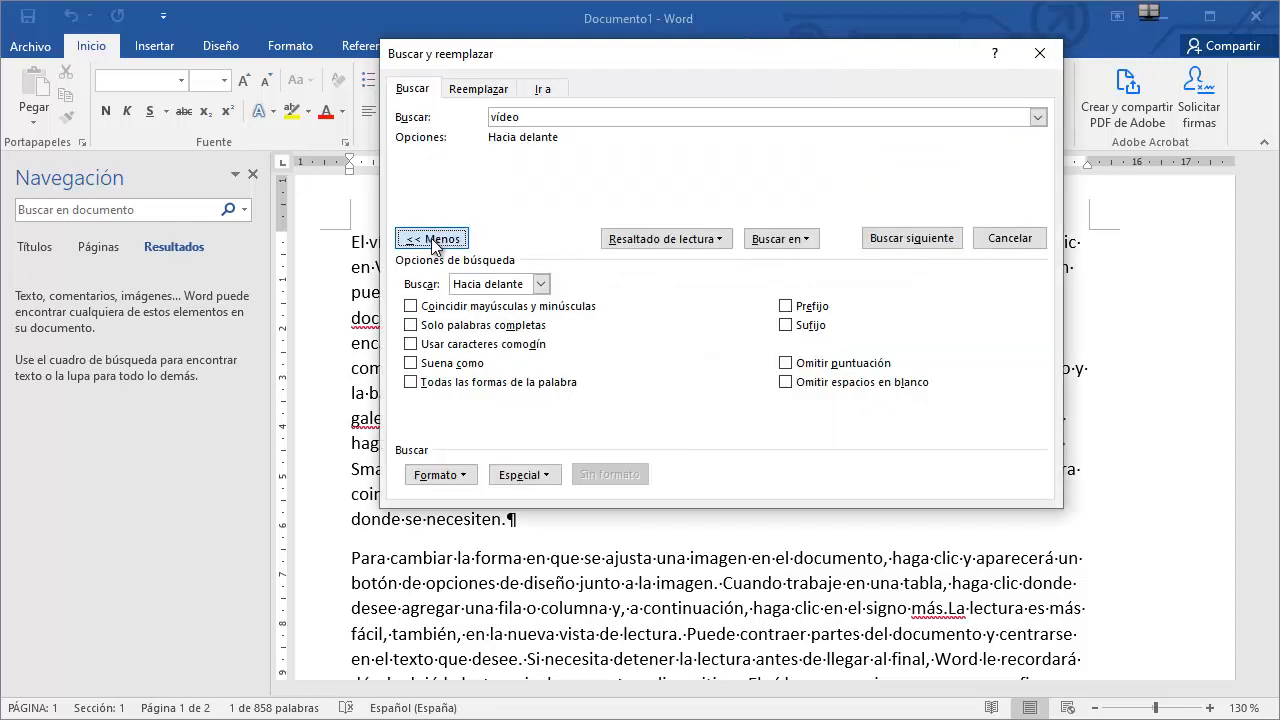
left_click(432, 240)
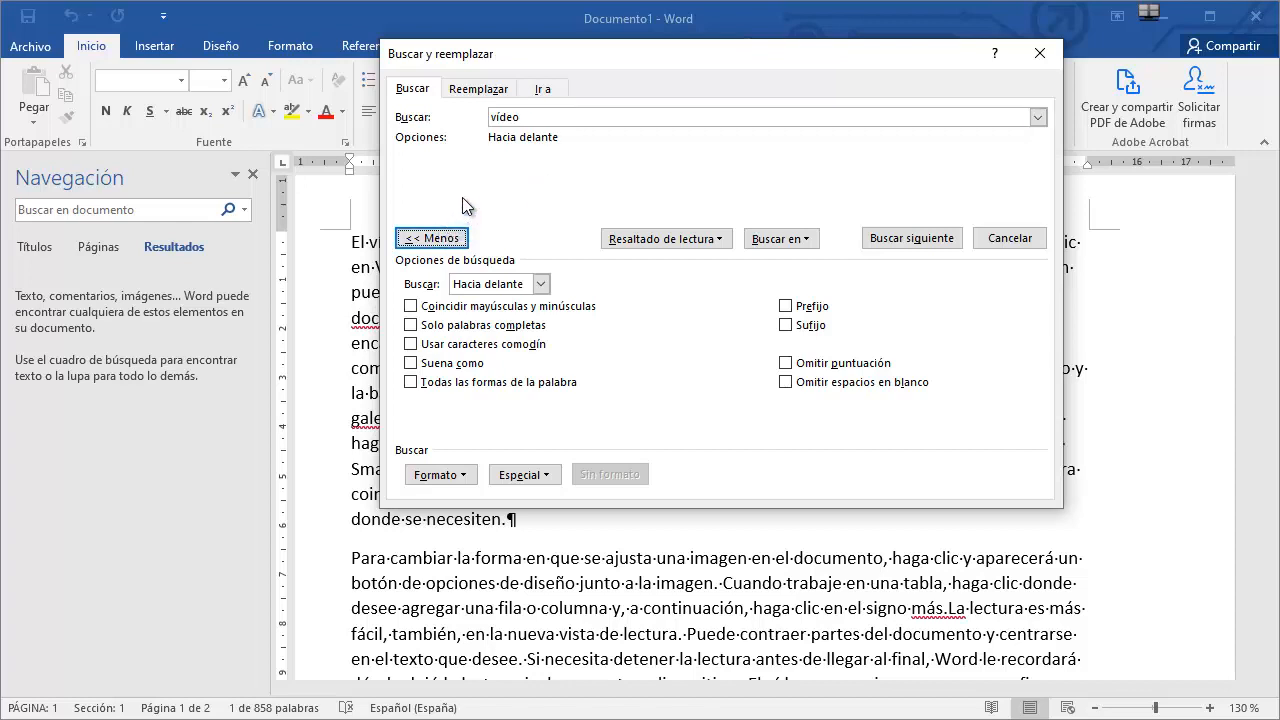
Step through successive occurrences of 'vídeo' with Find Next.
left_click(530, 118)
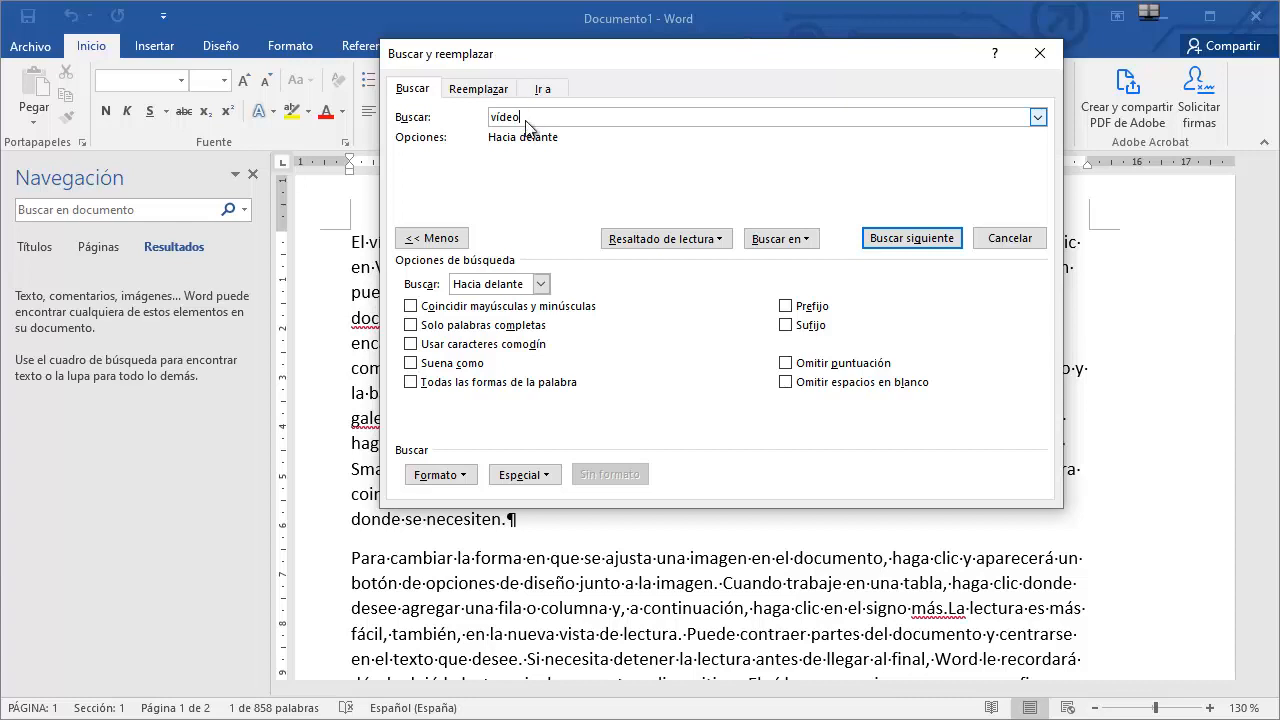
key("Return")
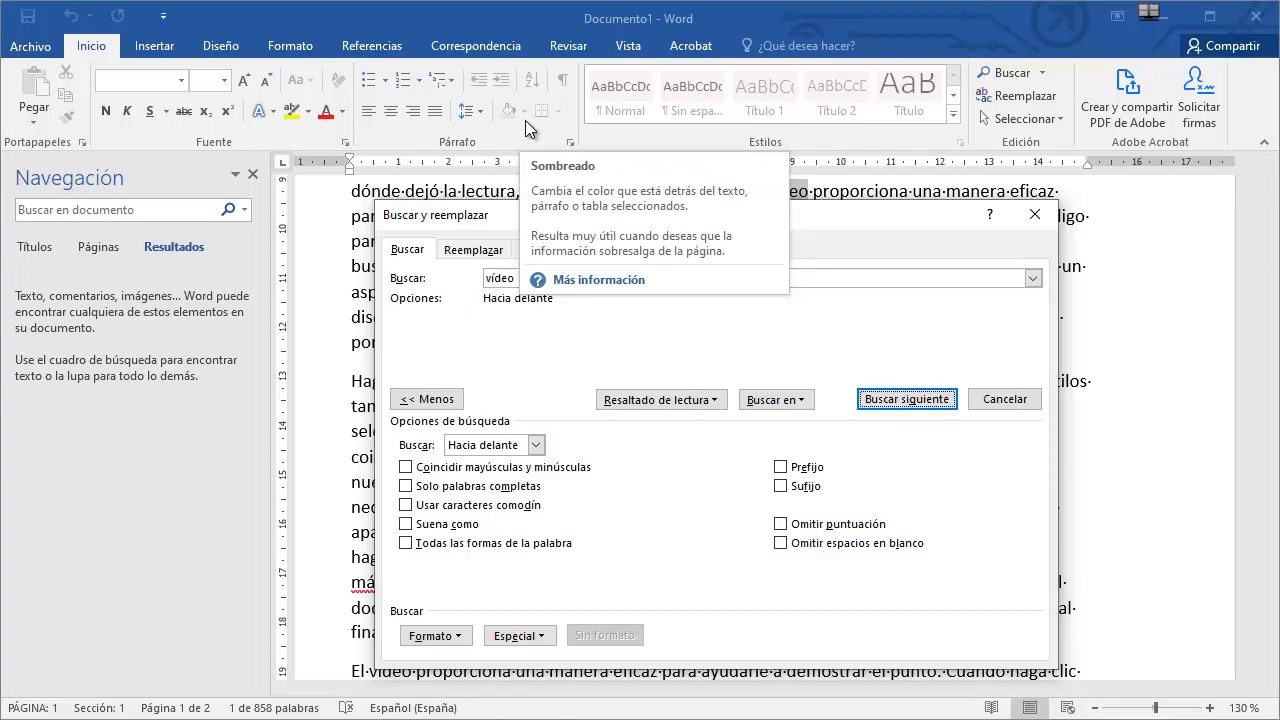
key("Return")
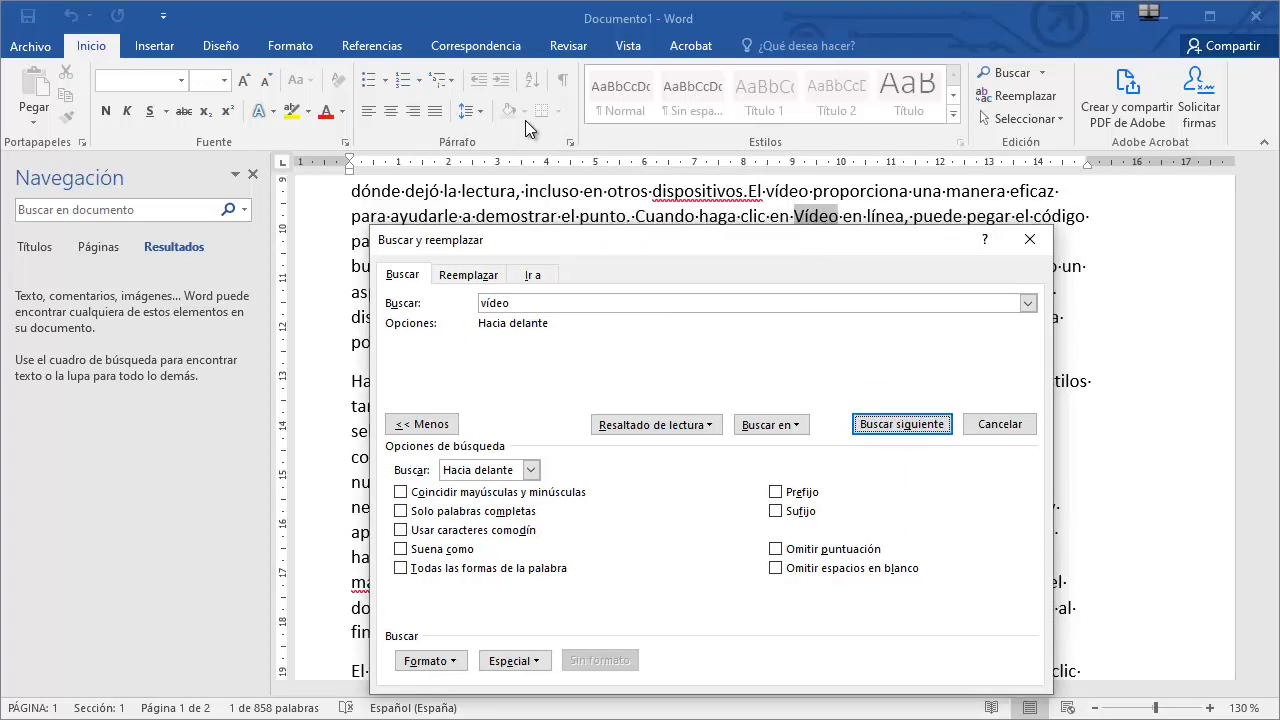
key("Return")
key("Return")
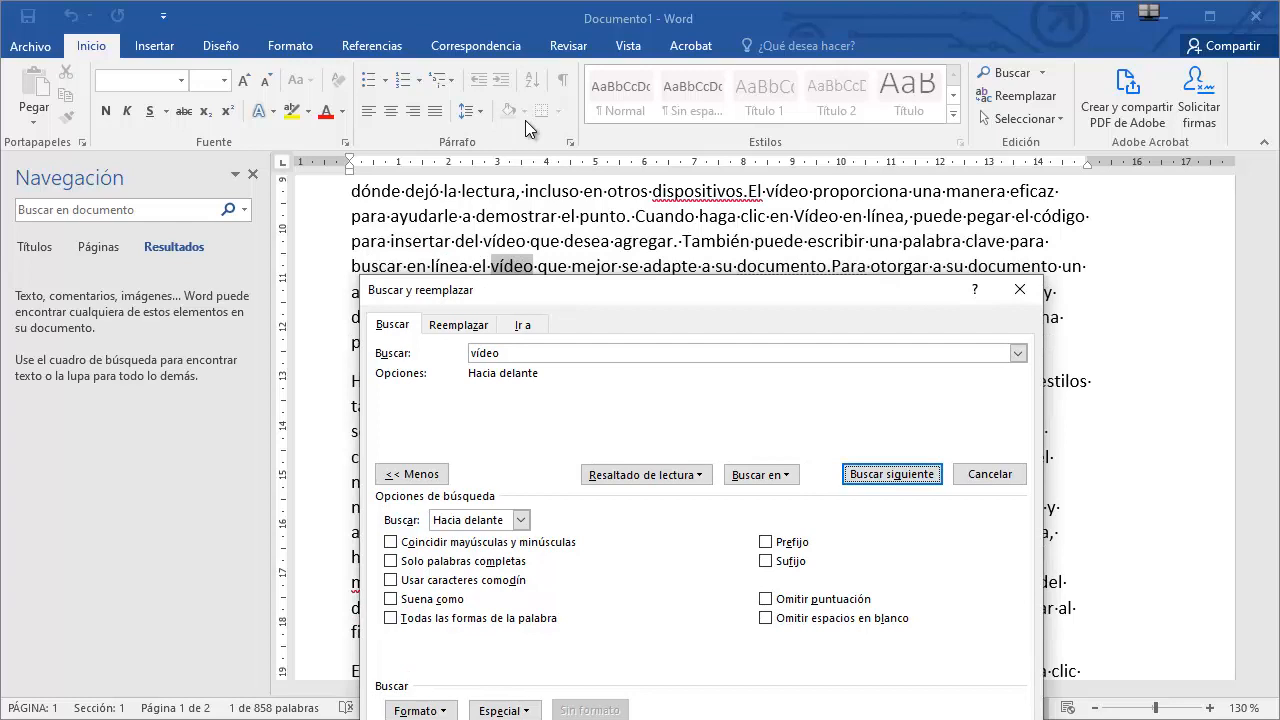
key("Return")
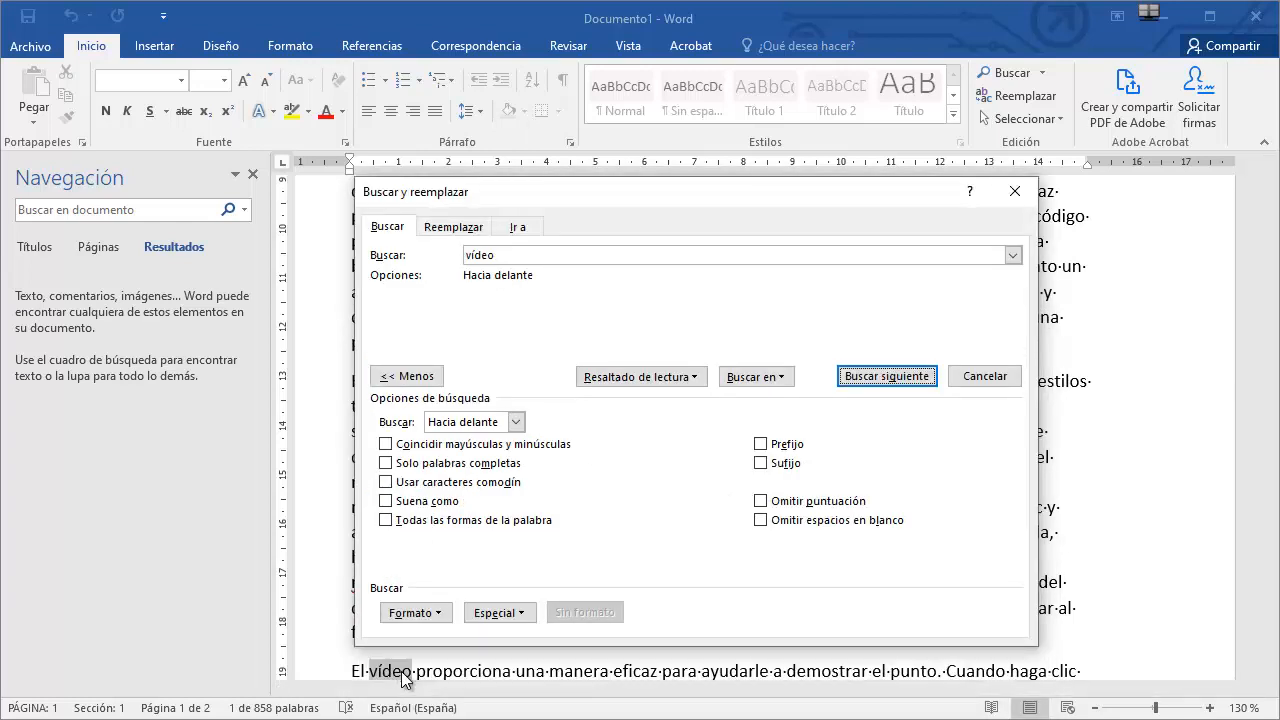
left_click(873, 386)
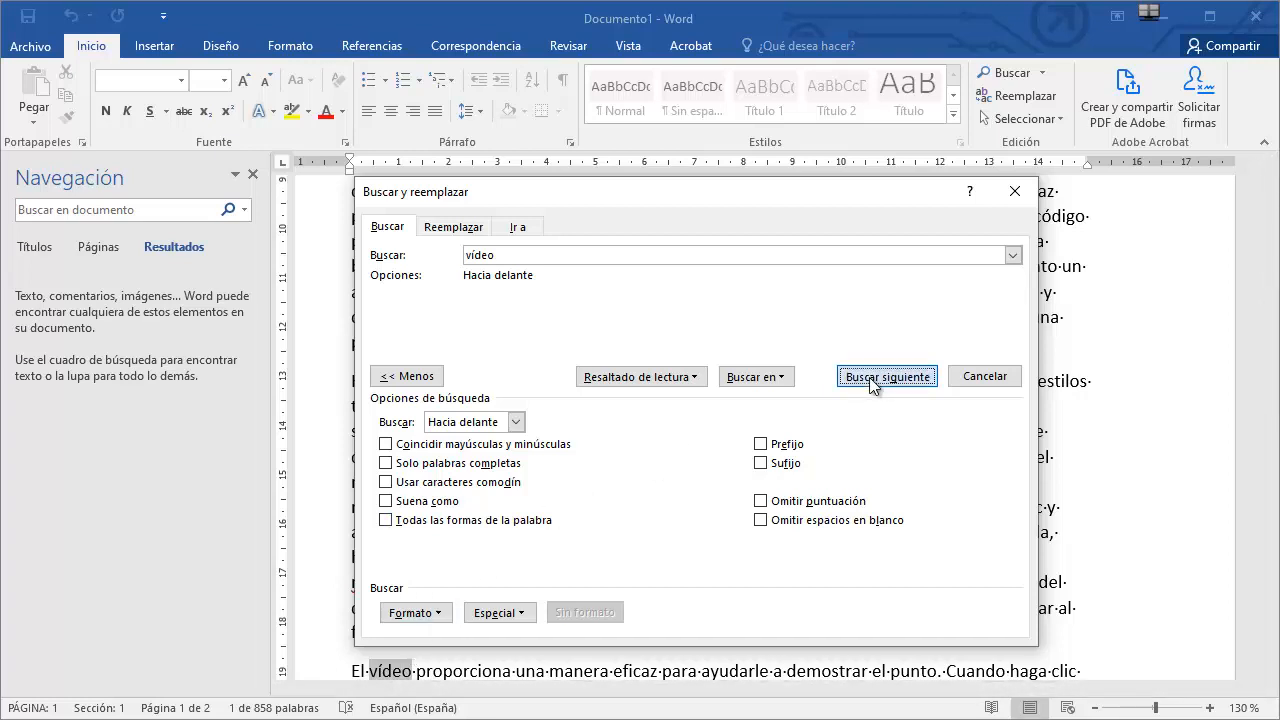
left_click(876, 402)
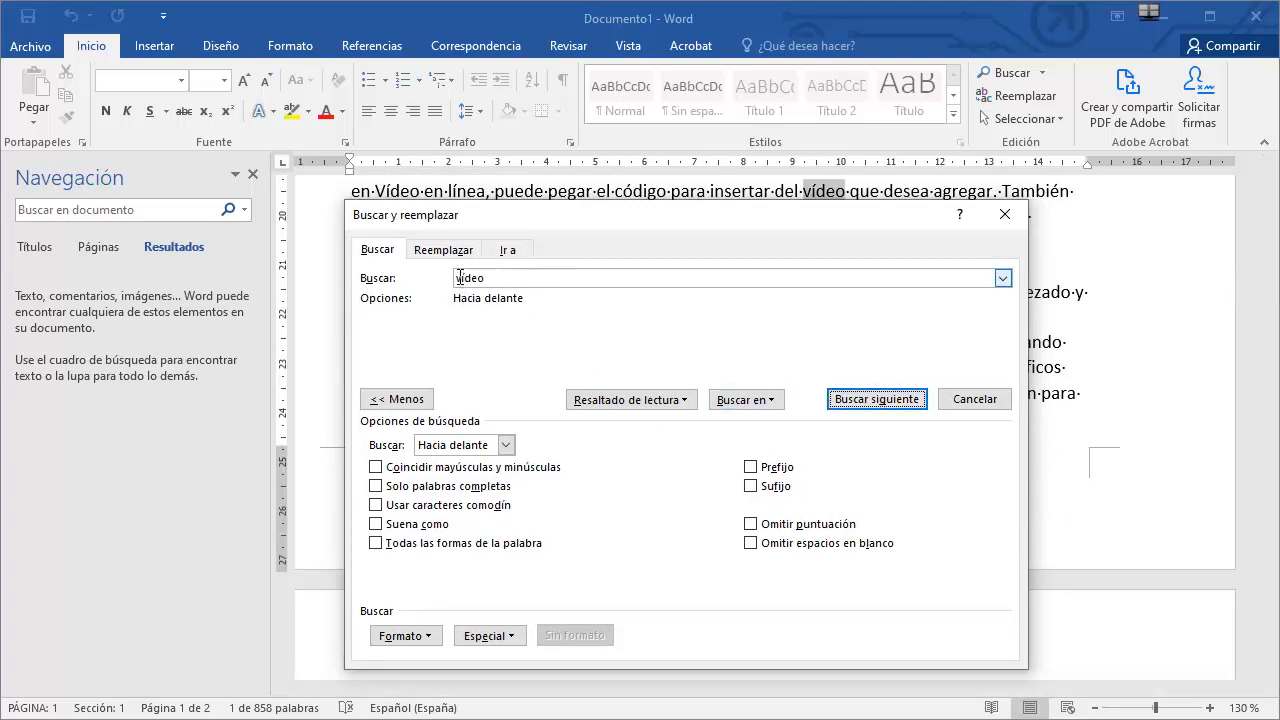
Search case-sensitively for 'Vídeo' by enabling Coincidir mayúsculas y minúsculas, and find the next match.
left_click(460, 277)
key("Delete")
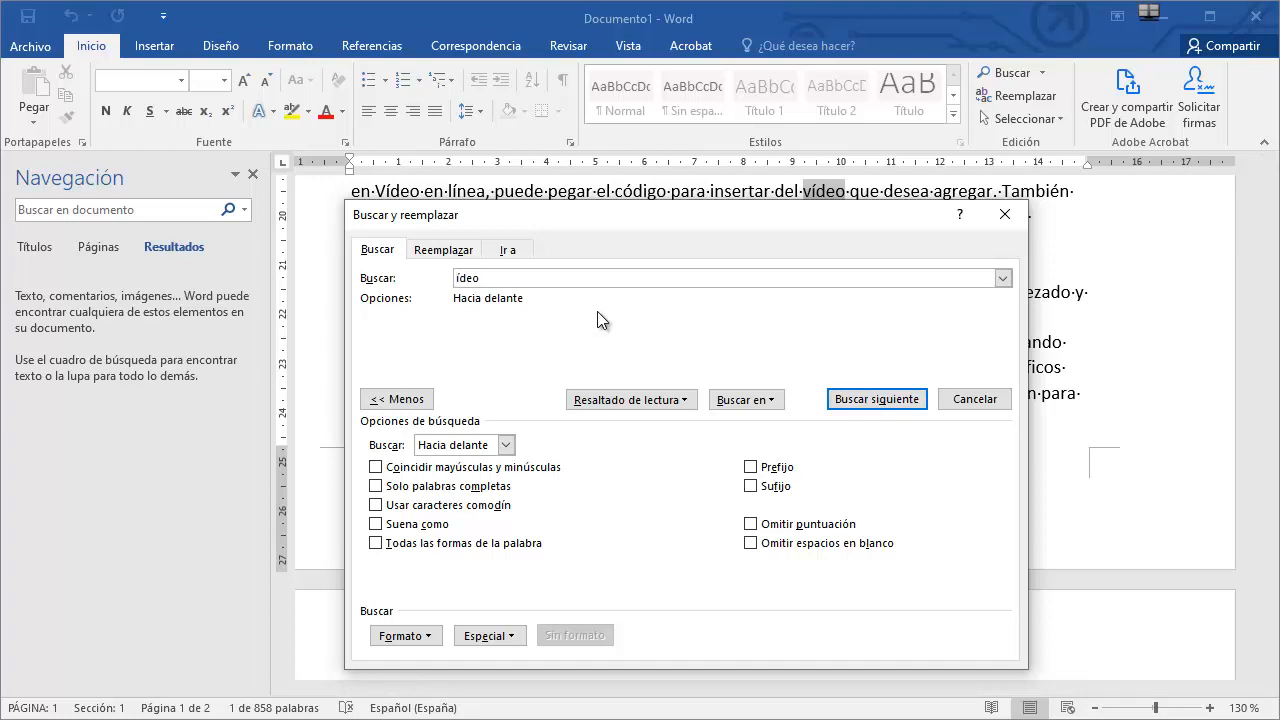
type("V")
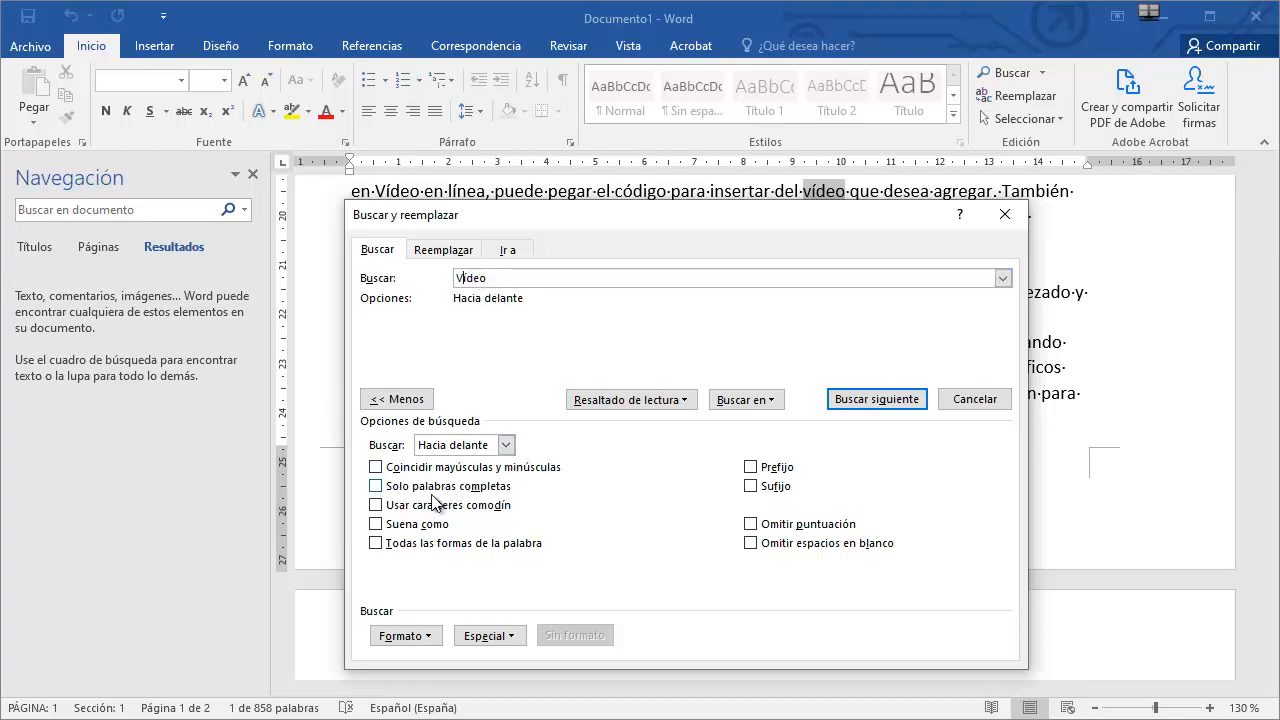
left_click(375, 467)
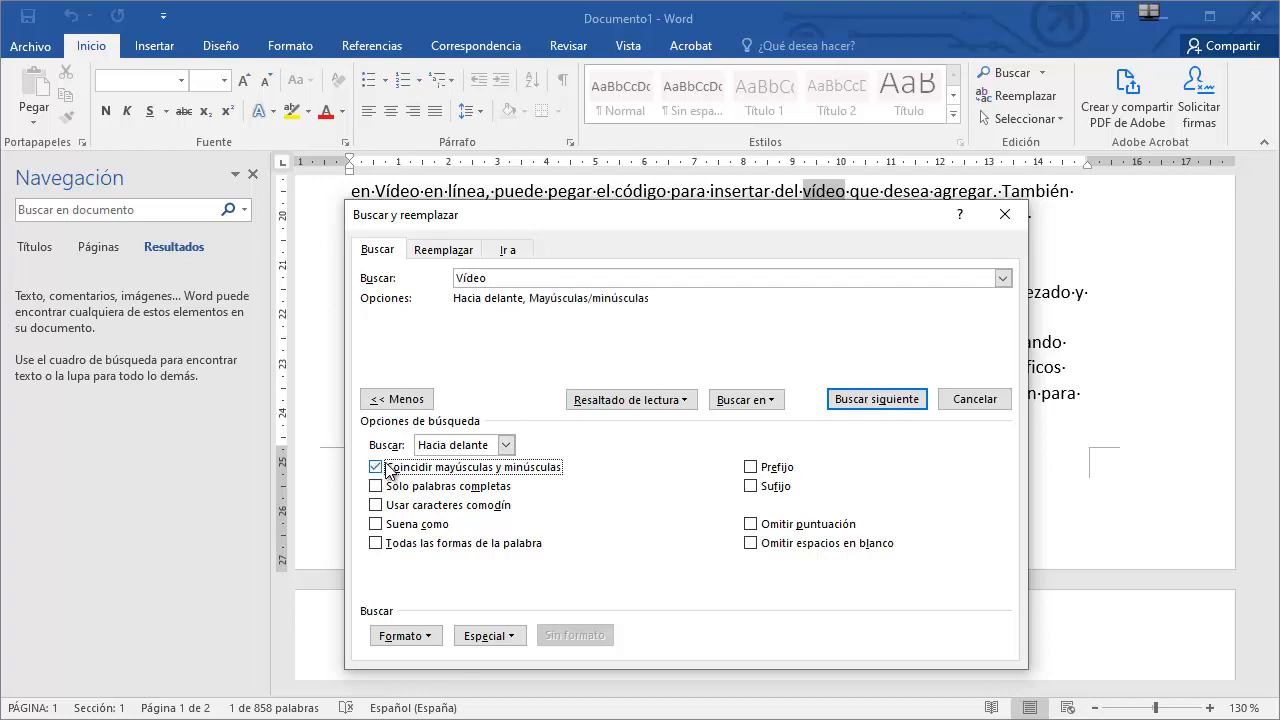
left_click(871, 400)
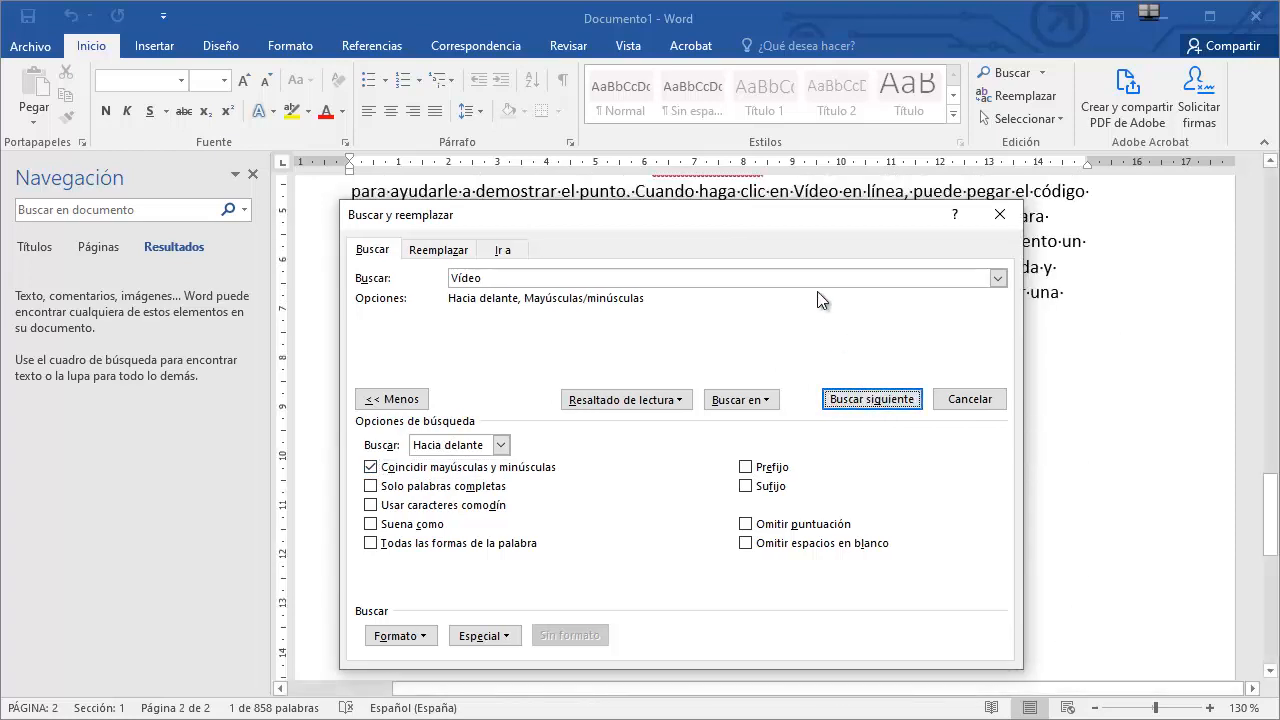
left_click_drag(753, 214, 783, 265)
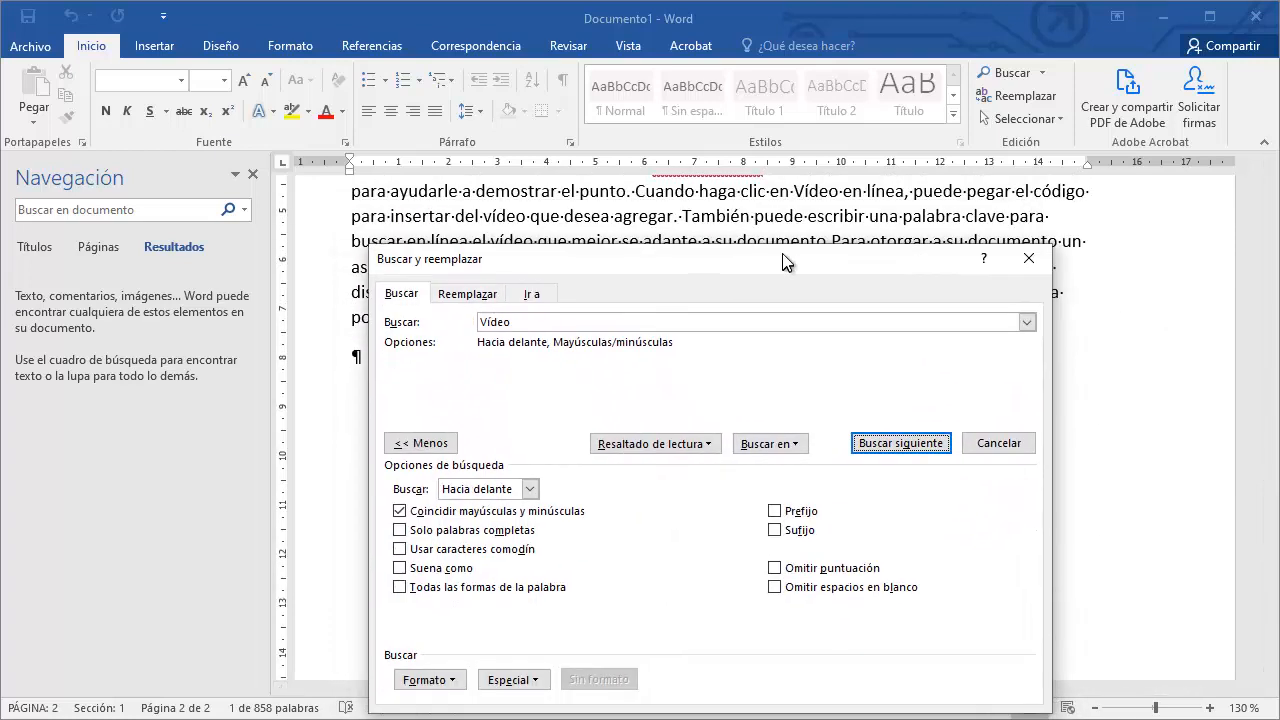
Keep searching for 'Vídeo' with Find Next, continuing from the start of the document until the search completes.
left_click(905, 442)
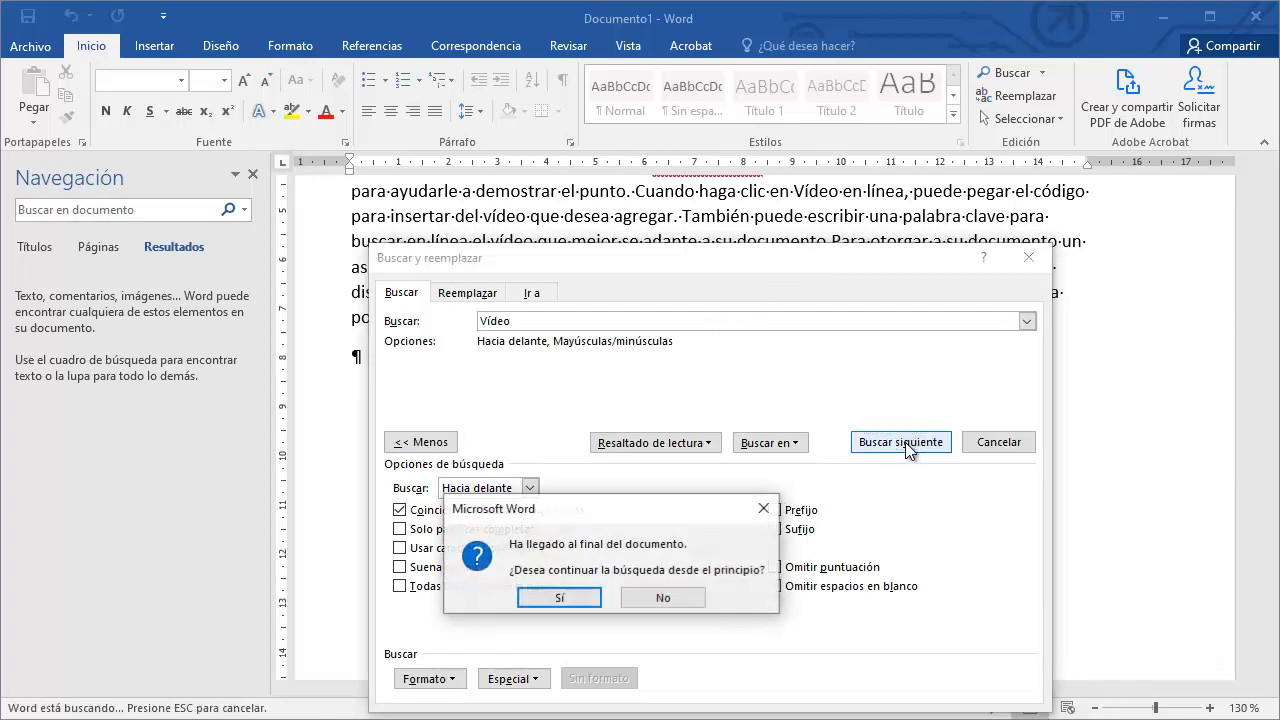
left_click(564, 599)
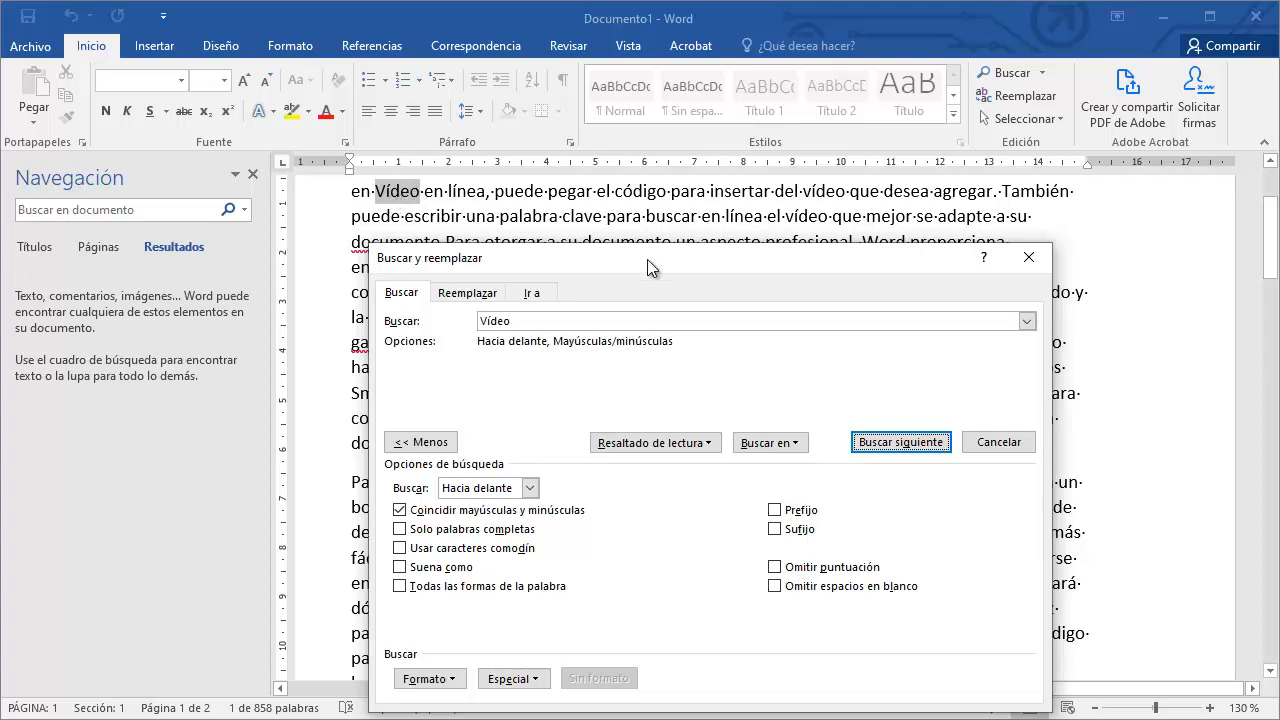
left_click(888, 444)
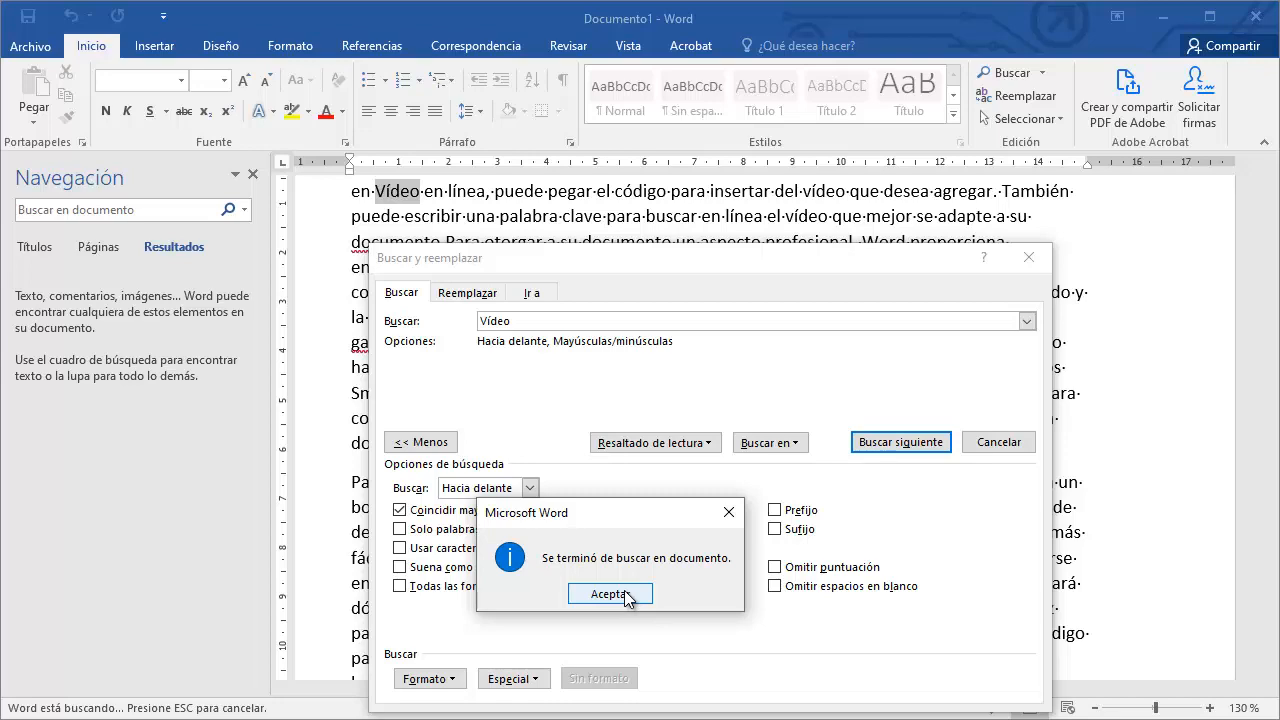
left_click(628, 595)
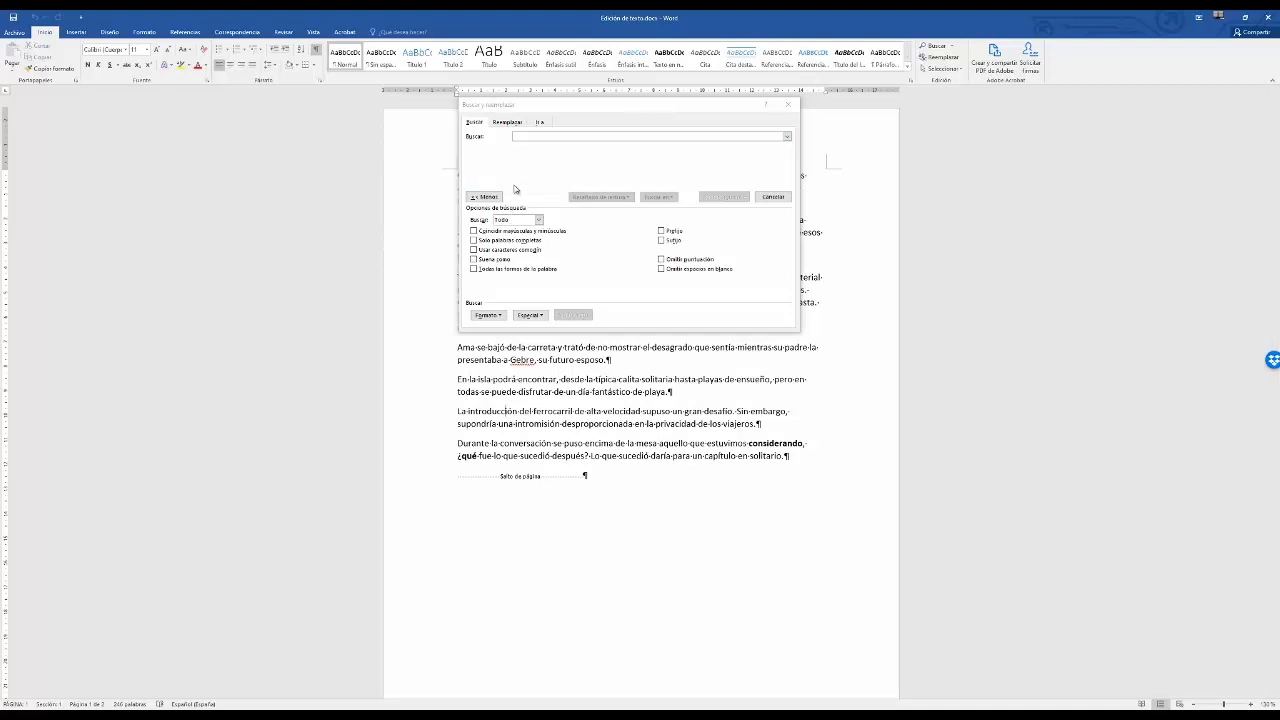
left_click(485, 197)
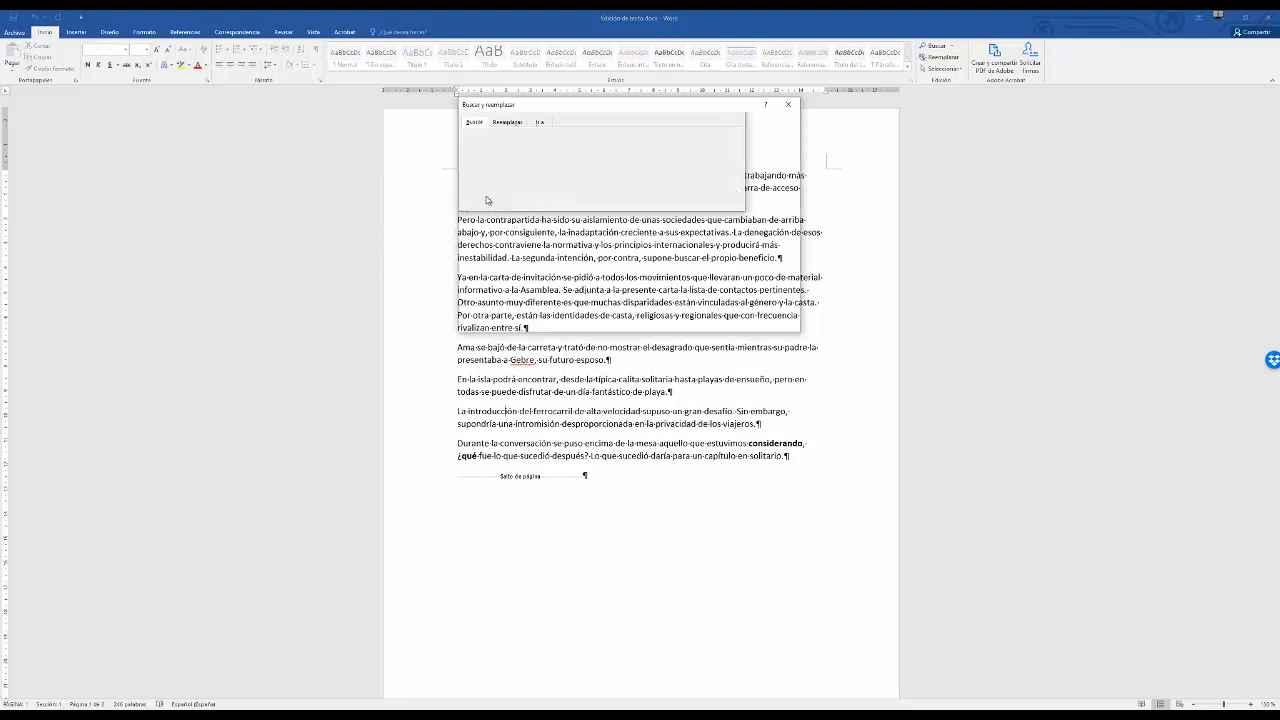
left_click(485, 197)
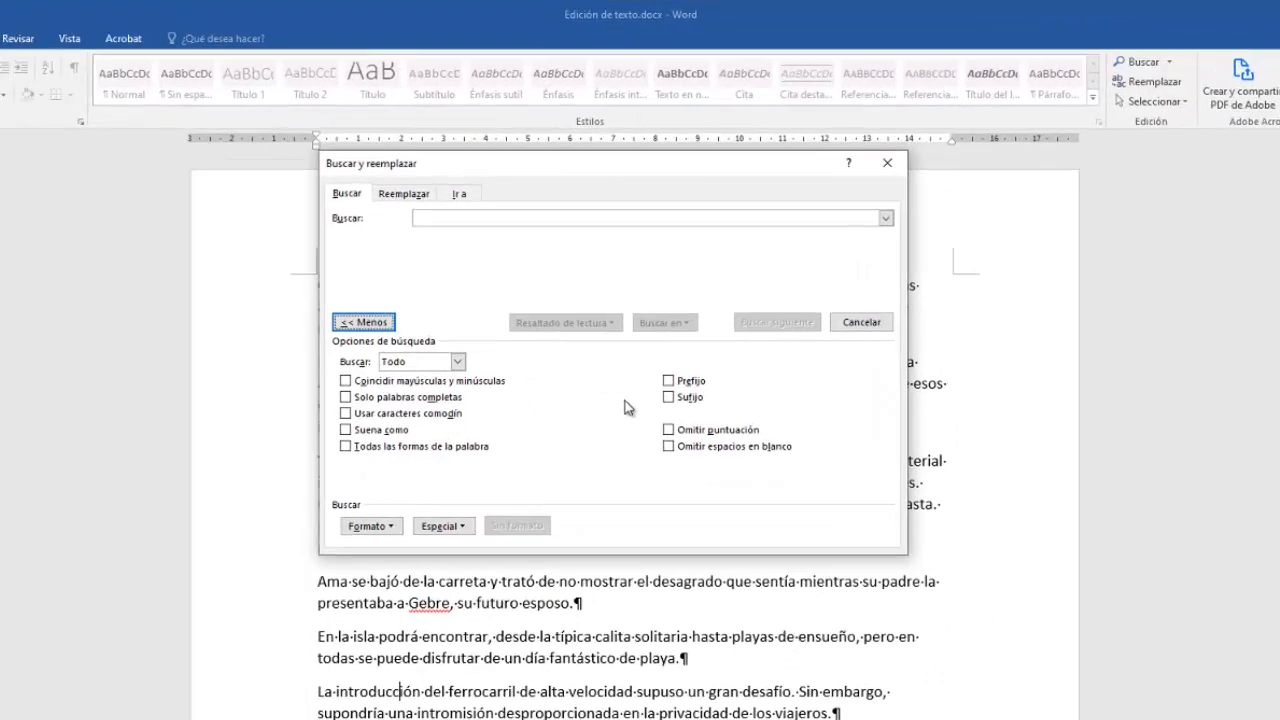
left_click(457, 362)
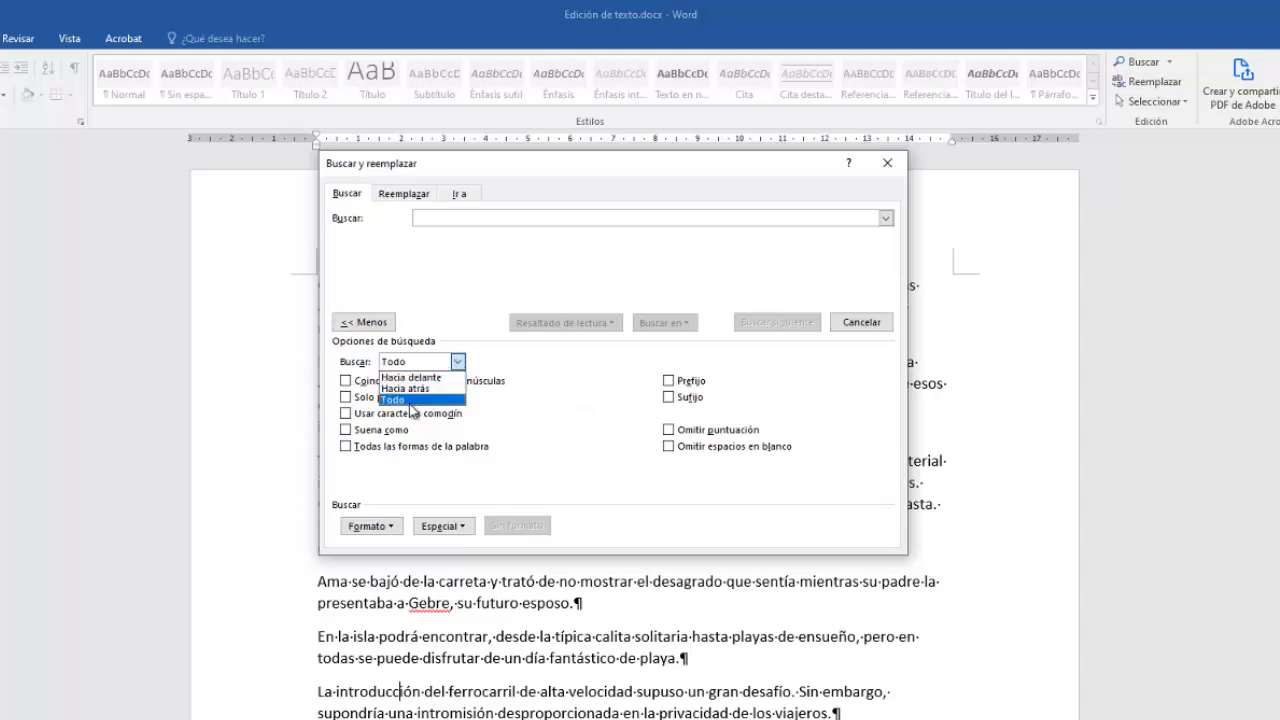
left_click(542, 381)
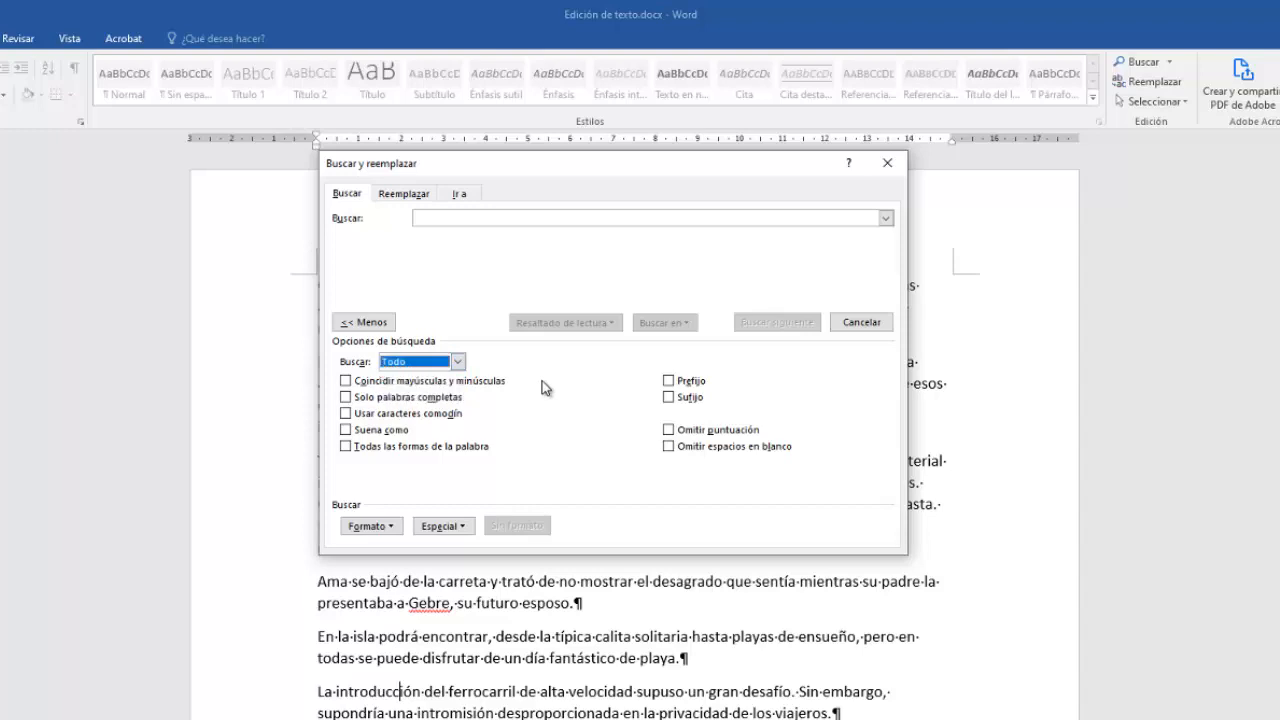
left_click(542, 387)
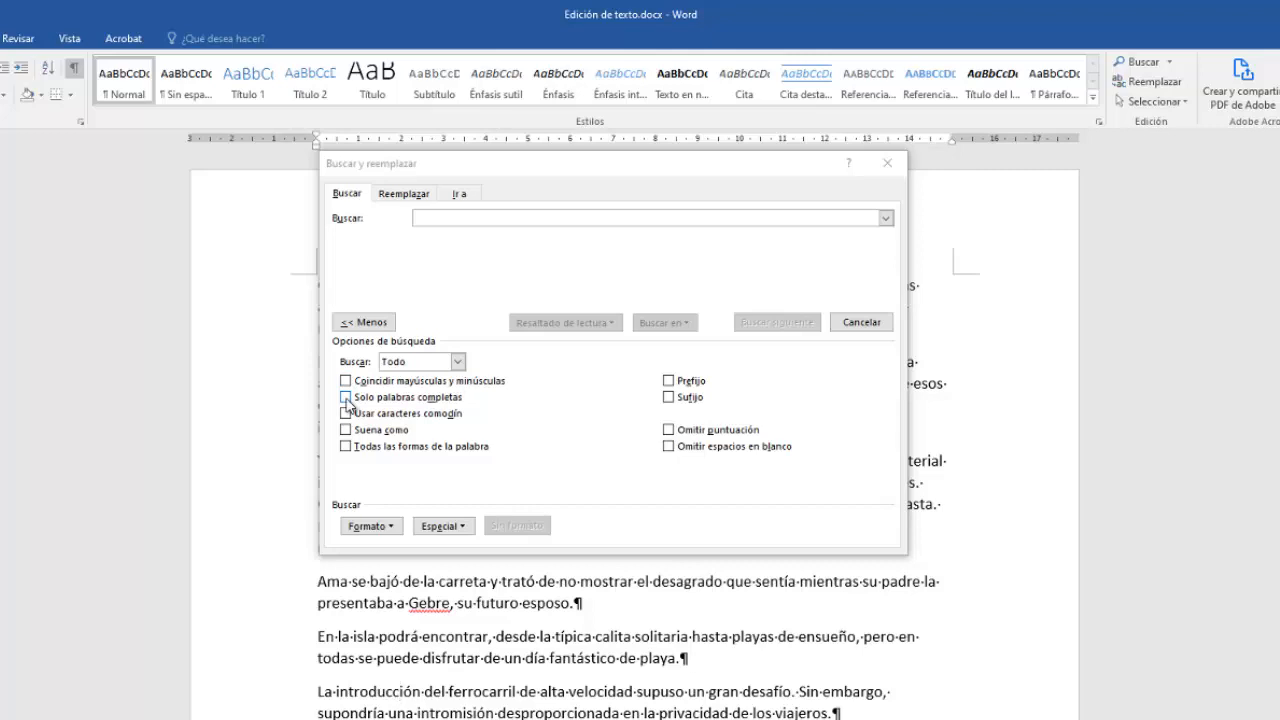
Search the document for 'contra' with Find Next.
left_click(446, 219)
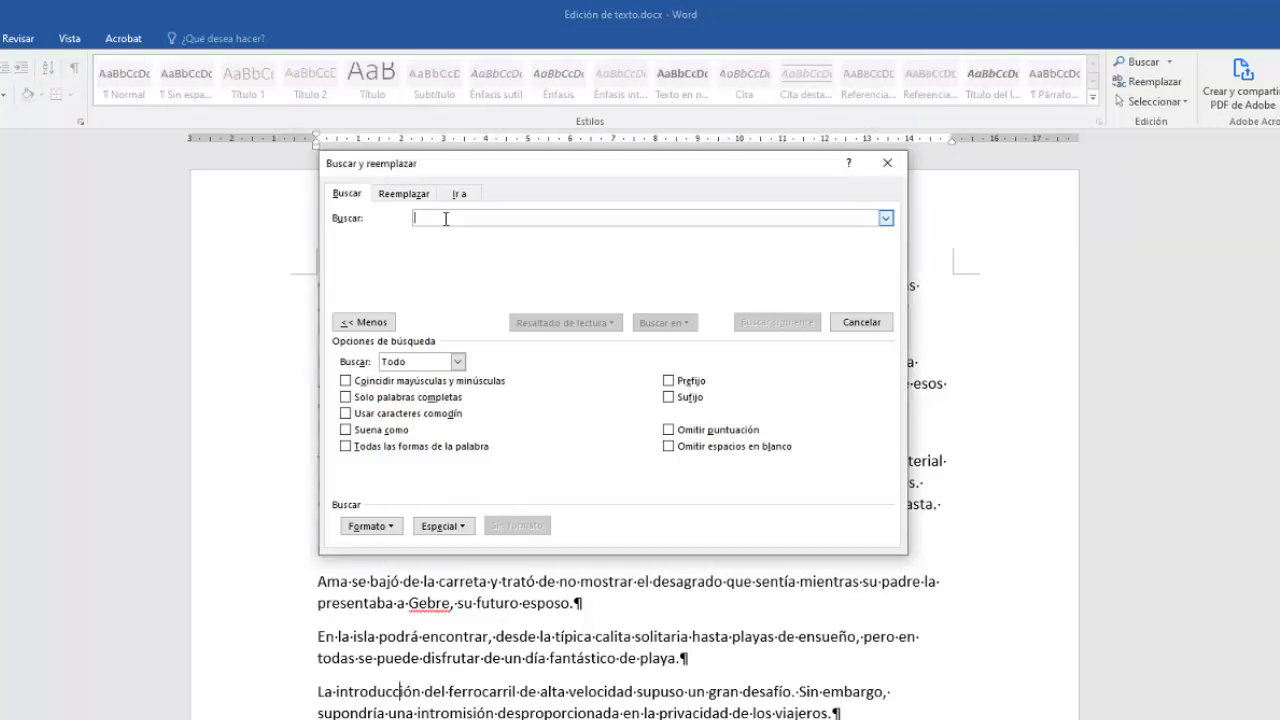
type("cont")
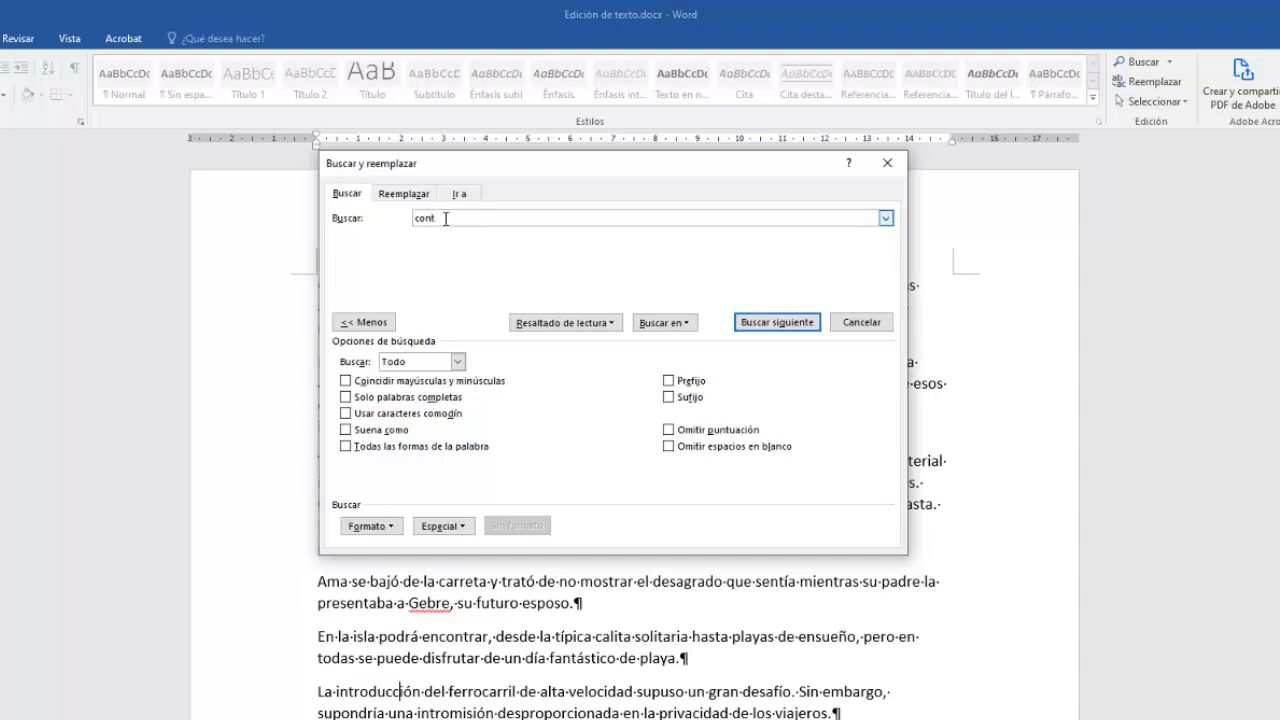
type("ra")
left_click(777, 323)
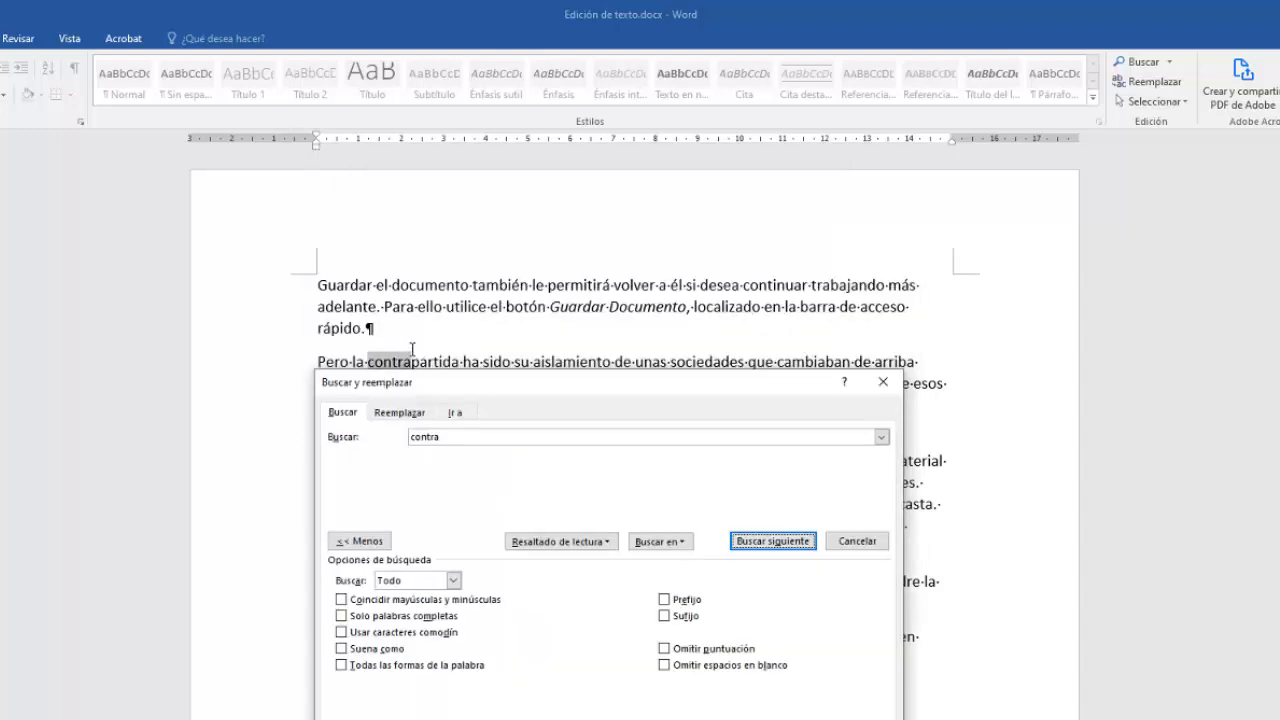
Enable Solo palabras completas and find the next whole-word match of 'contra'.
left_click(341, 616)
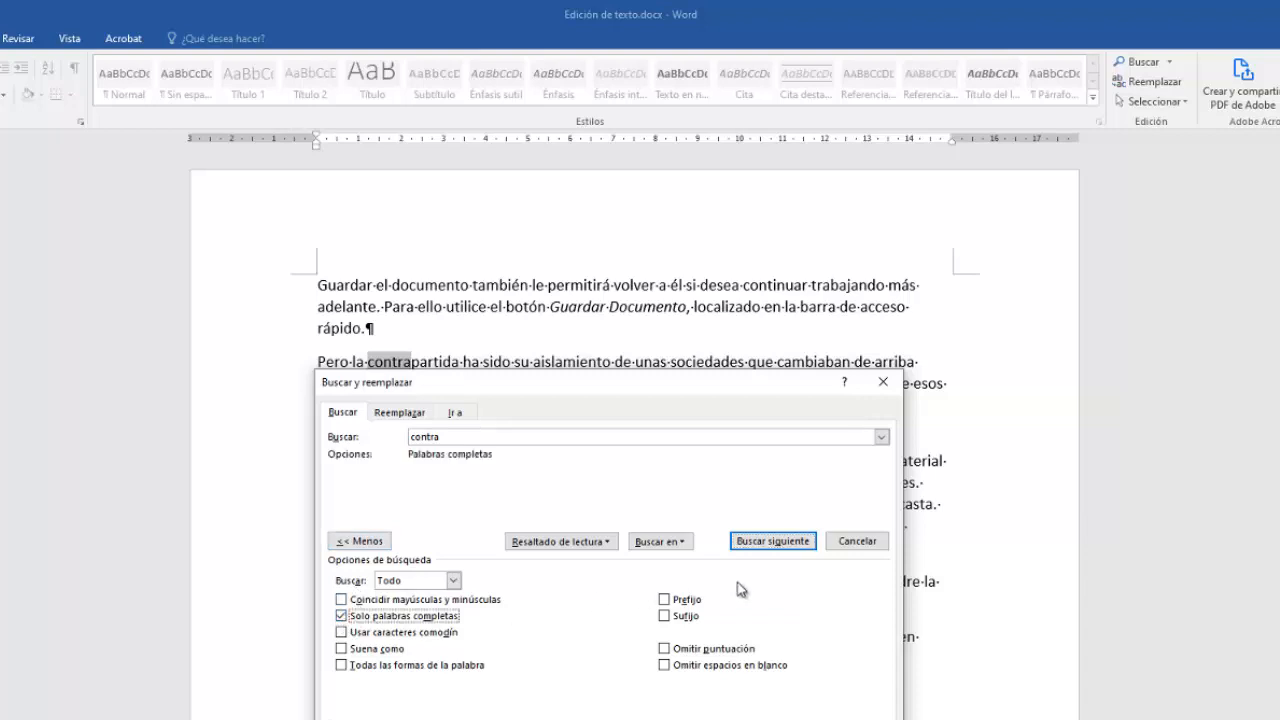
left_click(765, 541)
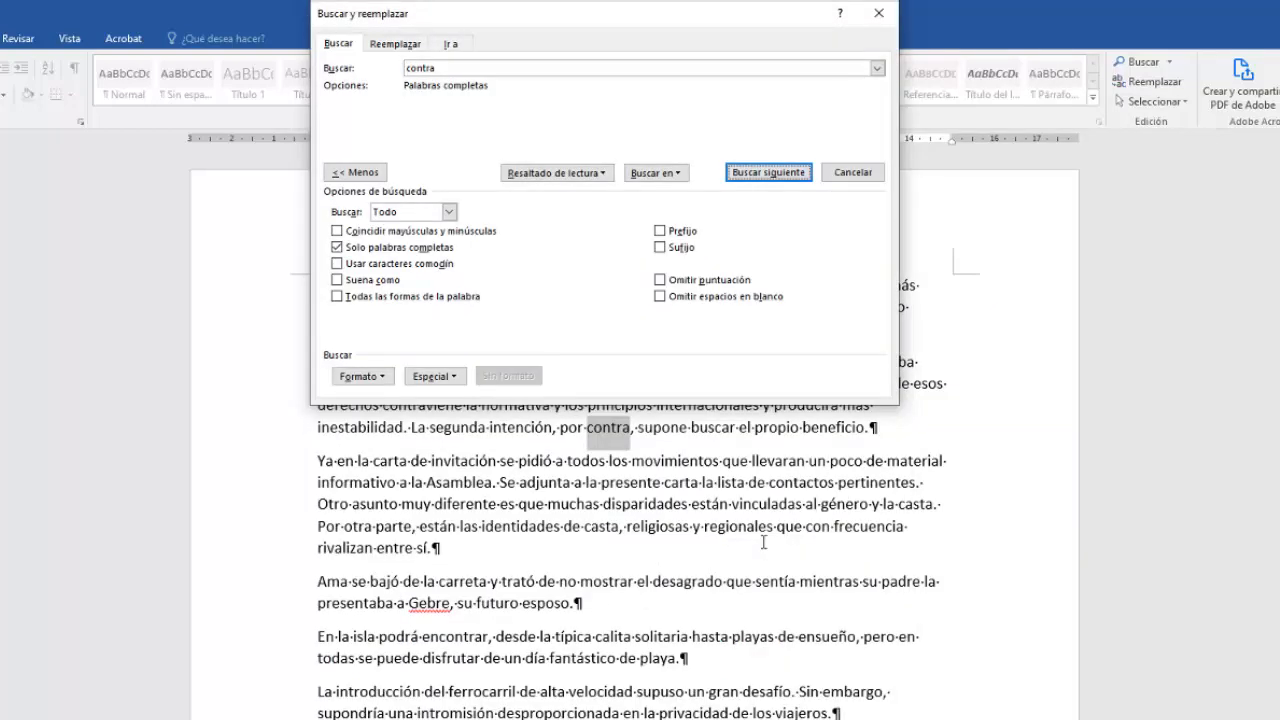
left_click(615, 431)
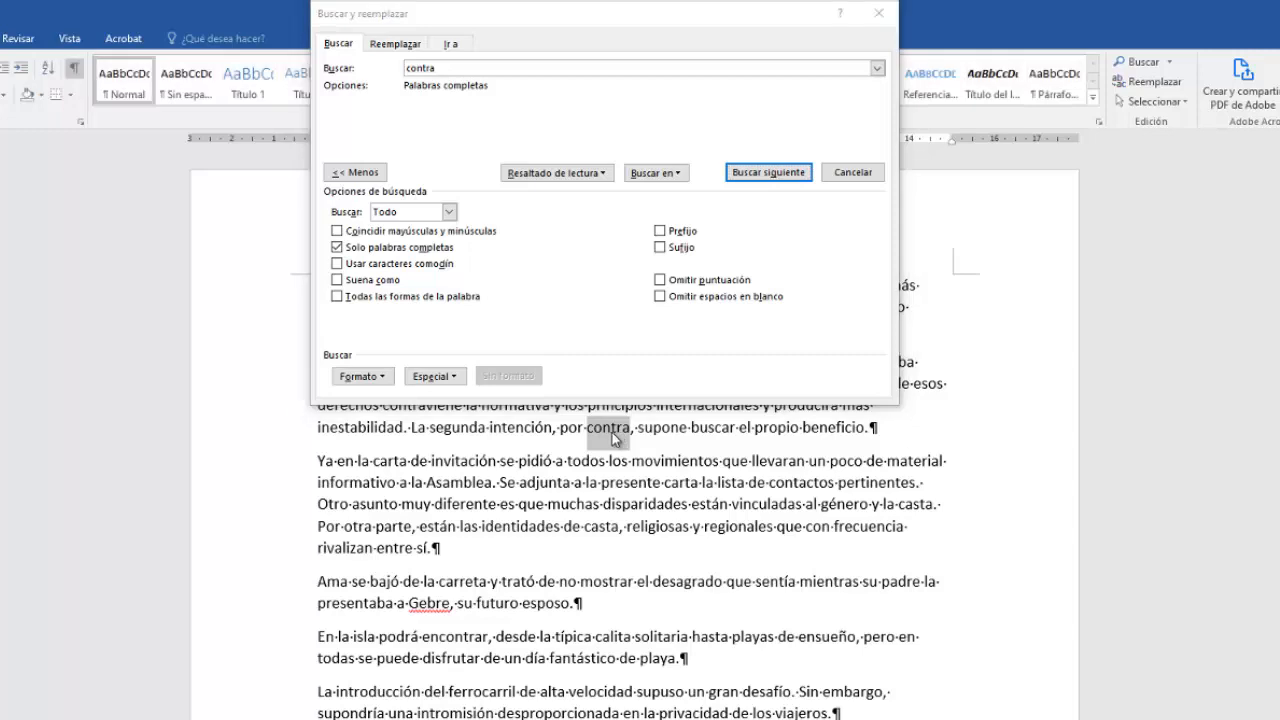
Switch from whole words to Usar caracteres comodín and search for the pattern 'ca?ta'.
left_click(338, 247)
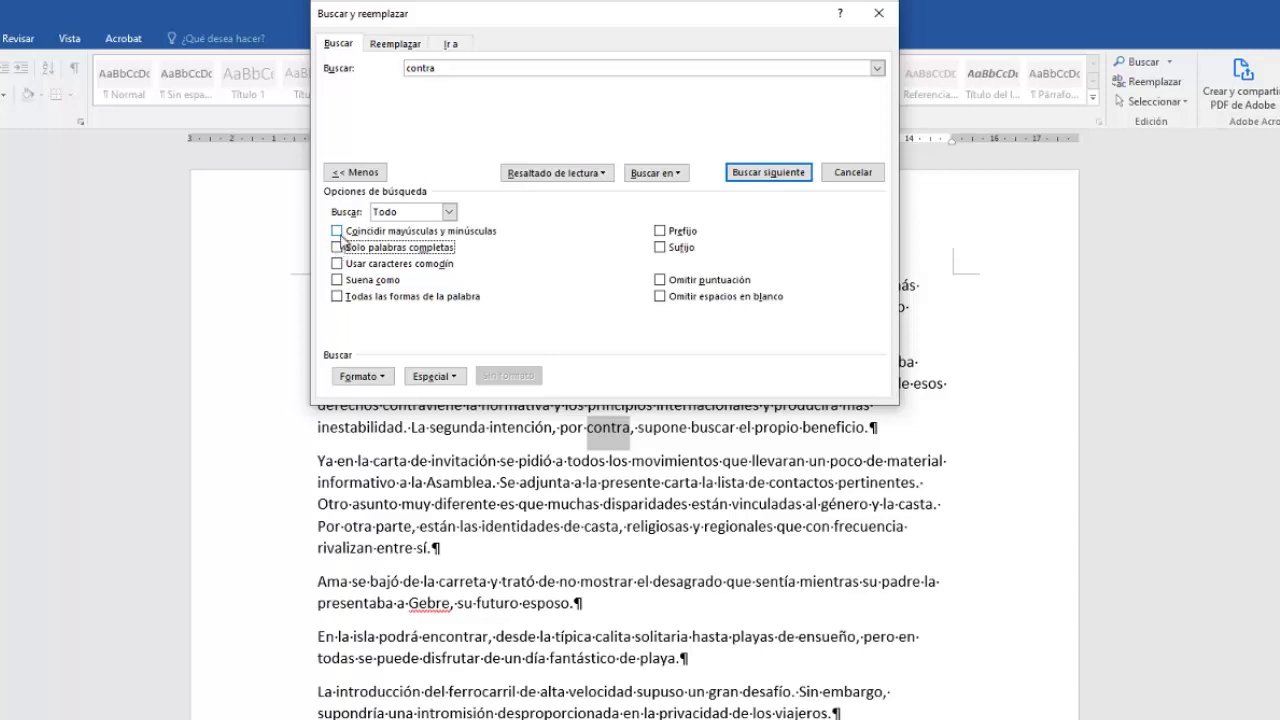
left_click(338, 264)
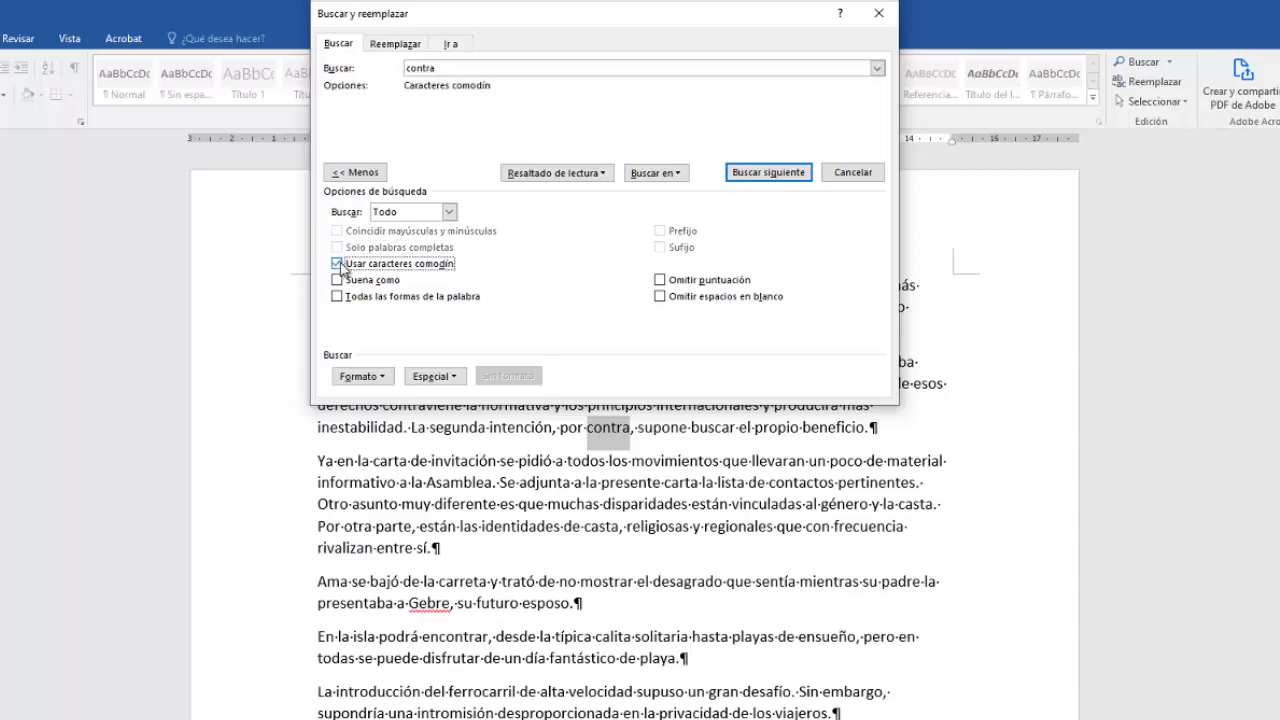
left_click_drag(452, 67, 358, 68)
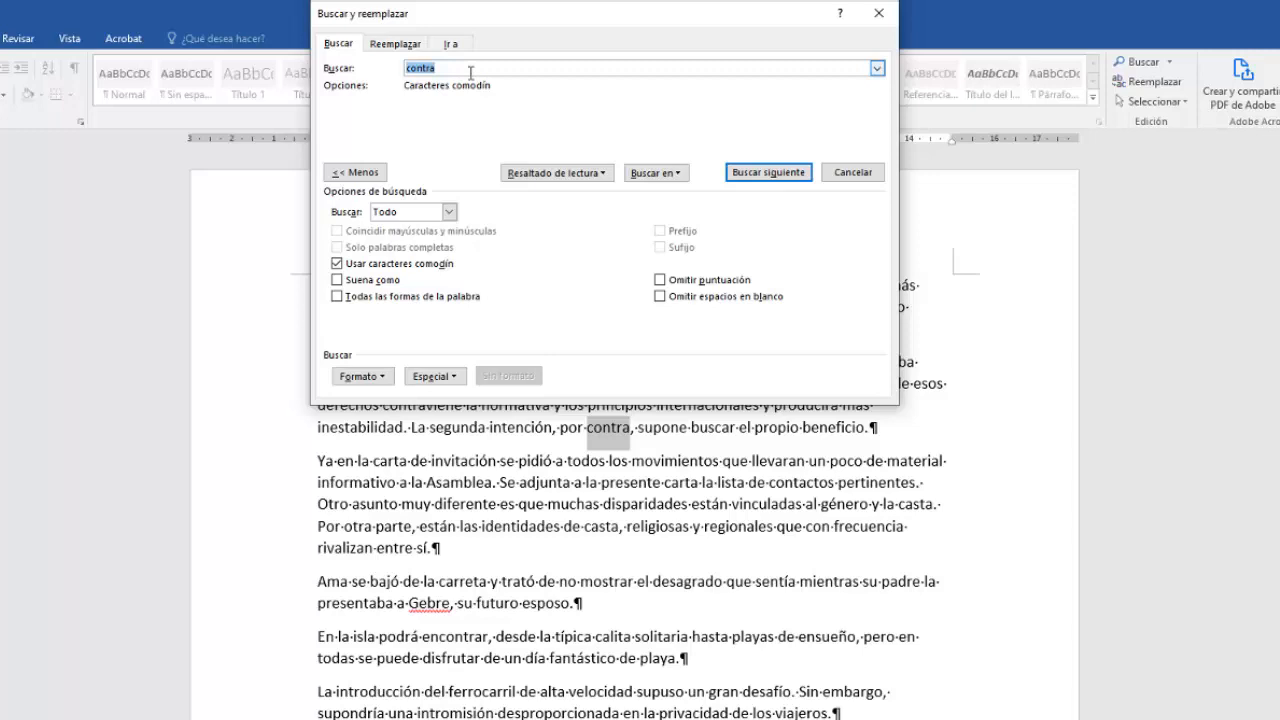
type("ca?ta")
left_click(769, 174)
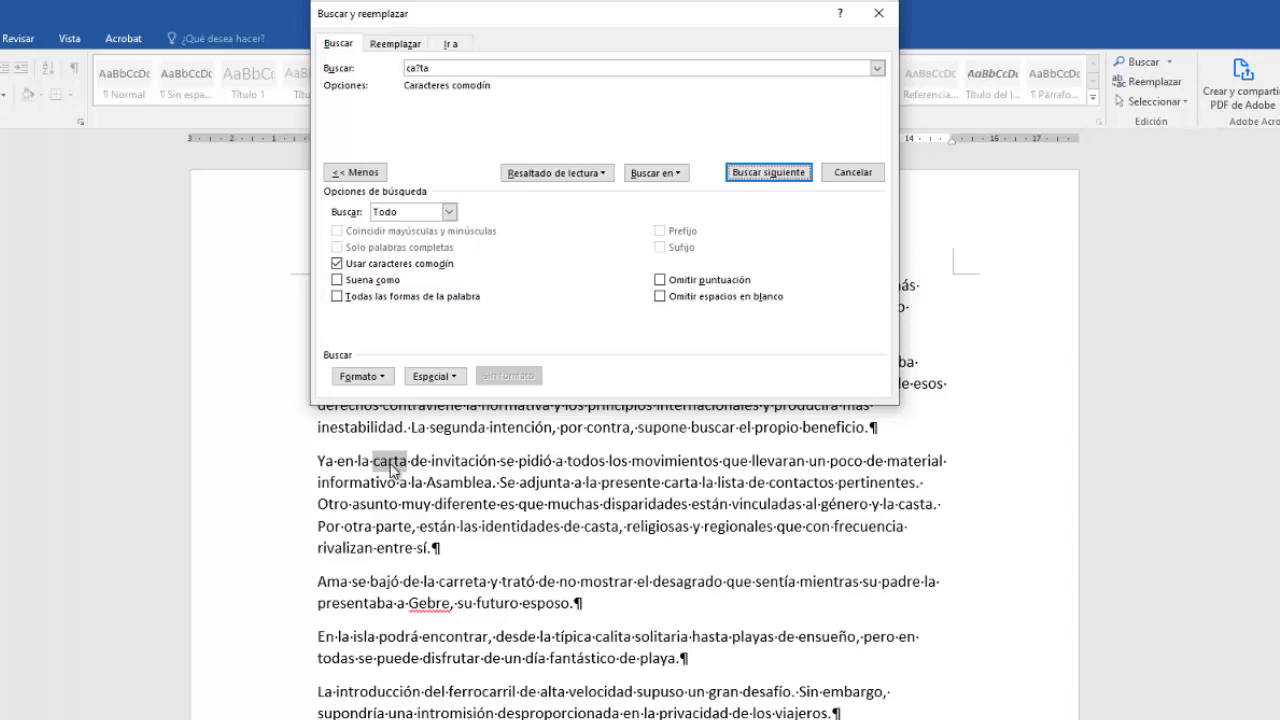
Step through the further matches of 'ca?ta' with Find Next.
left_click(775, 180)
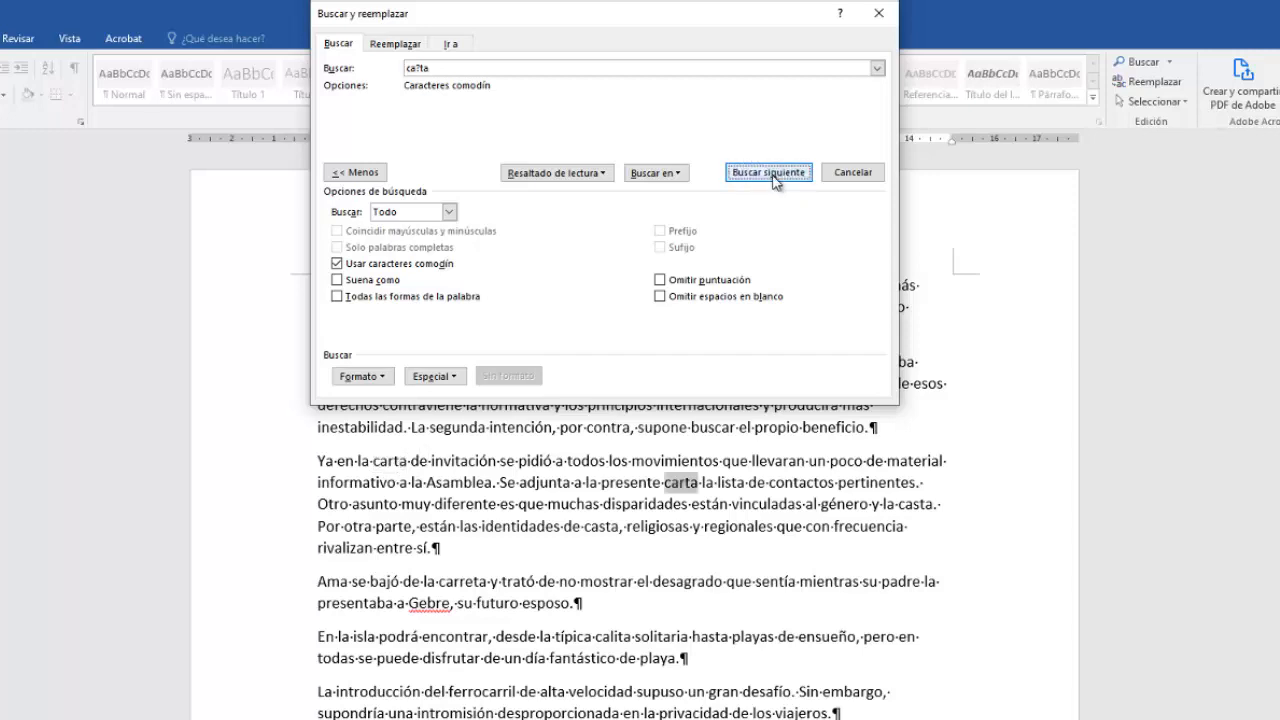
left_click(775, 178)
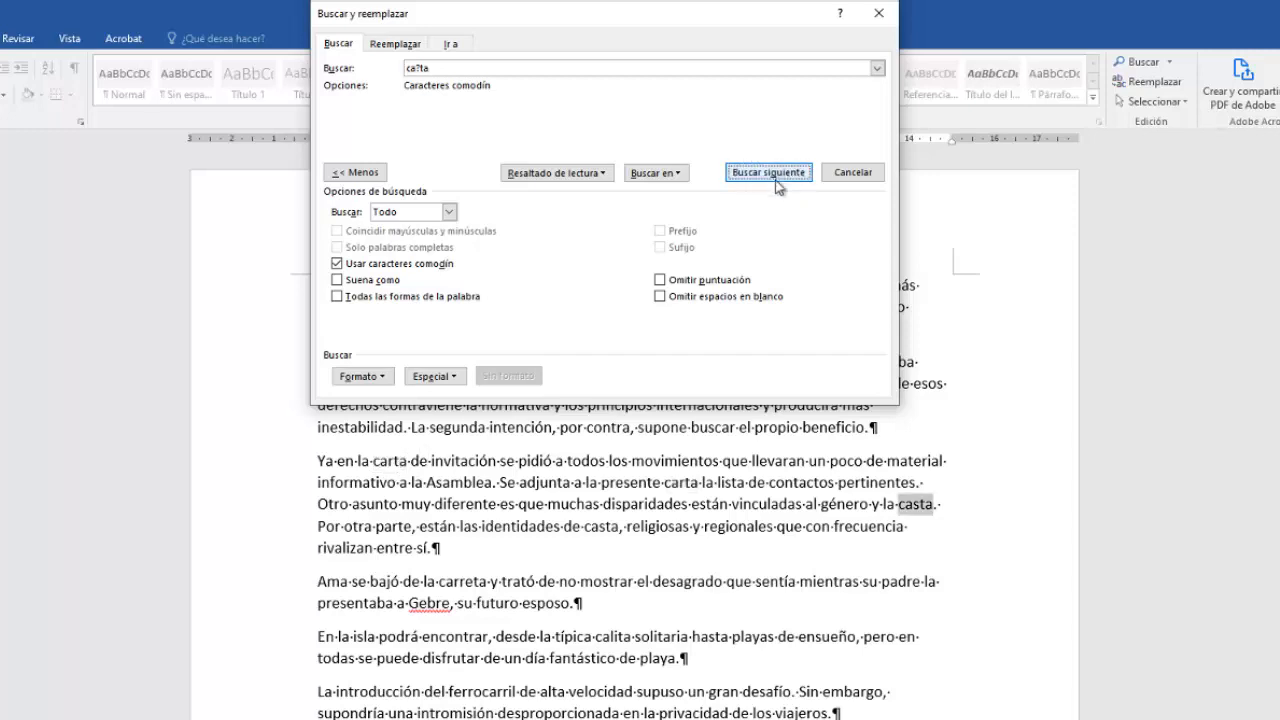
left_click(914, 512)
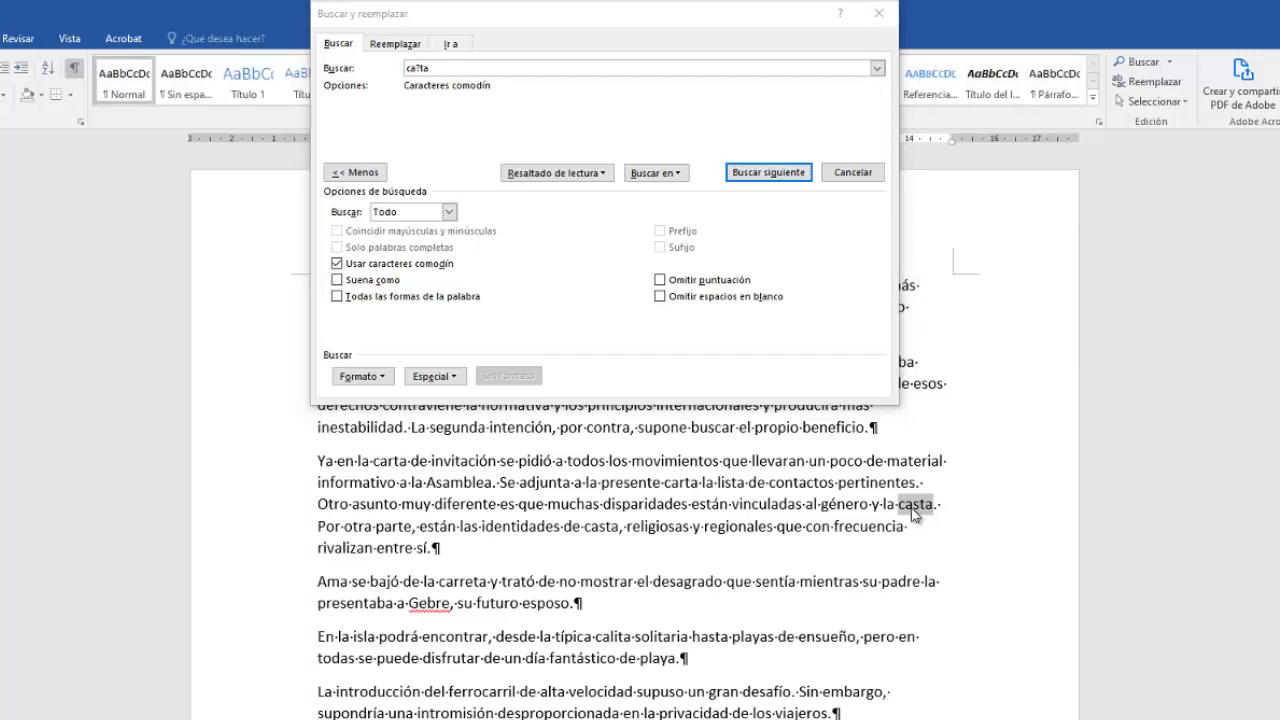
Change the wildcard pattern to 'ca*ta' and find its next matches.
left_click(420, 69)
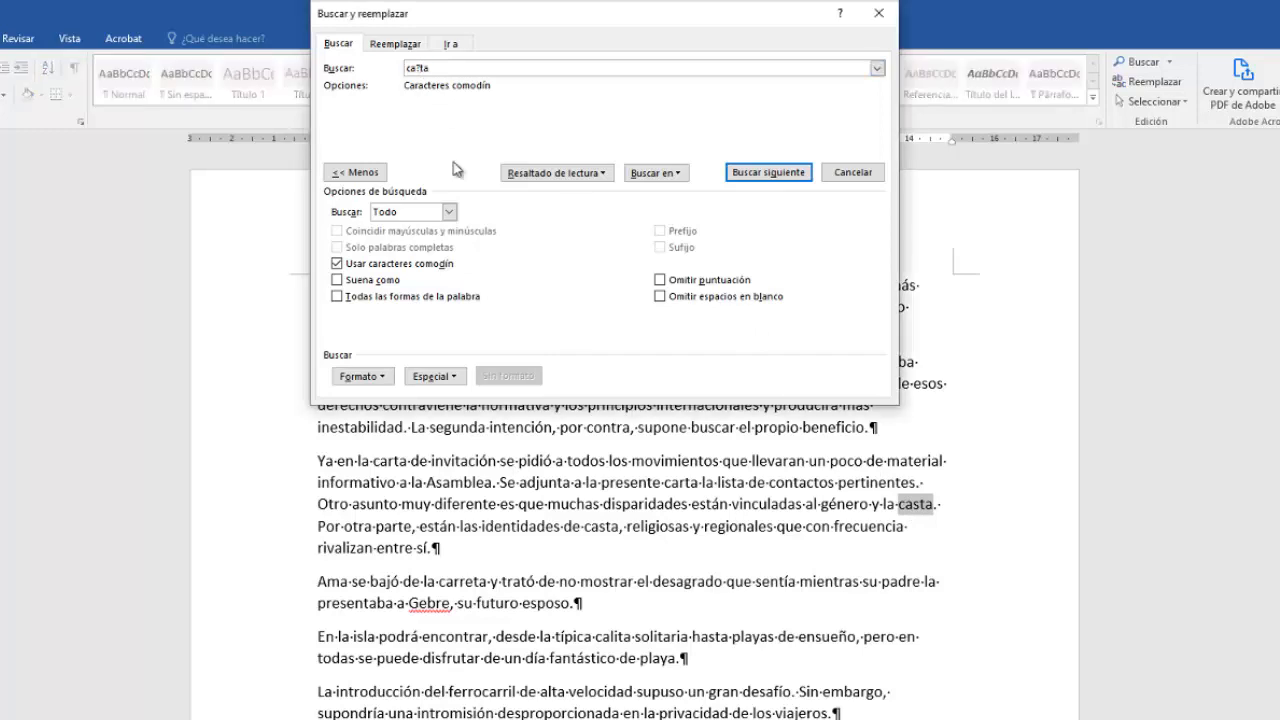
key("BackSpace")
type("*")
key("Delete")
type("l")
left_click(760, 175)
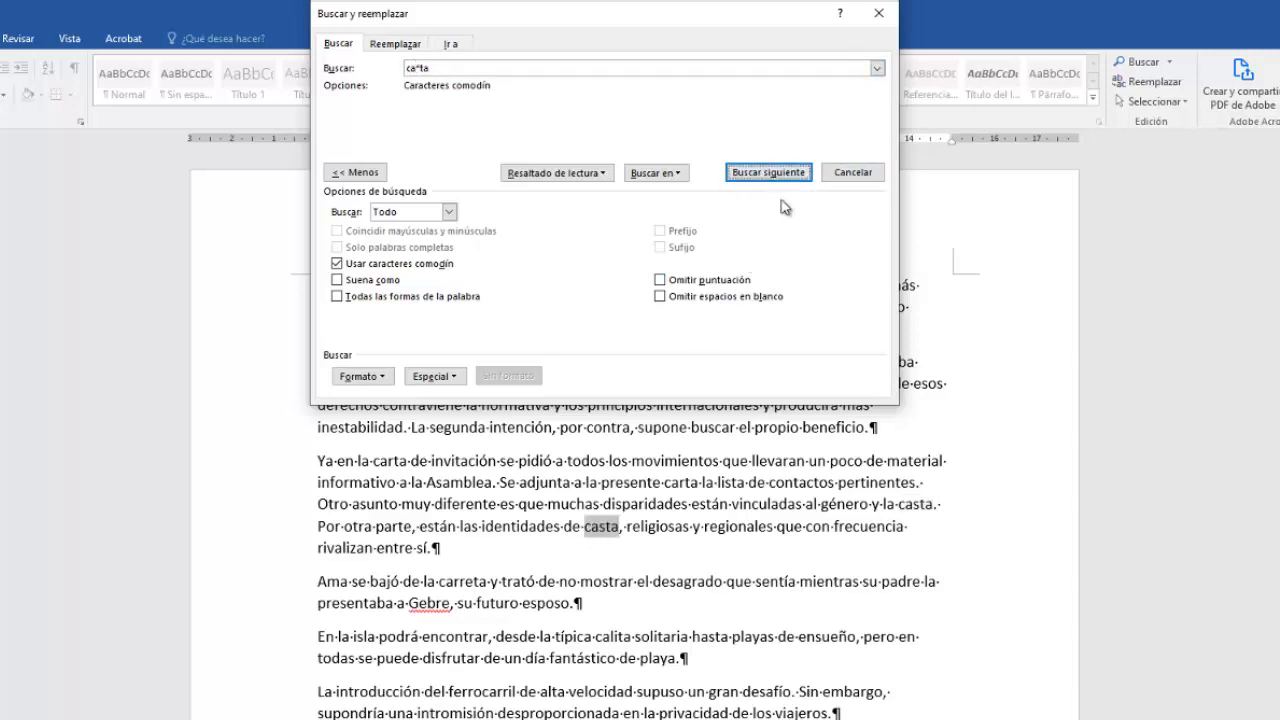
left_click(768, 174)
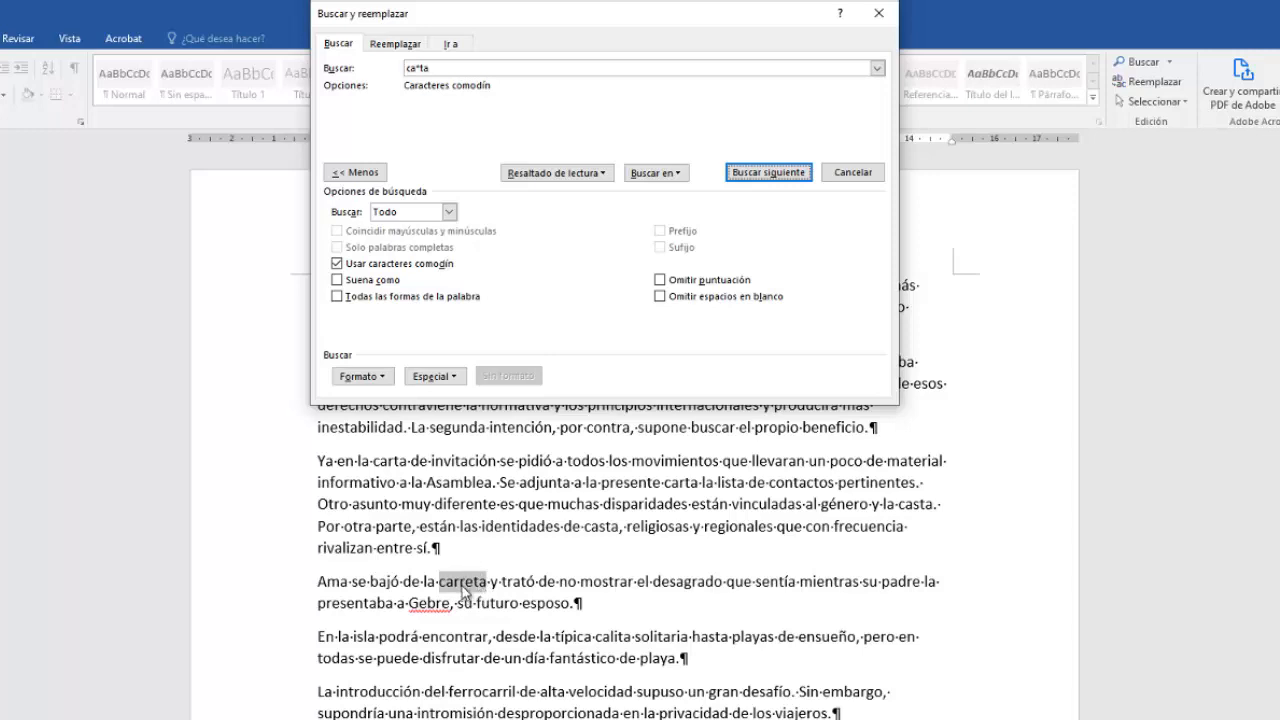
Turn off wildcards, enable Prefijo, and search for words beginning with 'intro'.
left_click(337, 263)
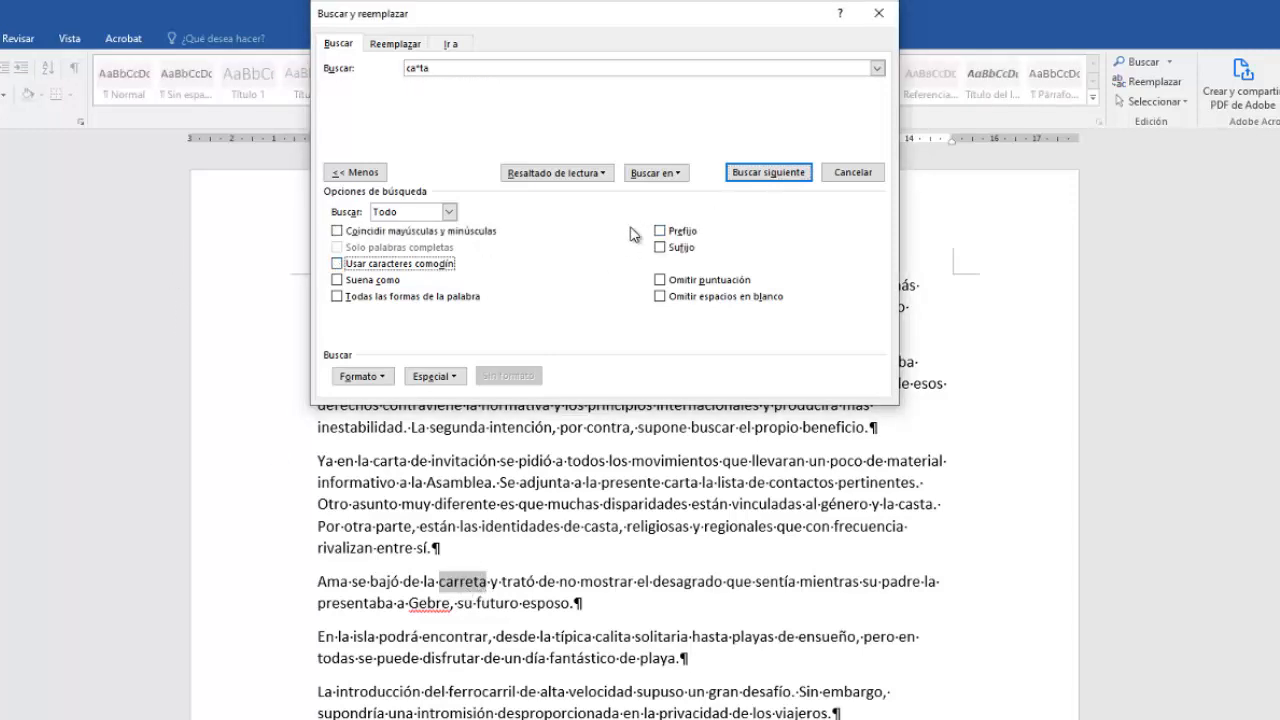
left_click(660, 232)
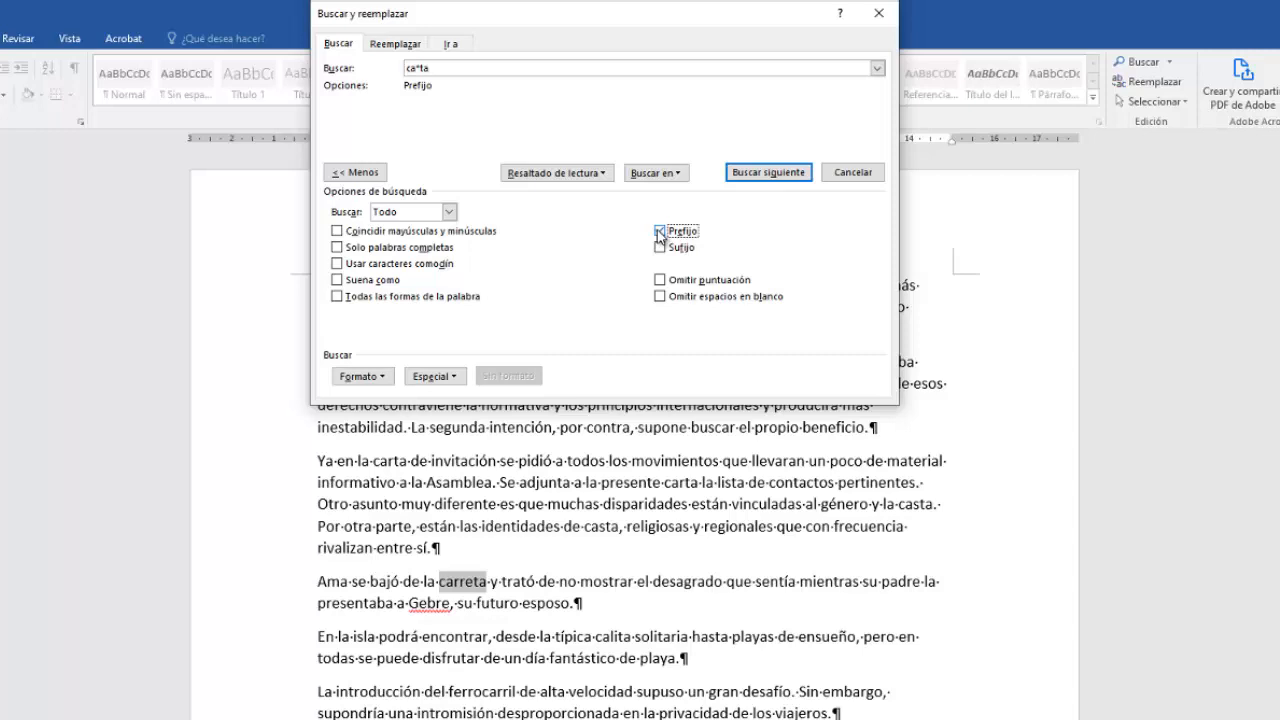
left_click(440, 67)
left_click_drag(440, 67, 388, 63)
type("intro")
left_click(790, 173)
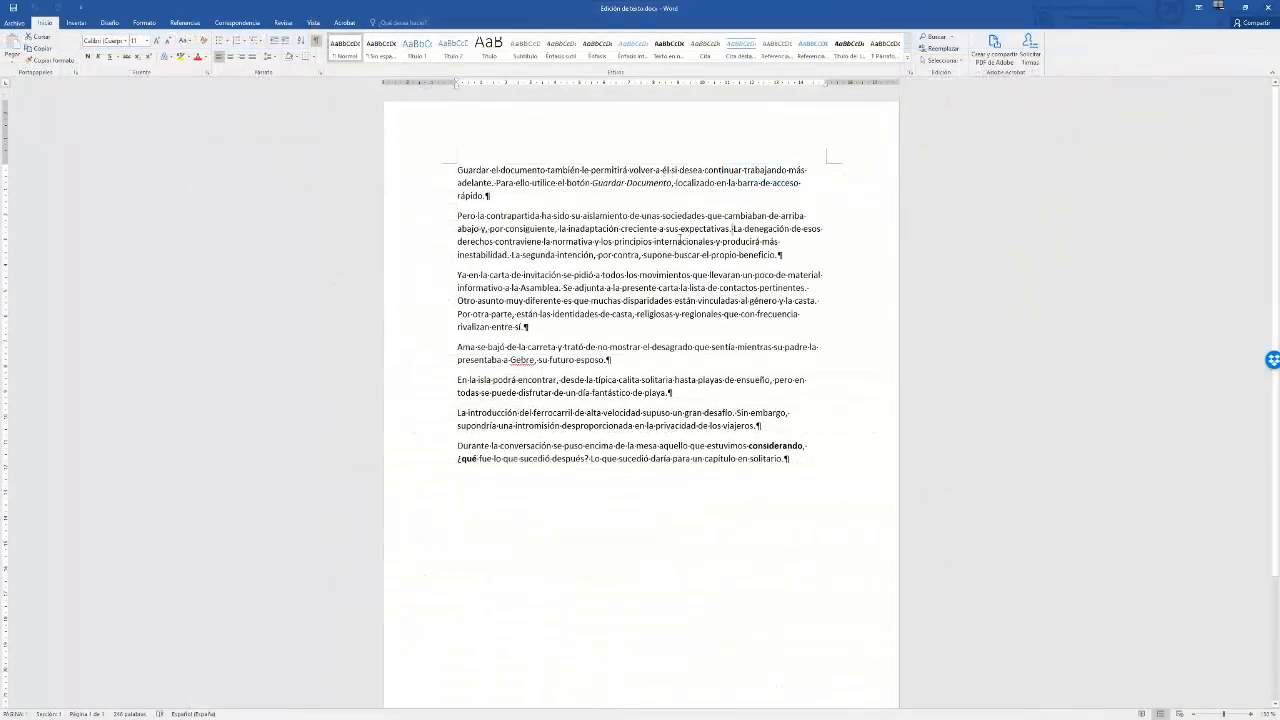
Replace every occurrence of 'carta' with 'misiva' throughout the document using Replace All.
left_click(953, 38)
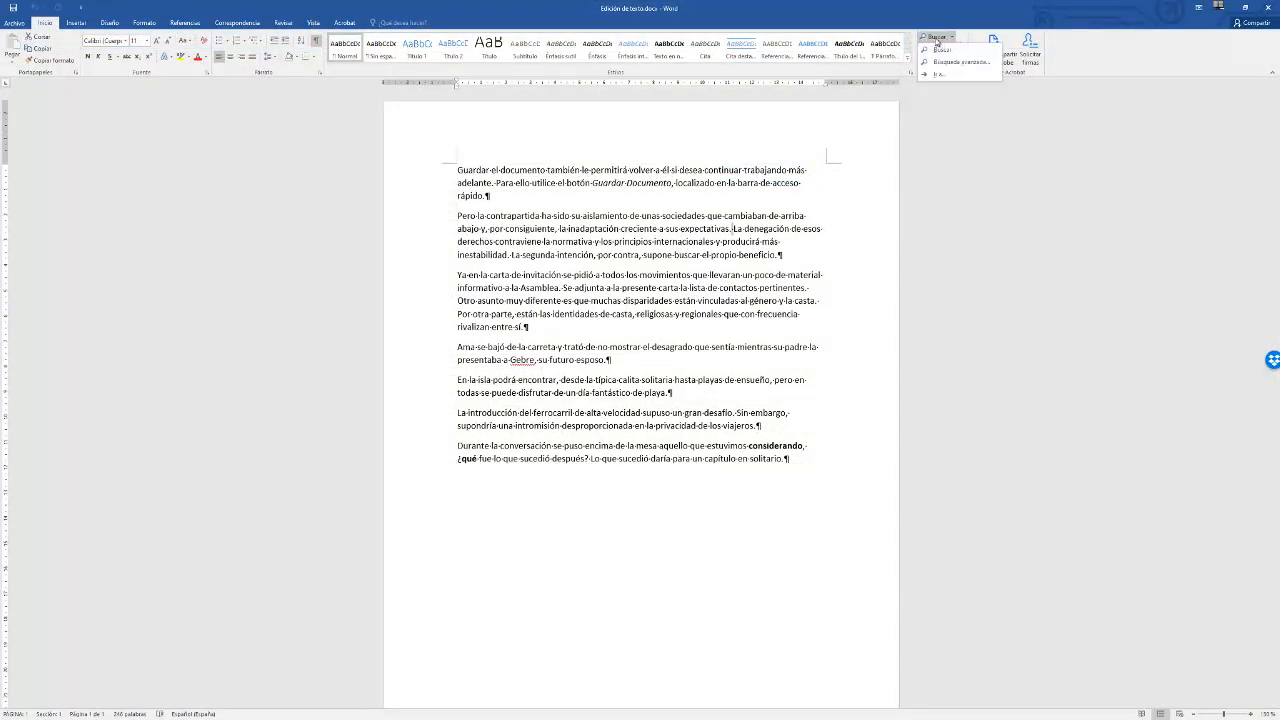
left_click(945, 67)
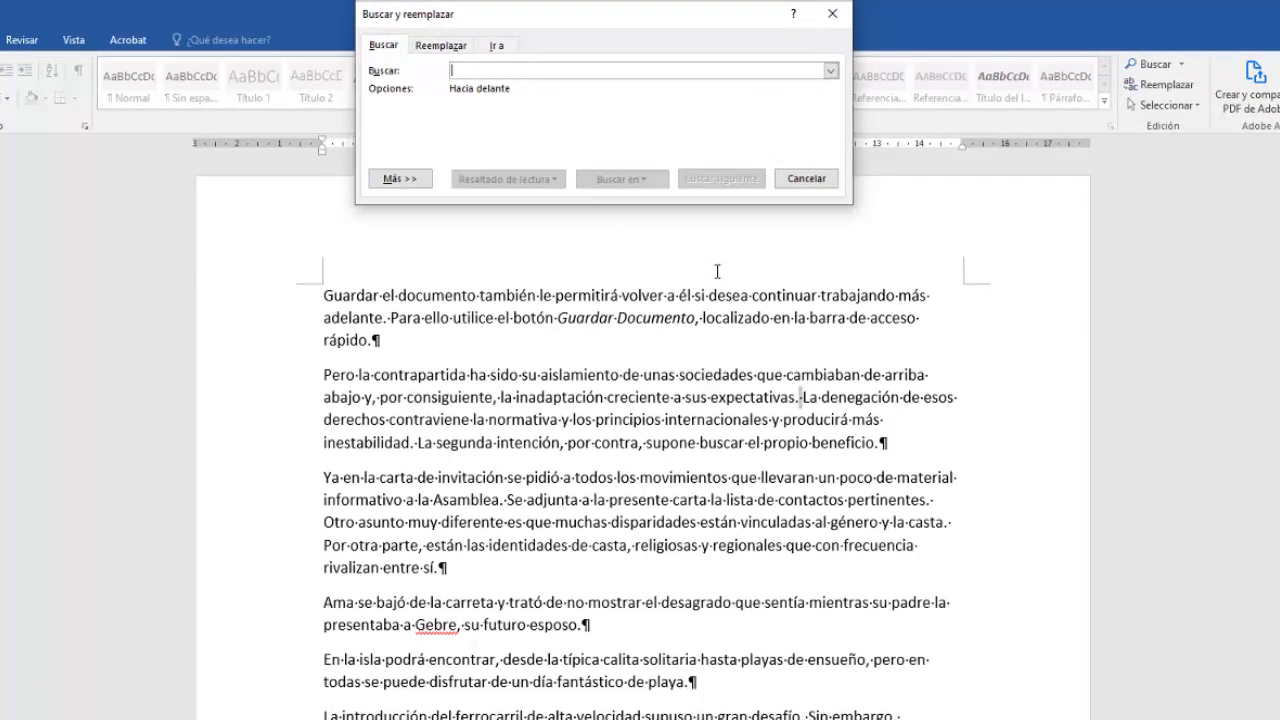
left_click(440, 46)
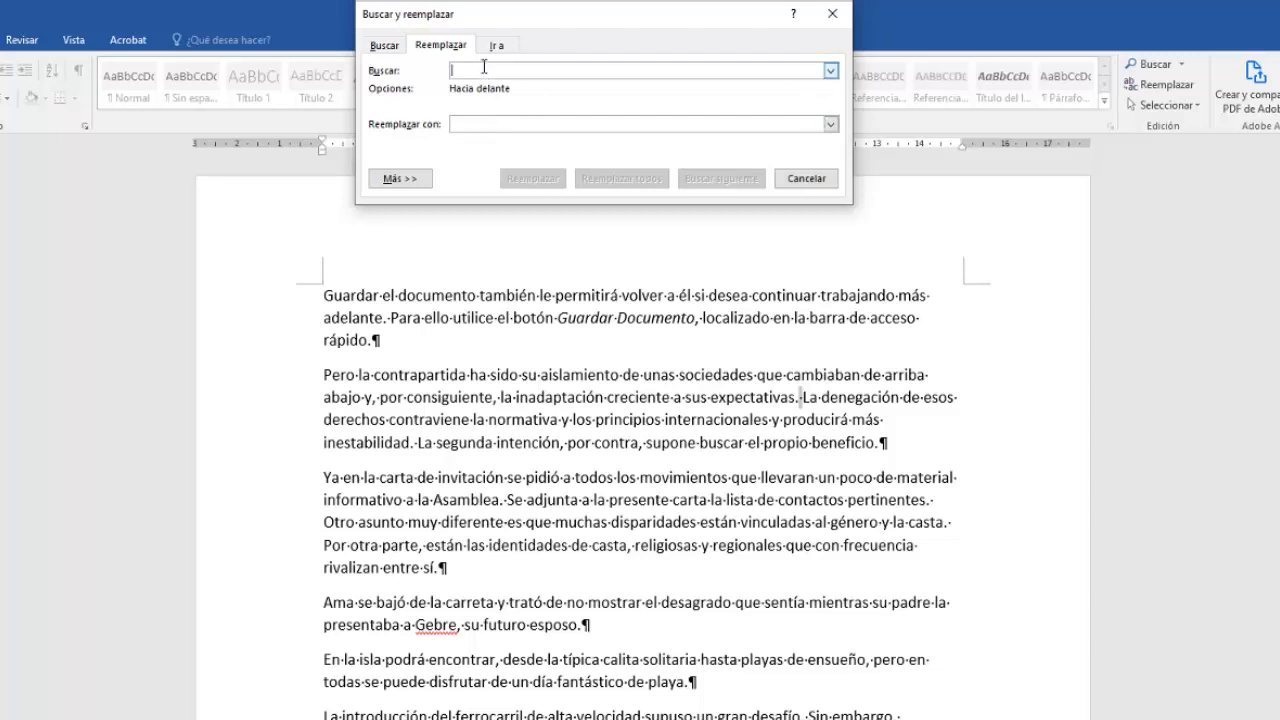
type("carta")
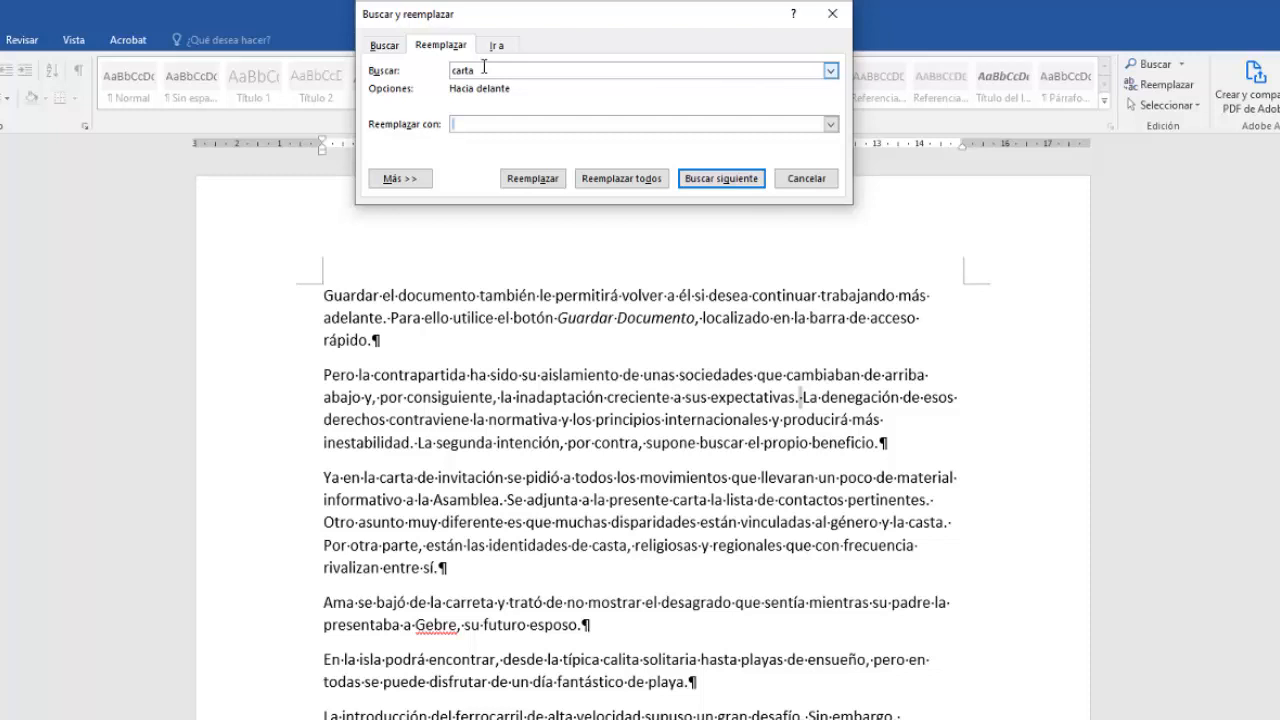
type("misiva")
left_click(621, 180)
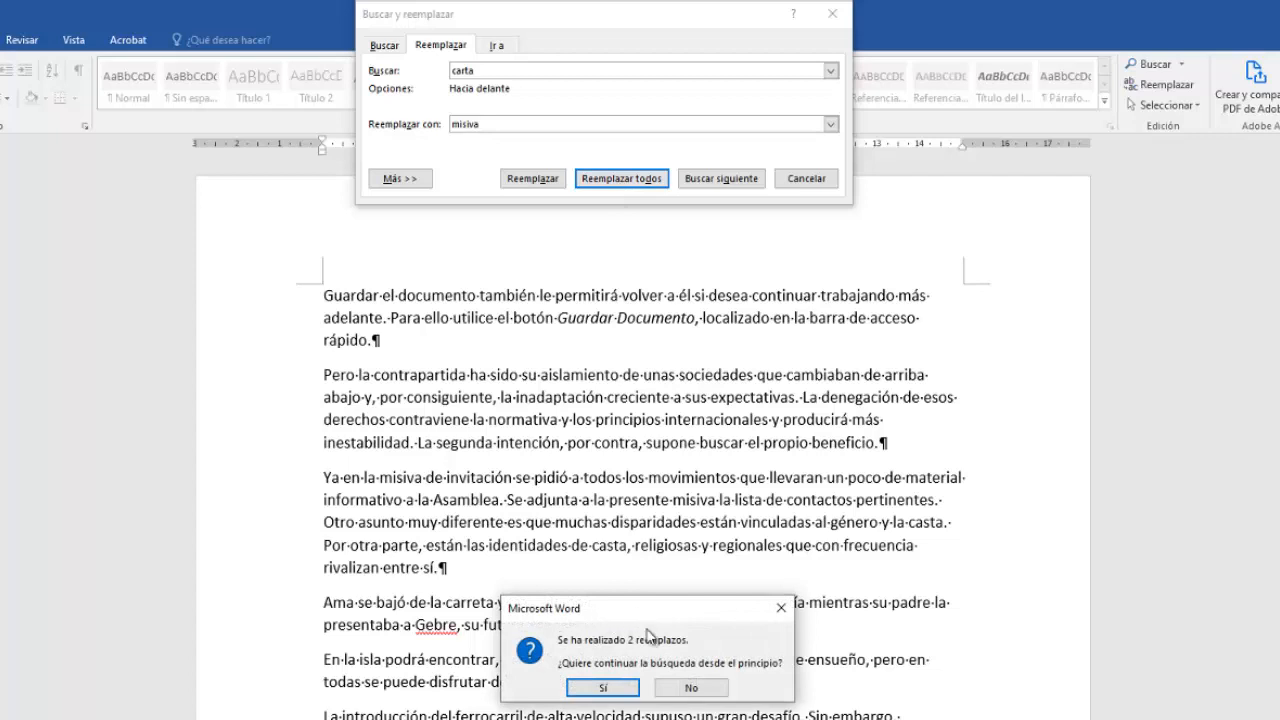
left_click(605, 688)
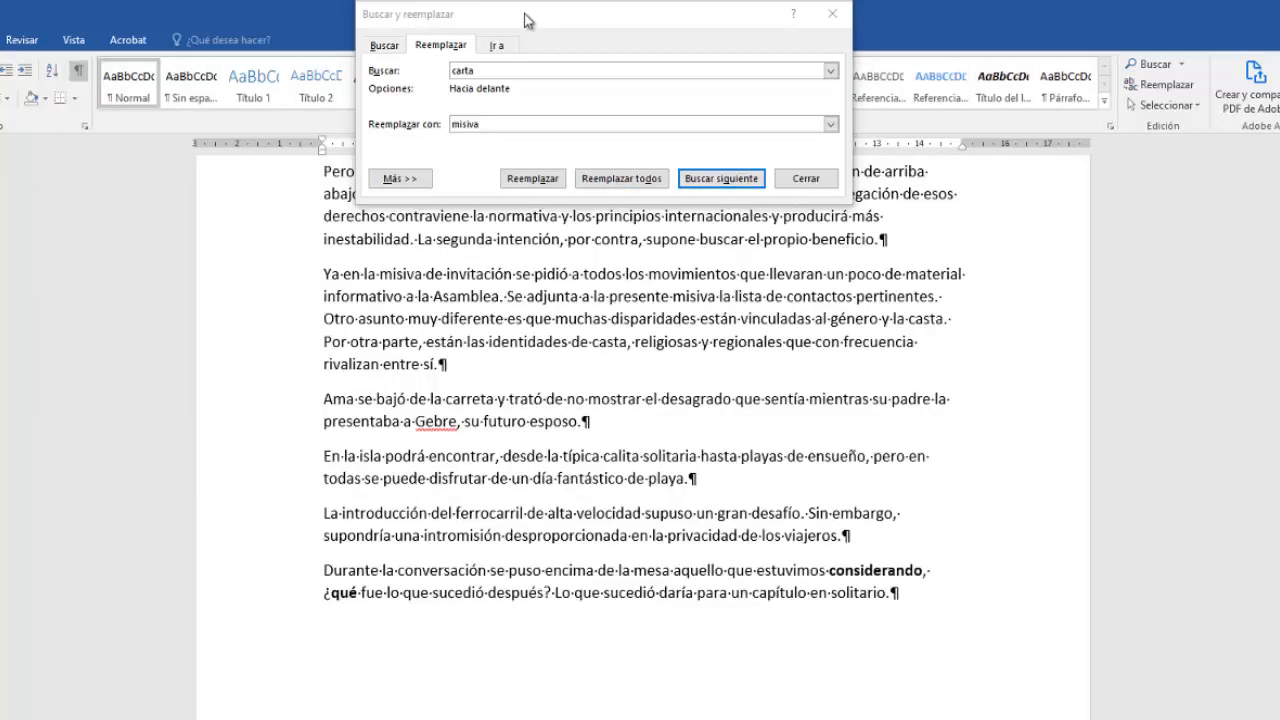